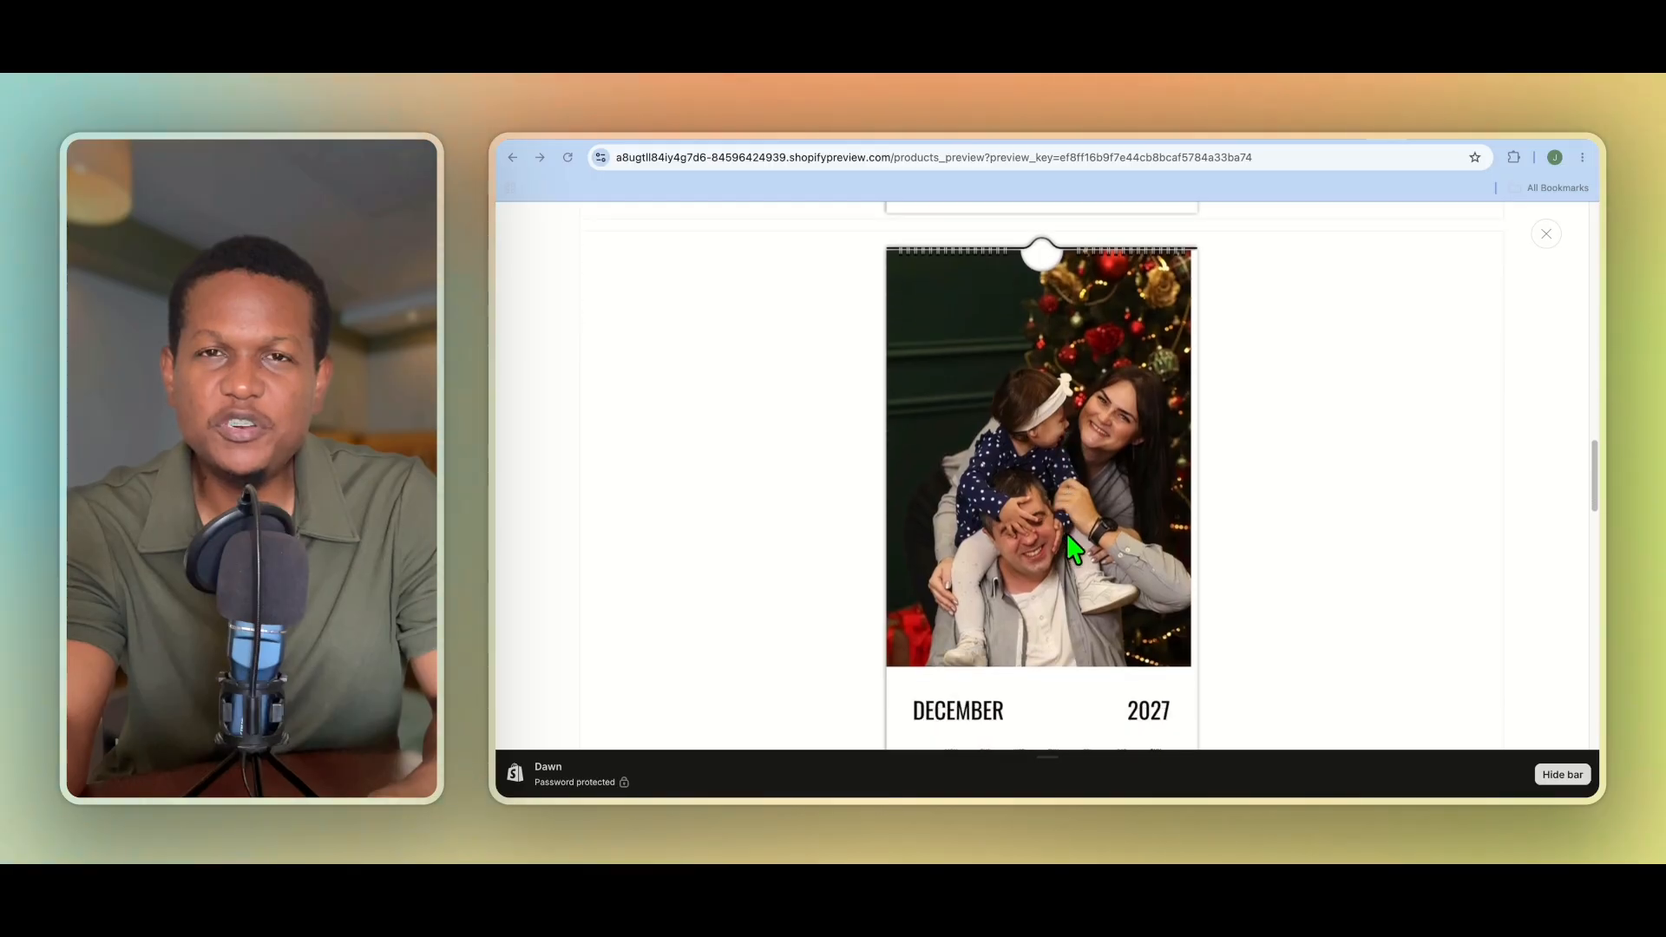
# Step: Examine the December 2027 and November 2027 pages of the family photo calendar in the store's product preview
pyautogui.scroll(-3, 1073, 549)
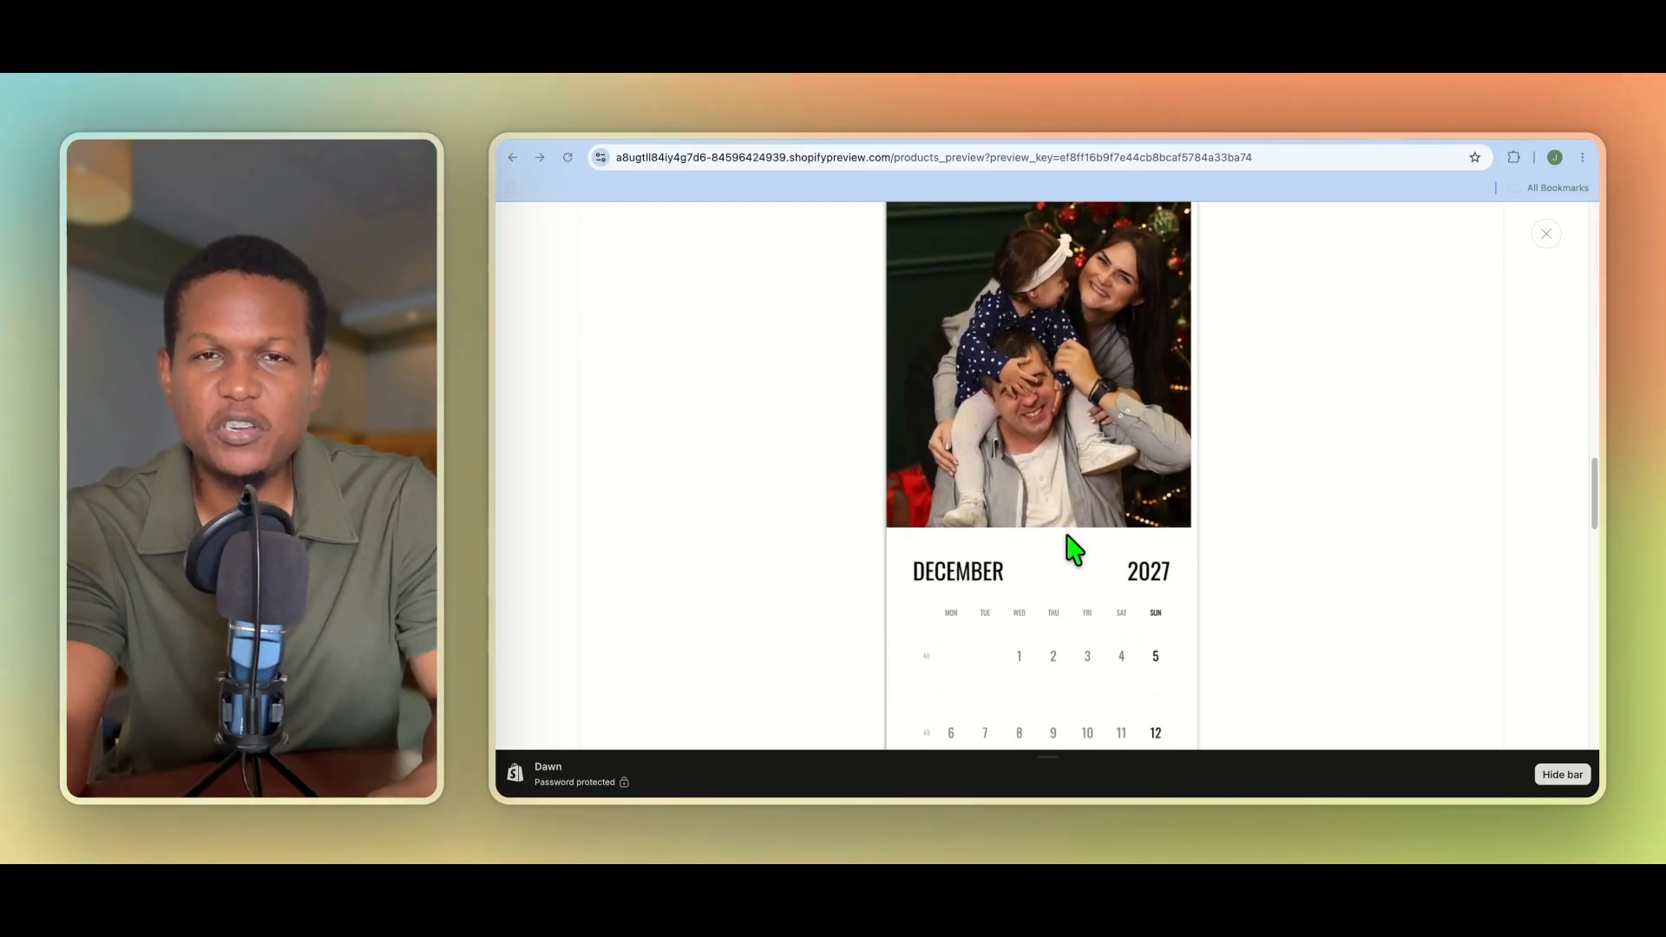
pyautogui.scroll(-1, 1073, 549)
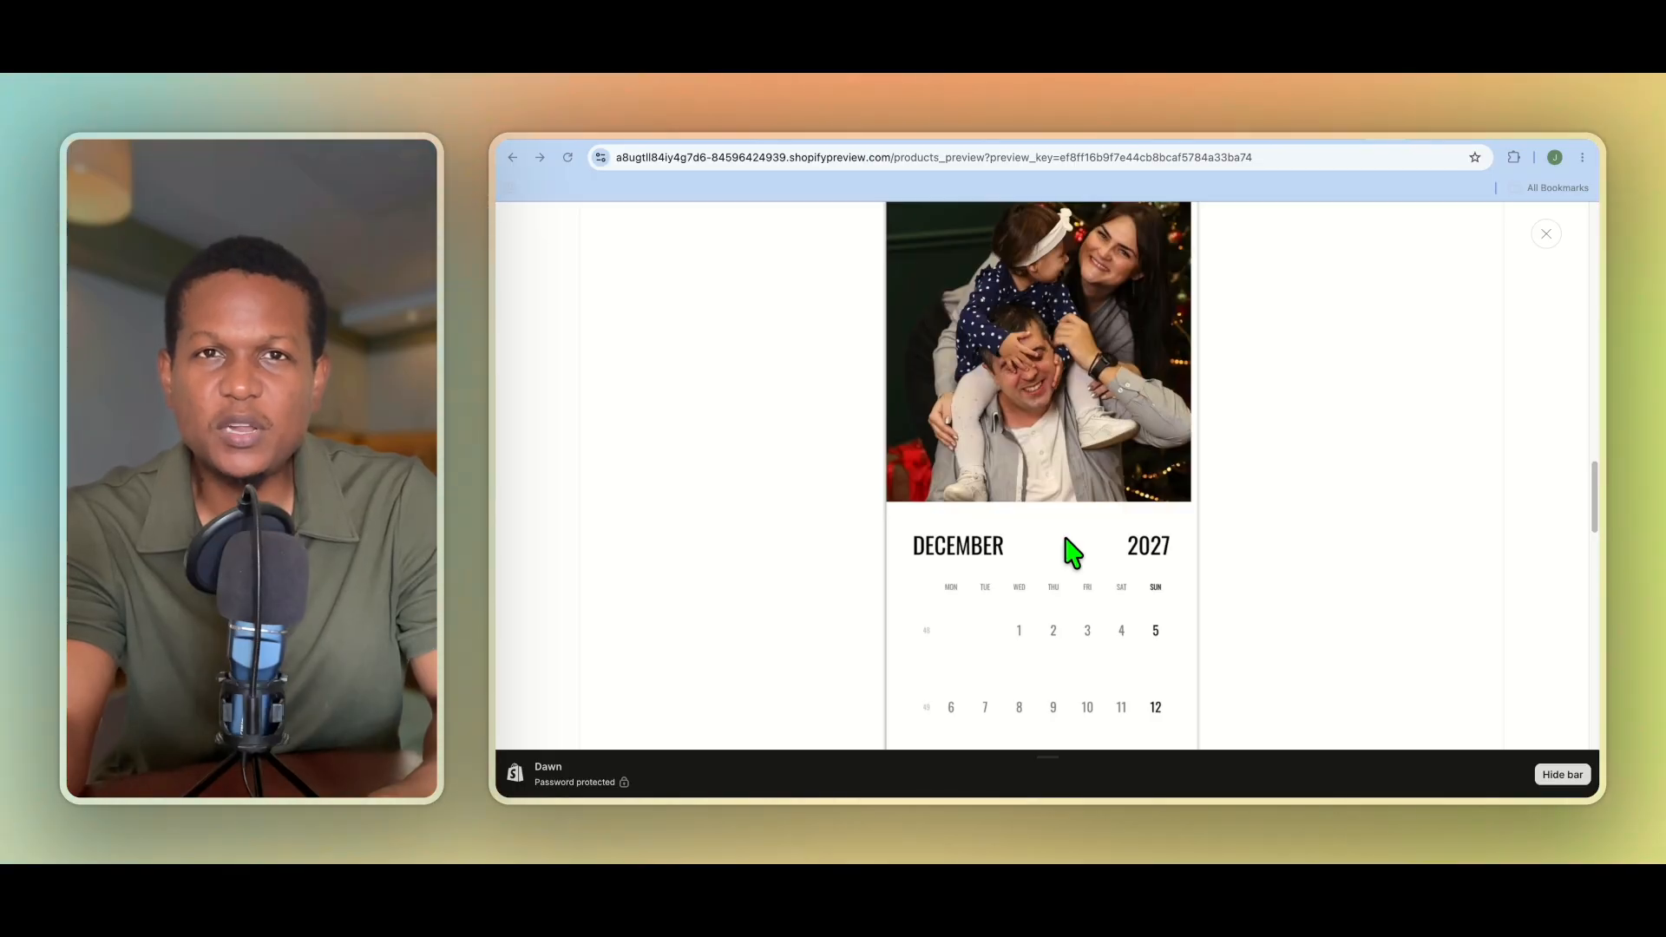
pyautogui.scroll(-3, 1074, 549)
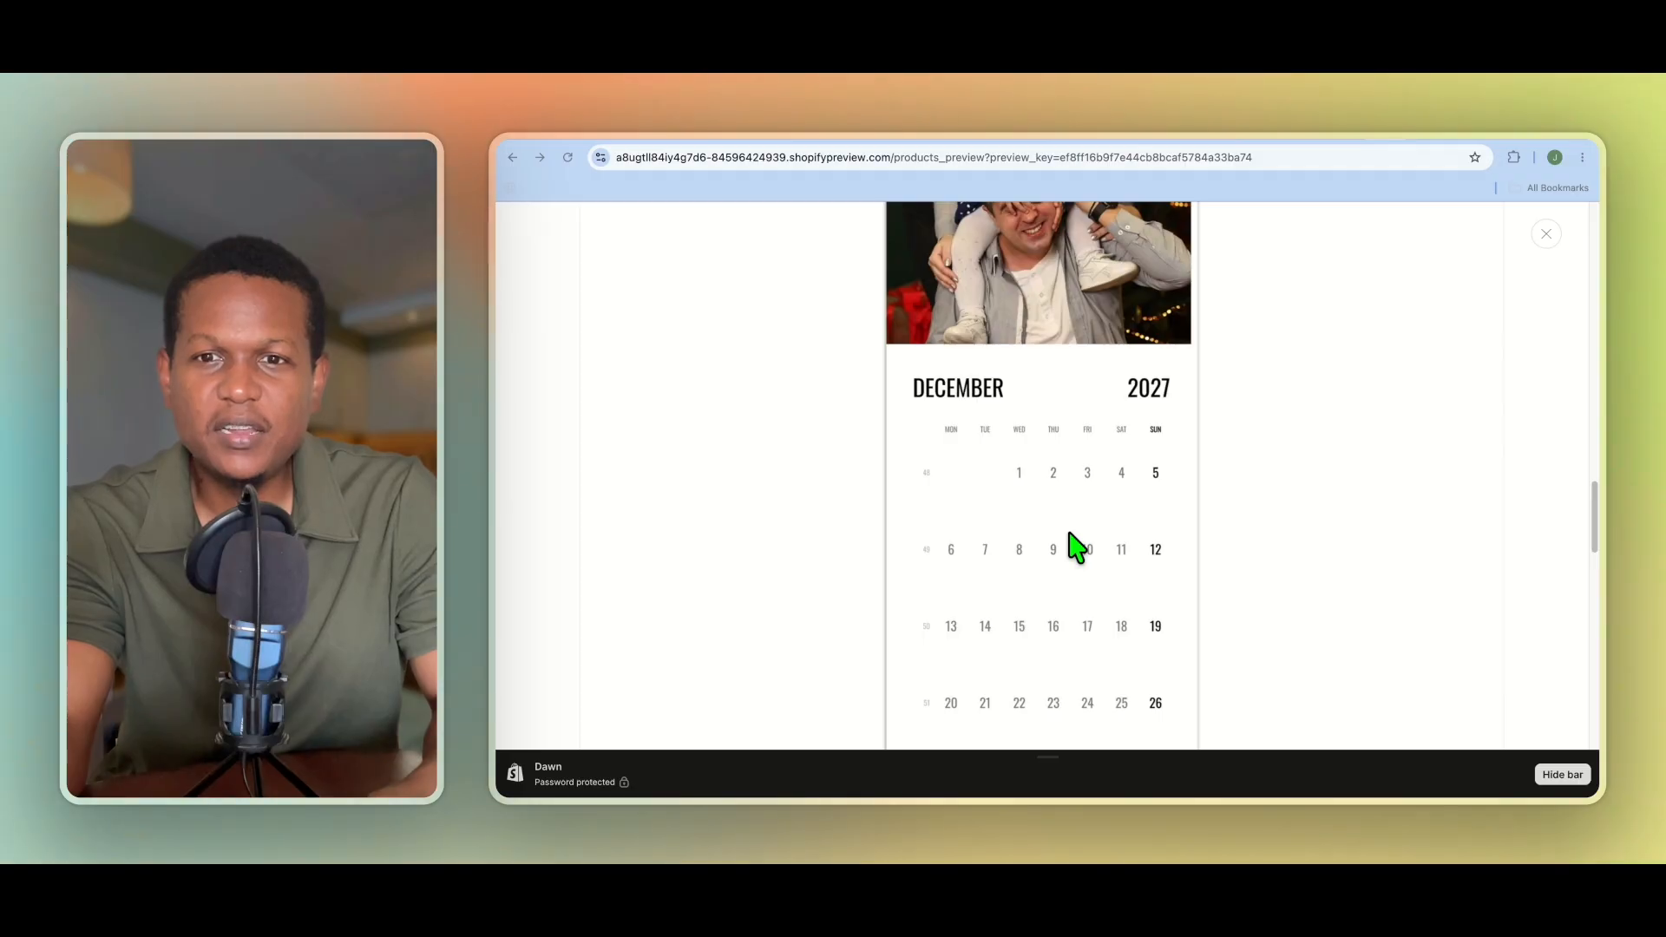
pyautogui.scroll(-1, 1075, 549)
pyautogui.scroll(-8, 1080, 545)
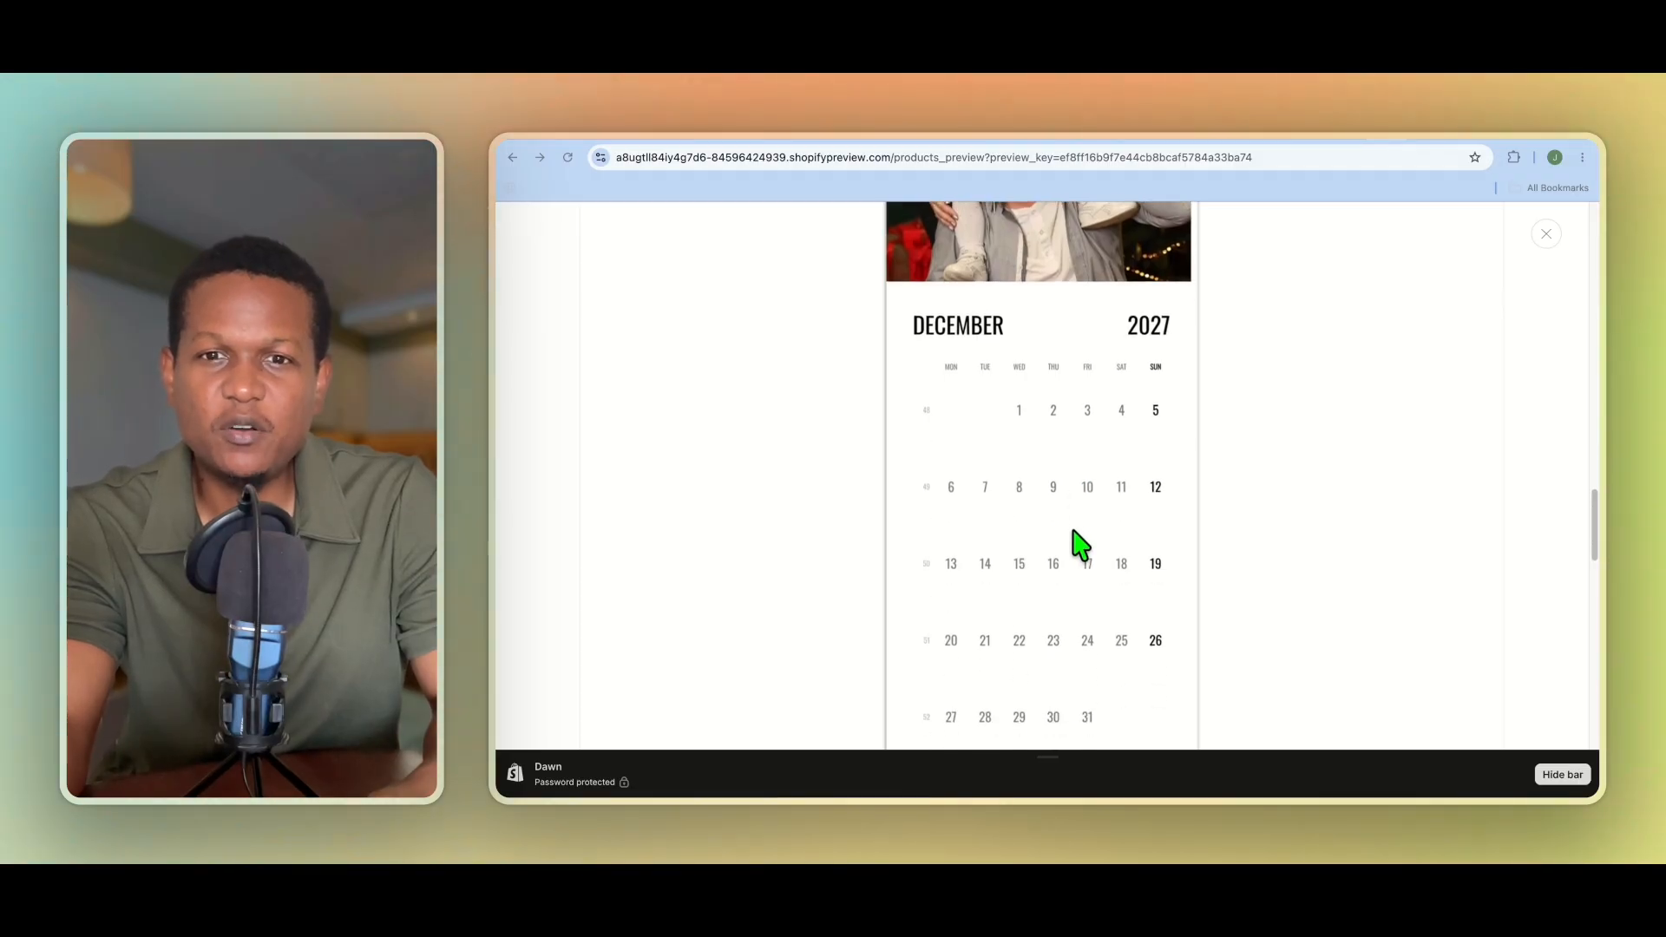
pyautogui.scroll(-2, 1085, 545)
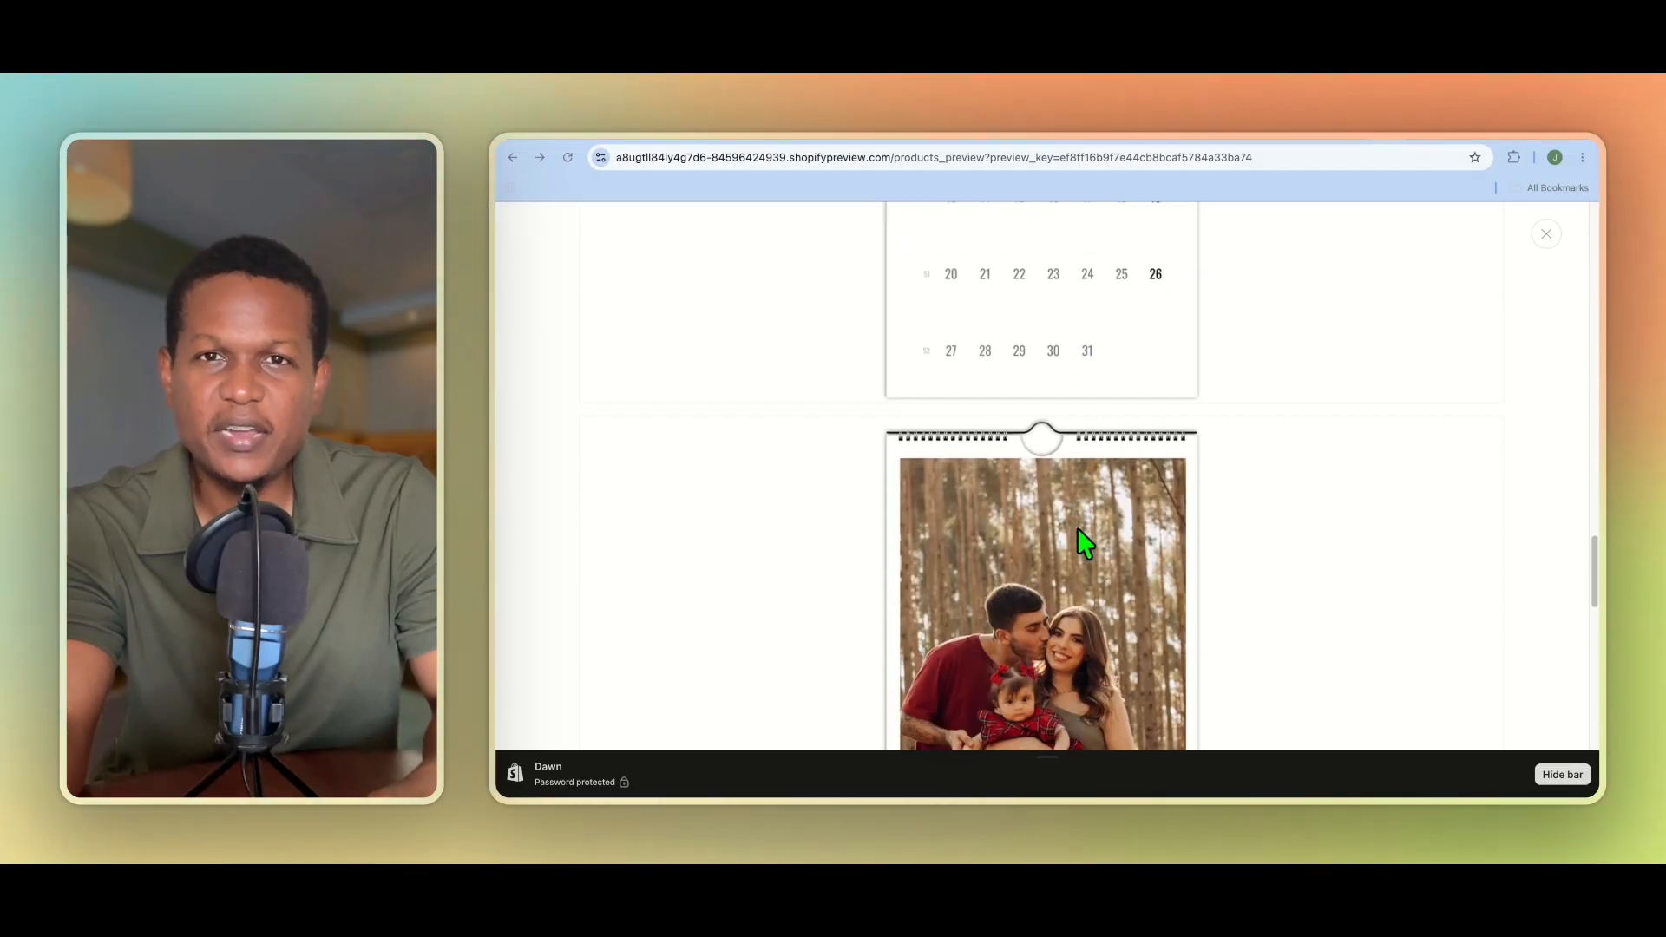
pyautogui.scroll(-4, 1083, 545)
pyautogui.scroll(-2, 1077, 533)
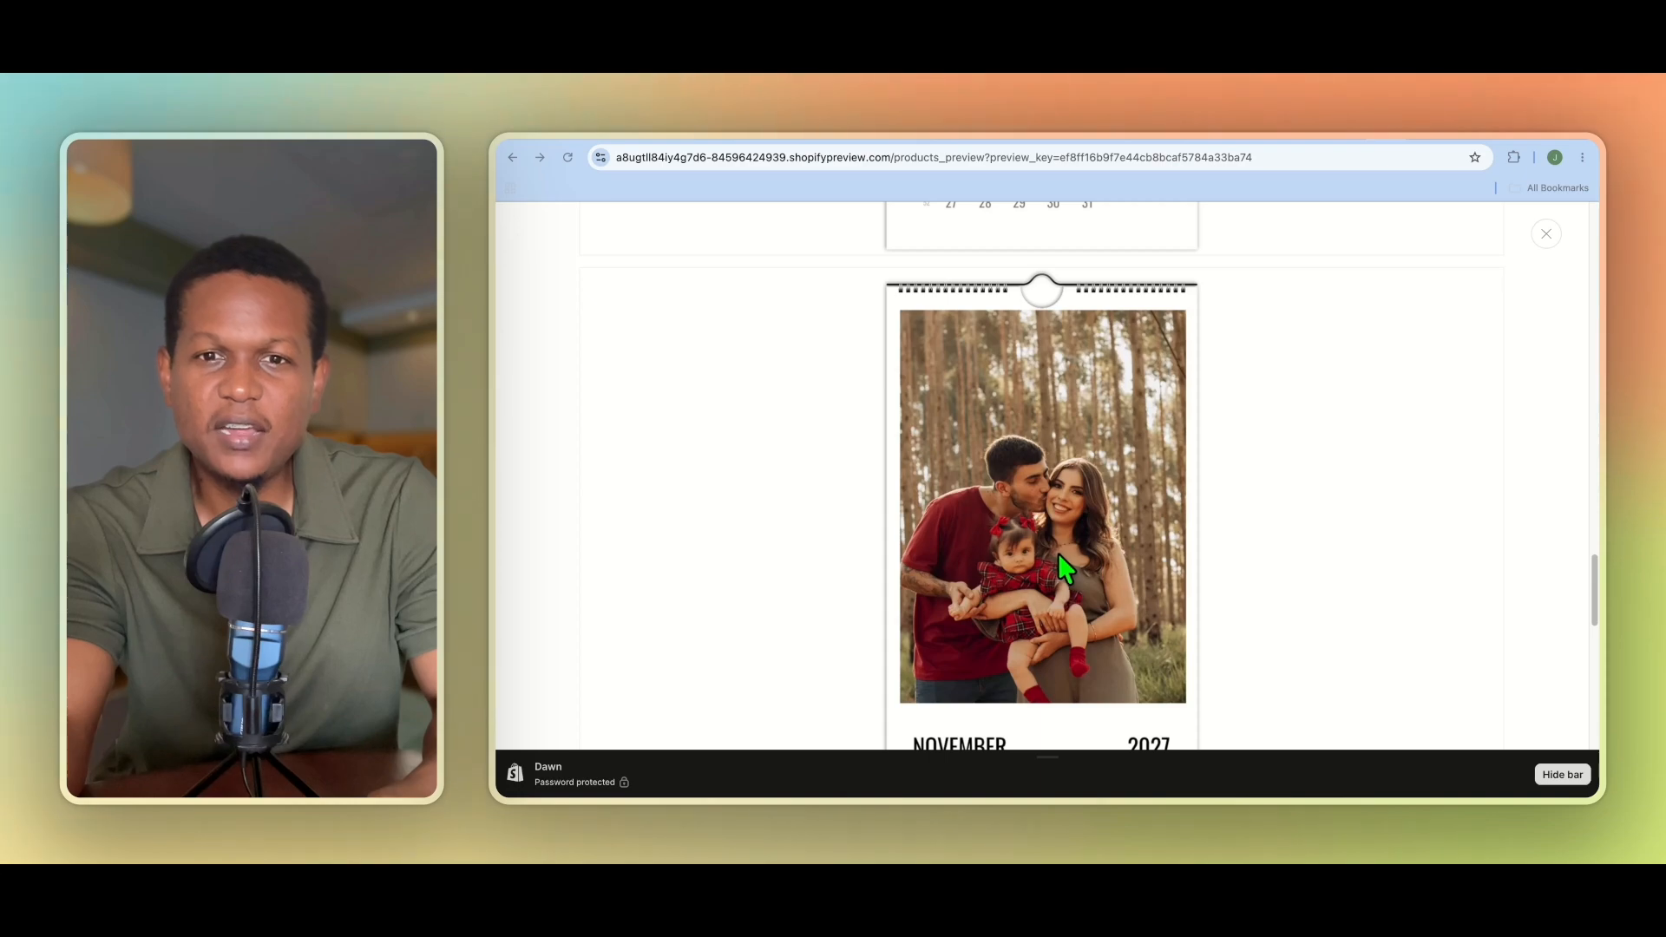
pyautogui.scroll(-1, 1059, 555)
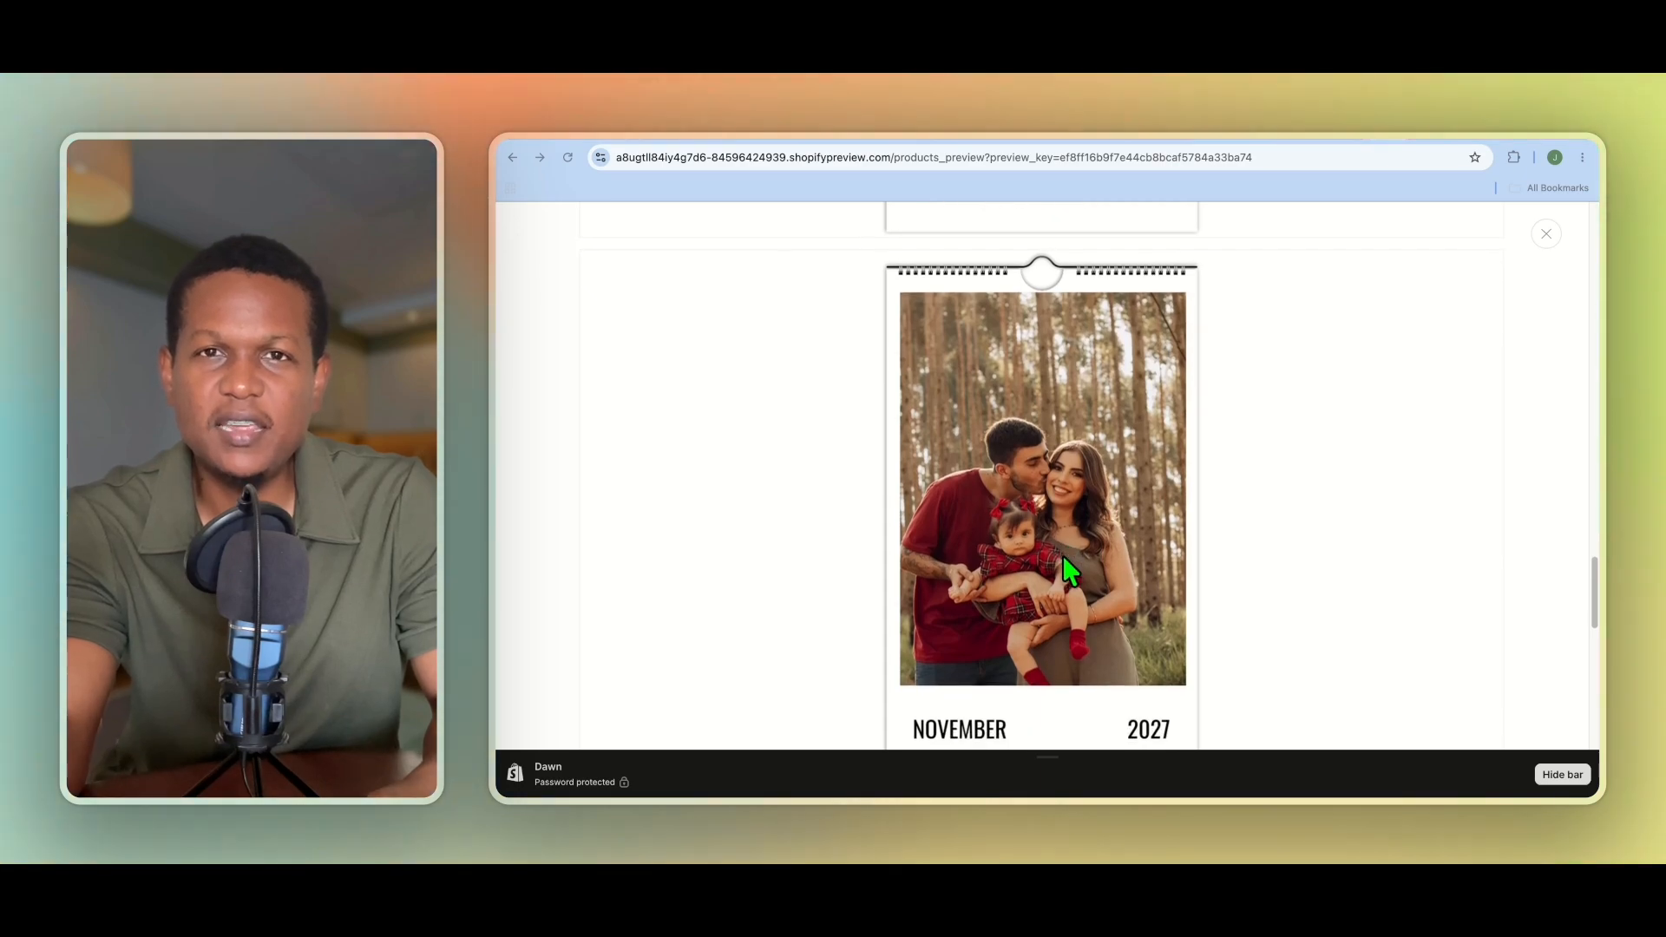
pyautogui.scroll(-3, 1063, 558)
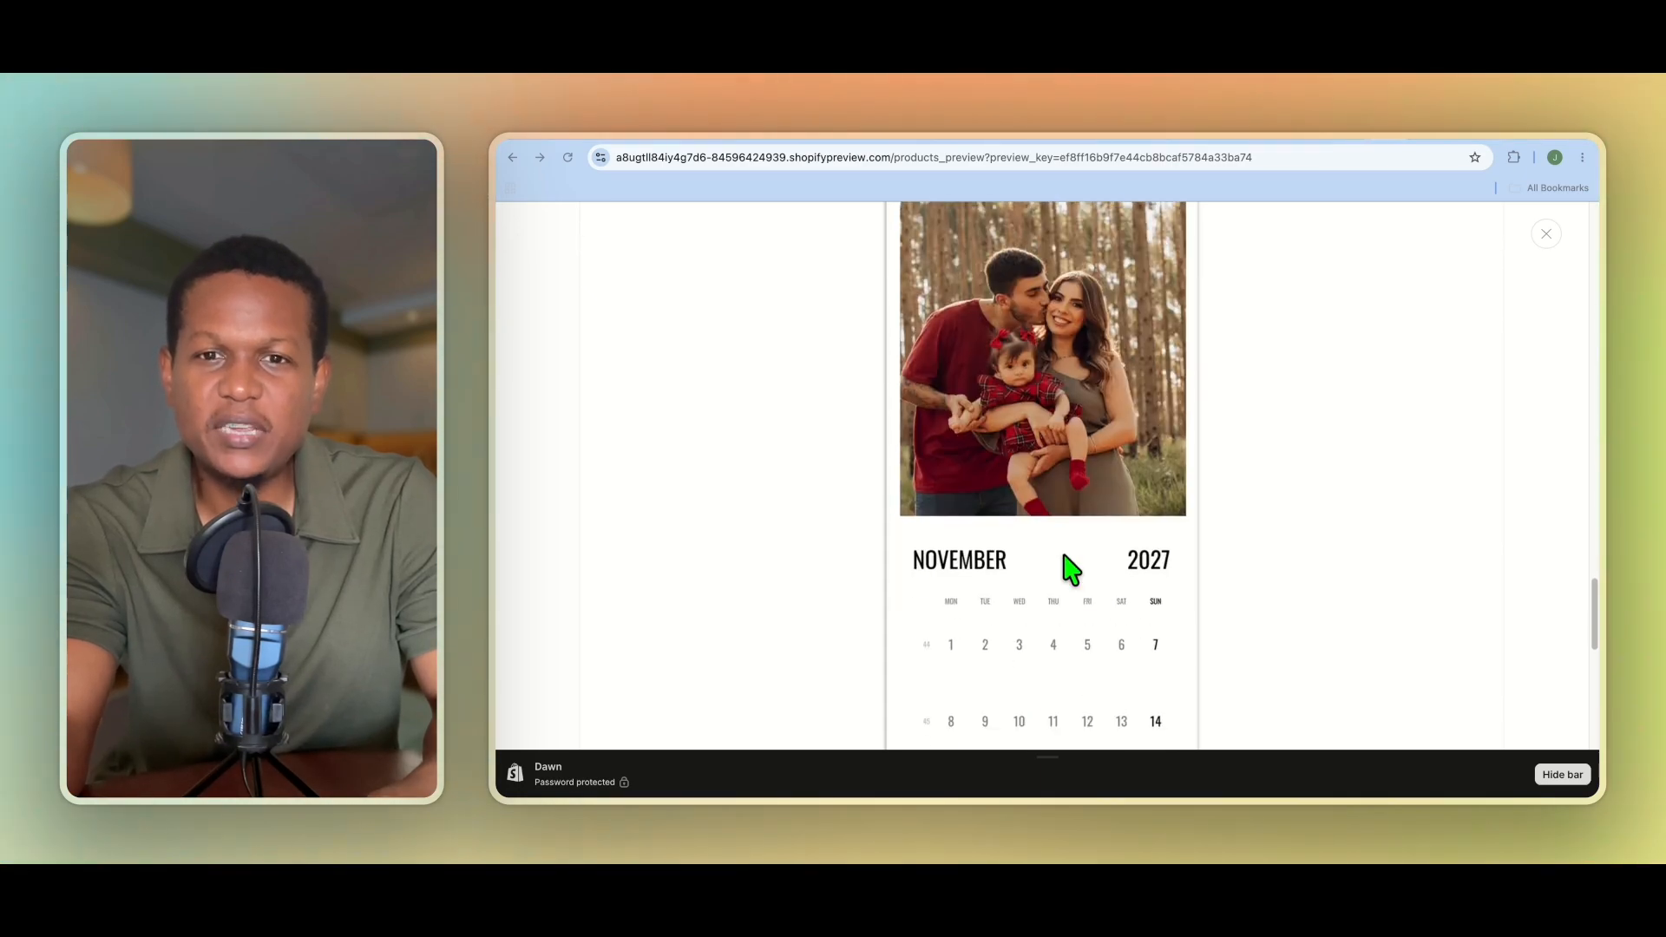
pyautogui.scroll(-1, 1070, 570)
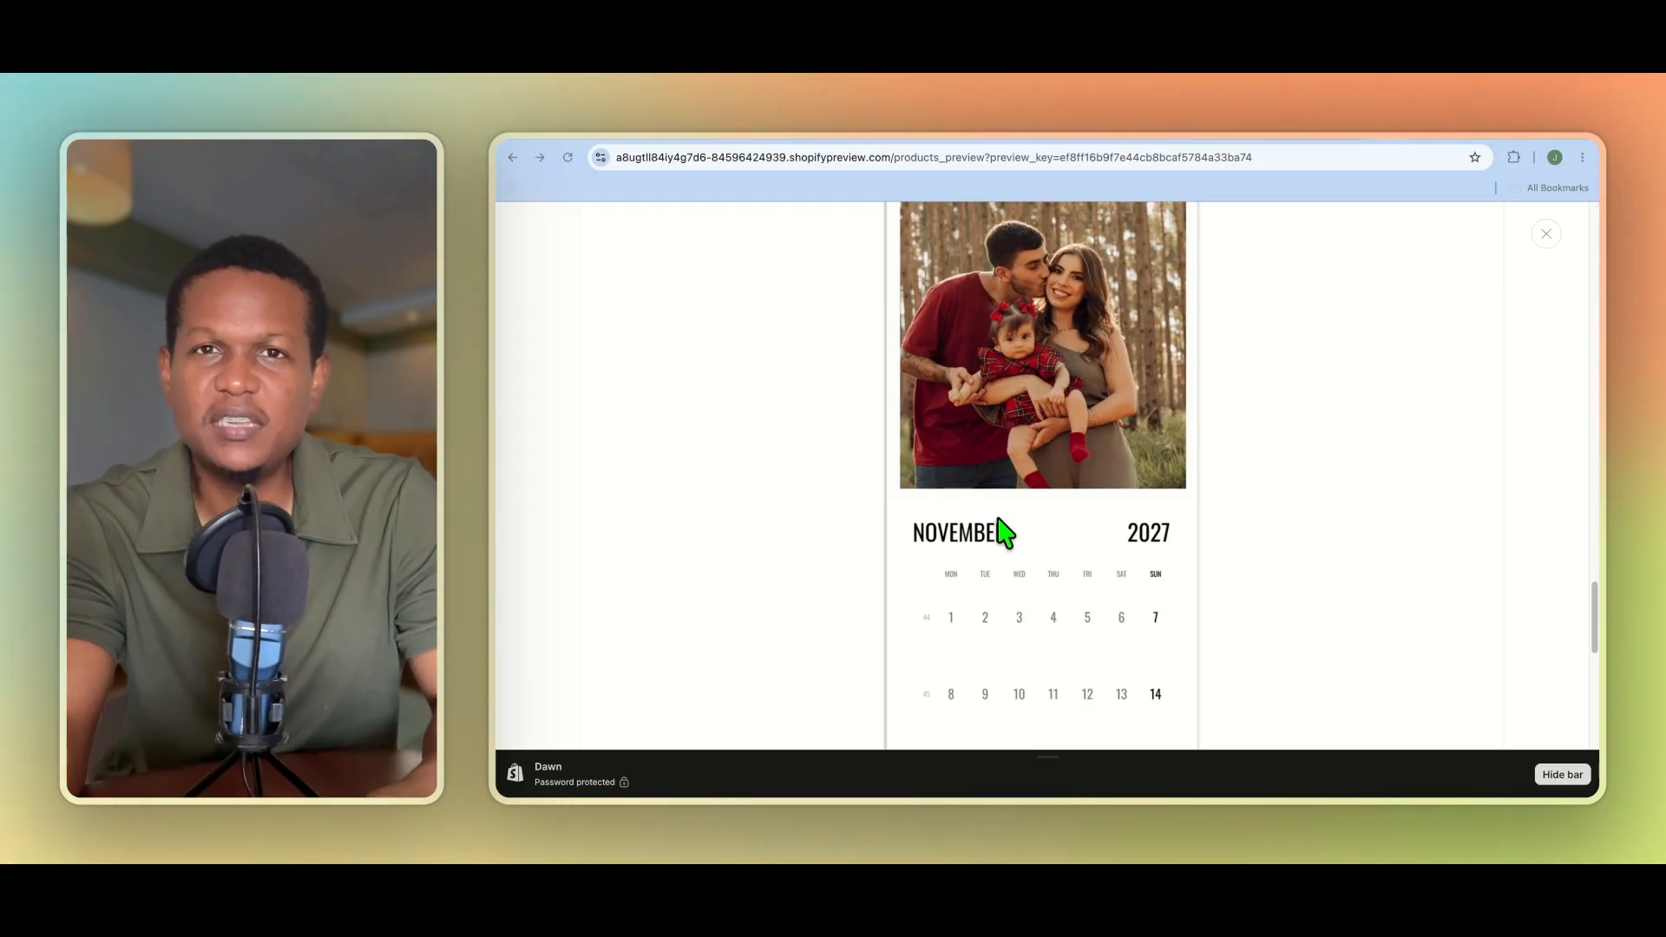
pyautogui.scroll(-2, 1002, 531)
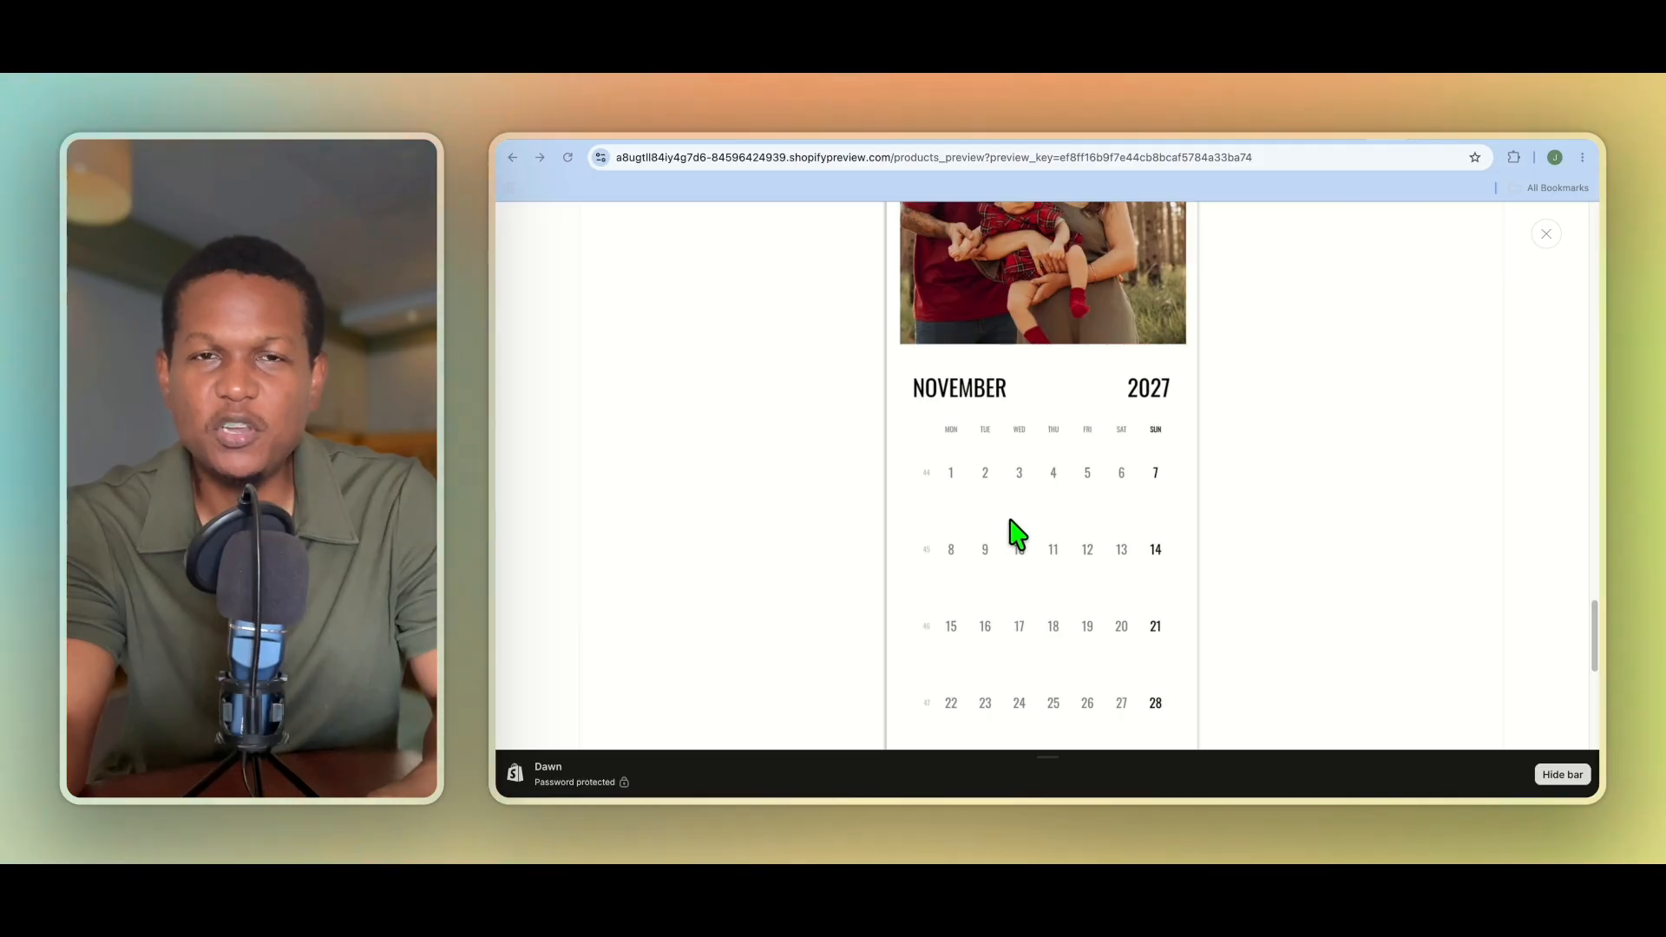
pyautogui.scroll(-5, 1033, 529)
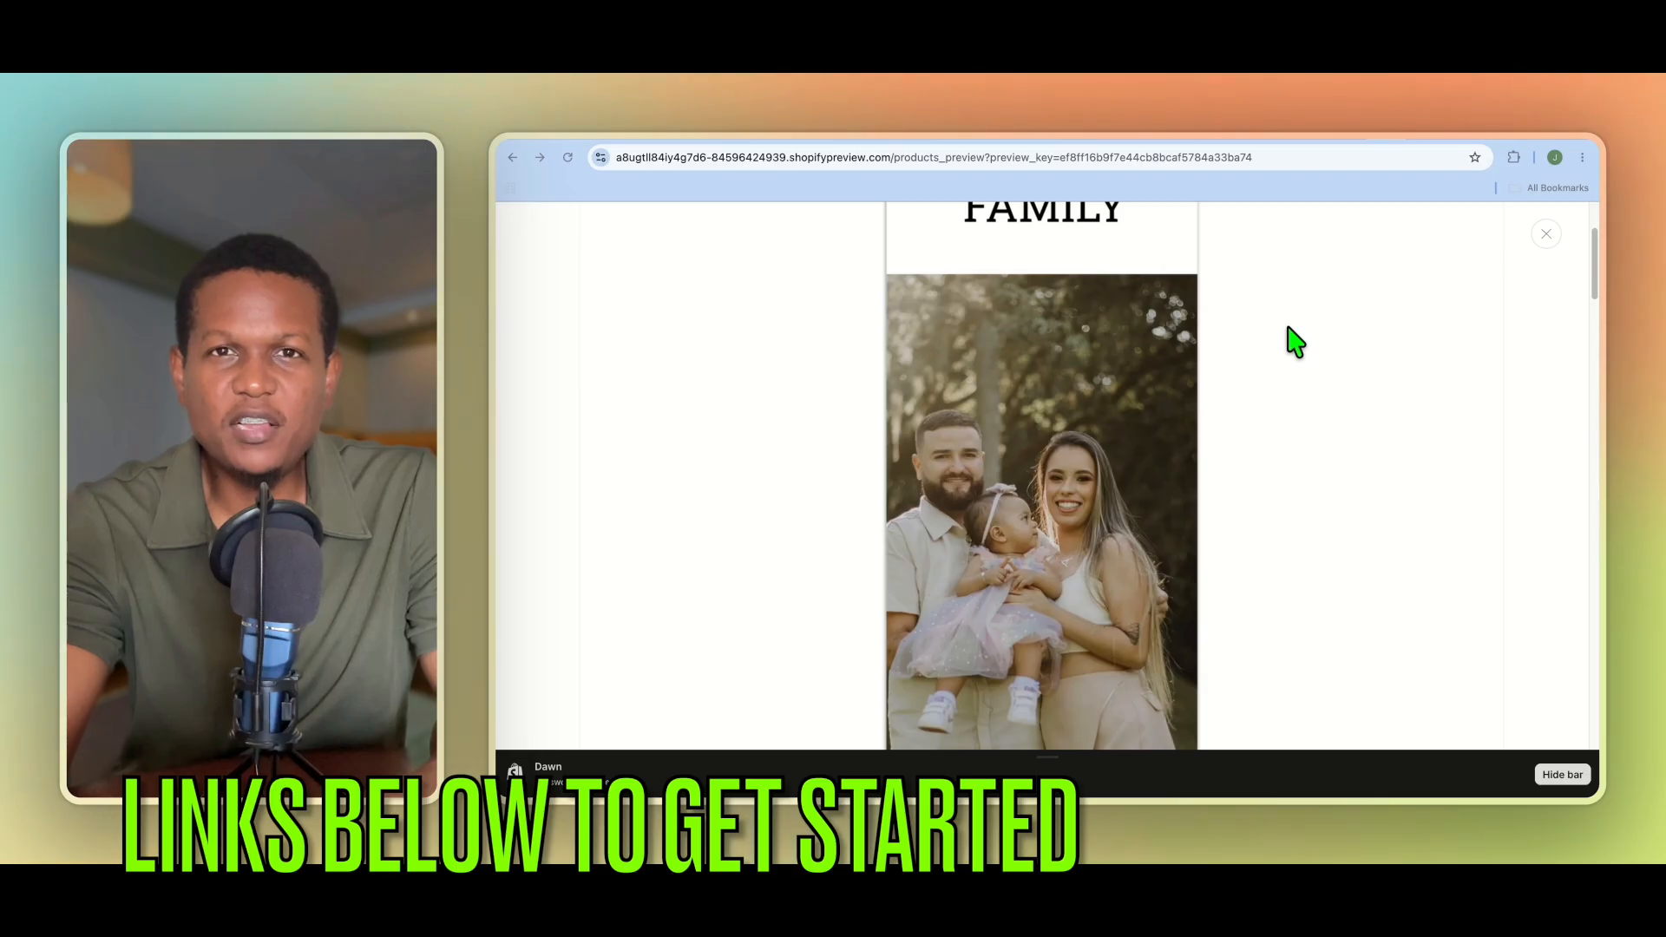
# Step: Switch to the Gelato dashboard and start connecting a Shopify store from the list of store integrations
pyautogui.click(1309, 138)
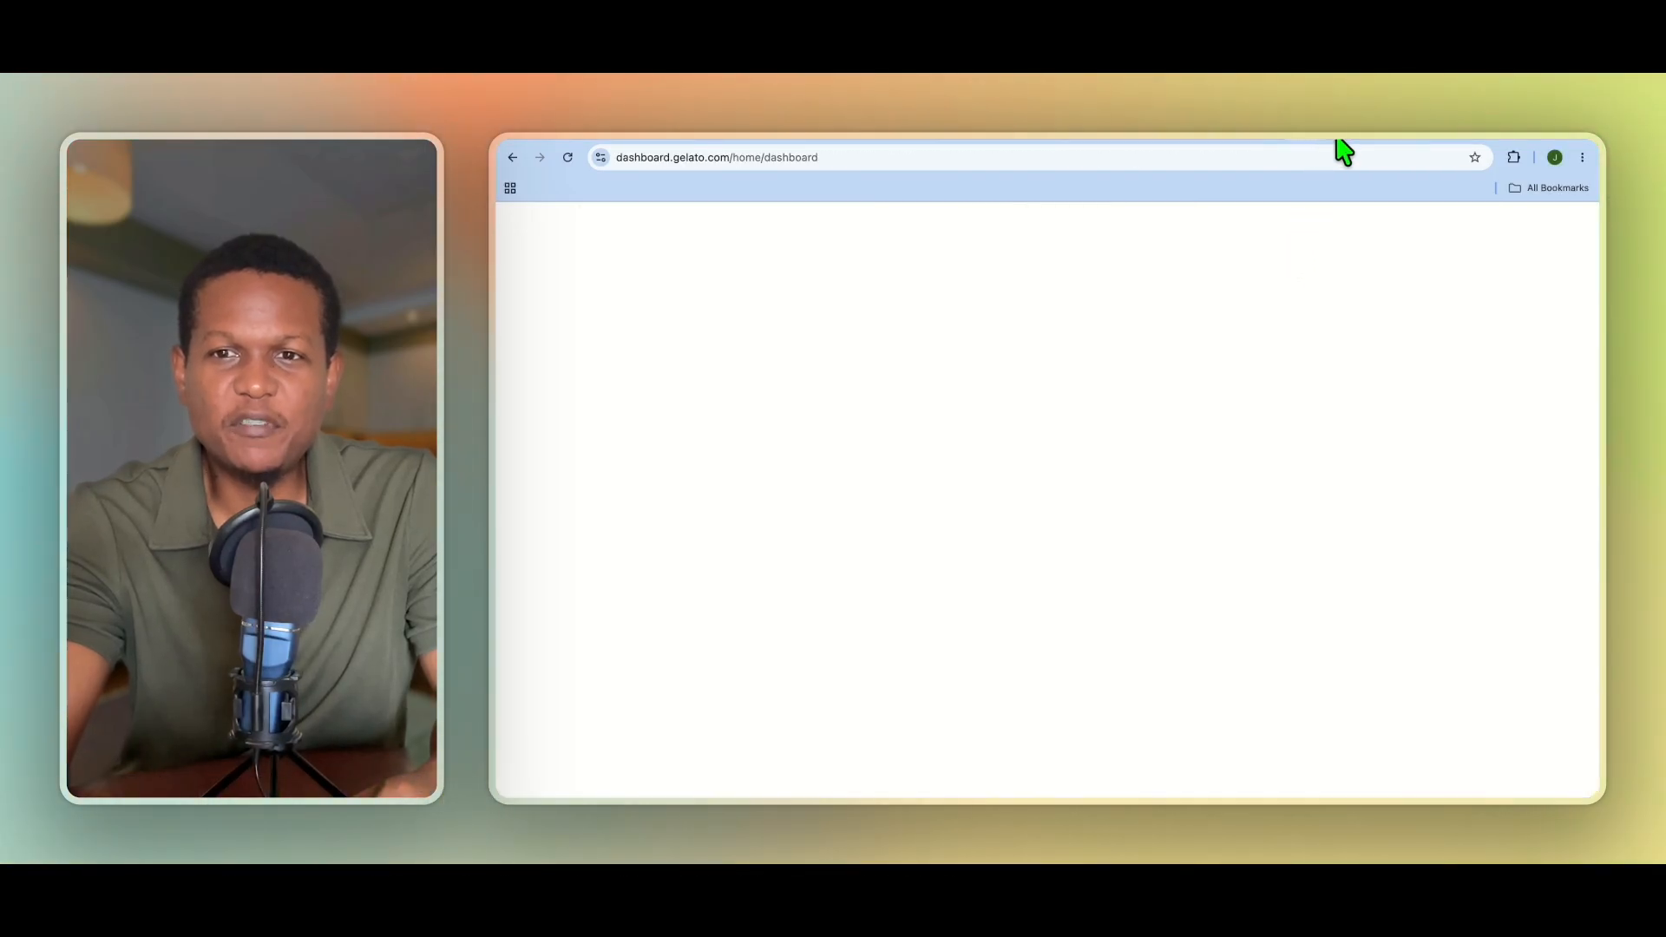
pyautogui.click(1338, 141)
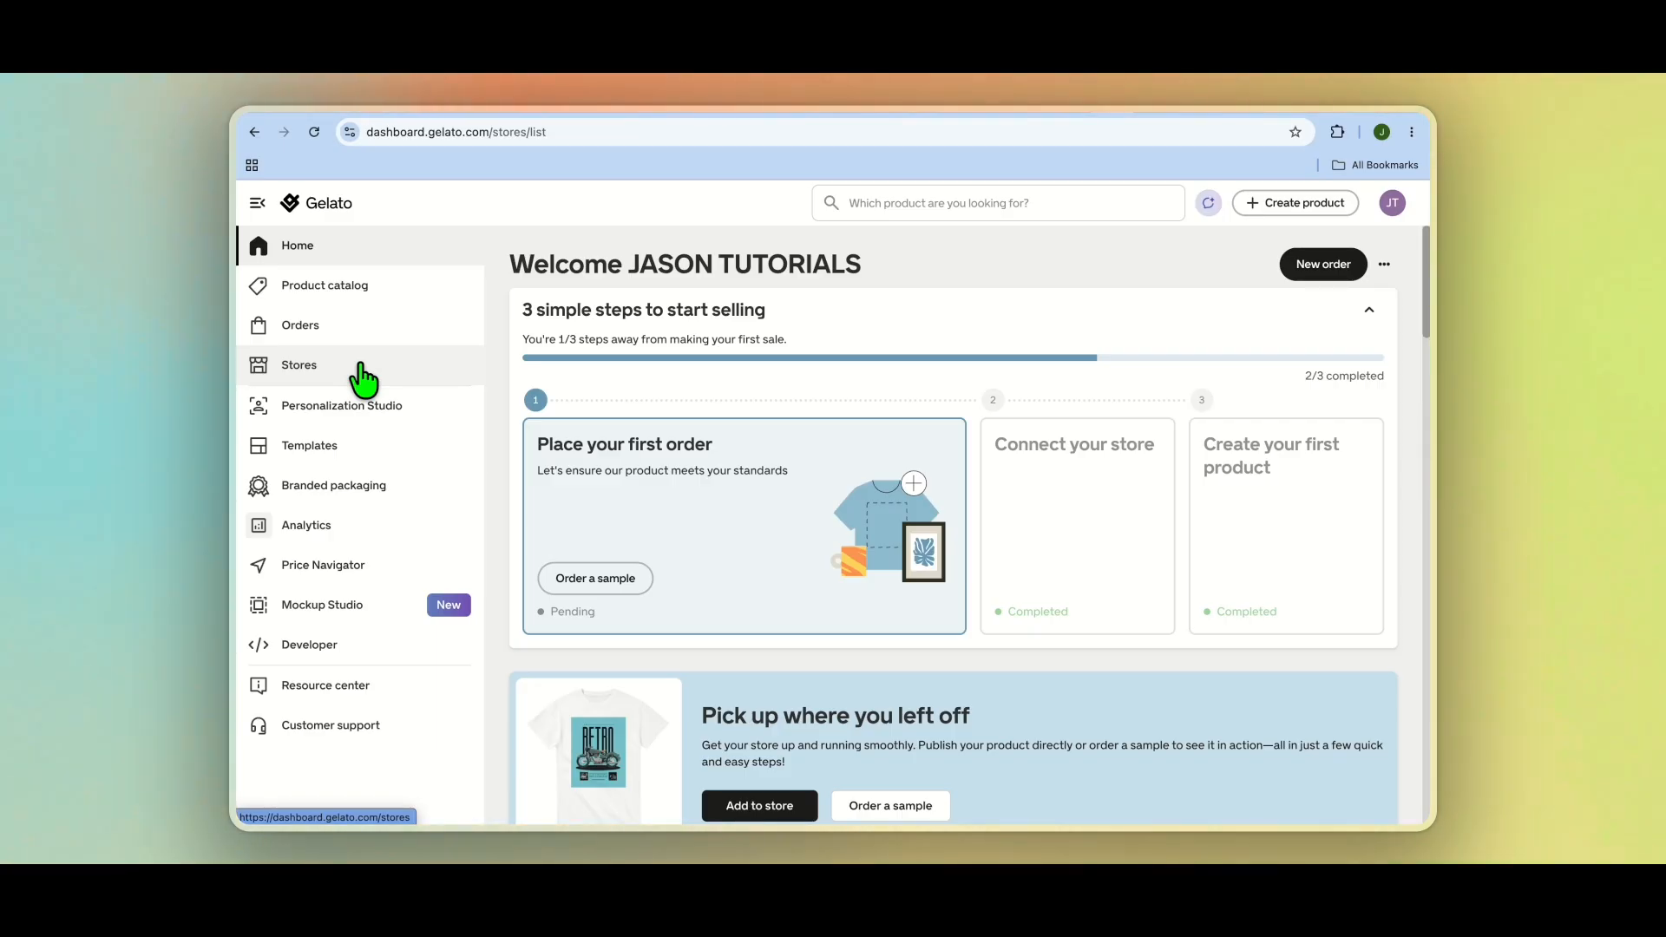
pyautogui.click(362, 380)
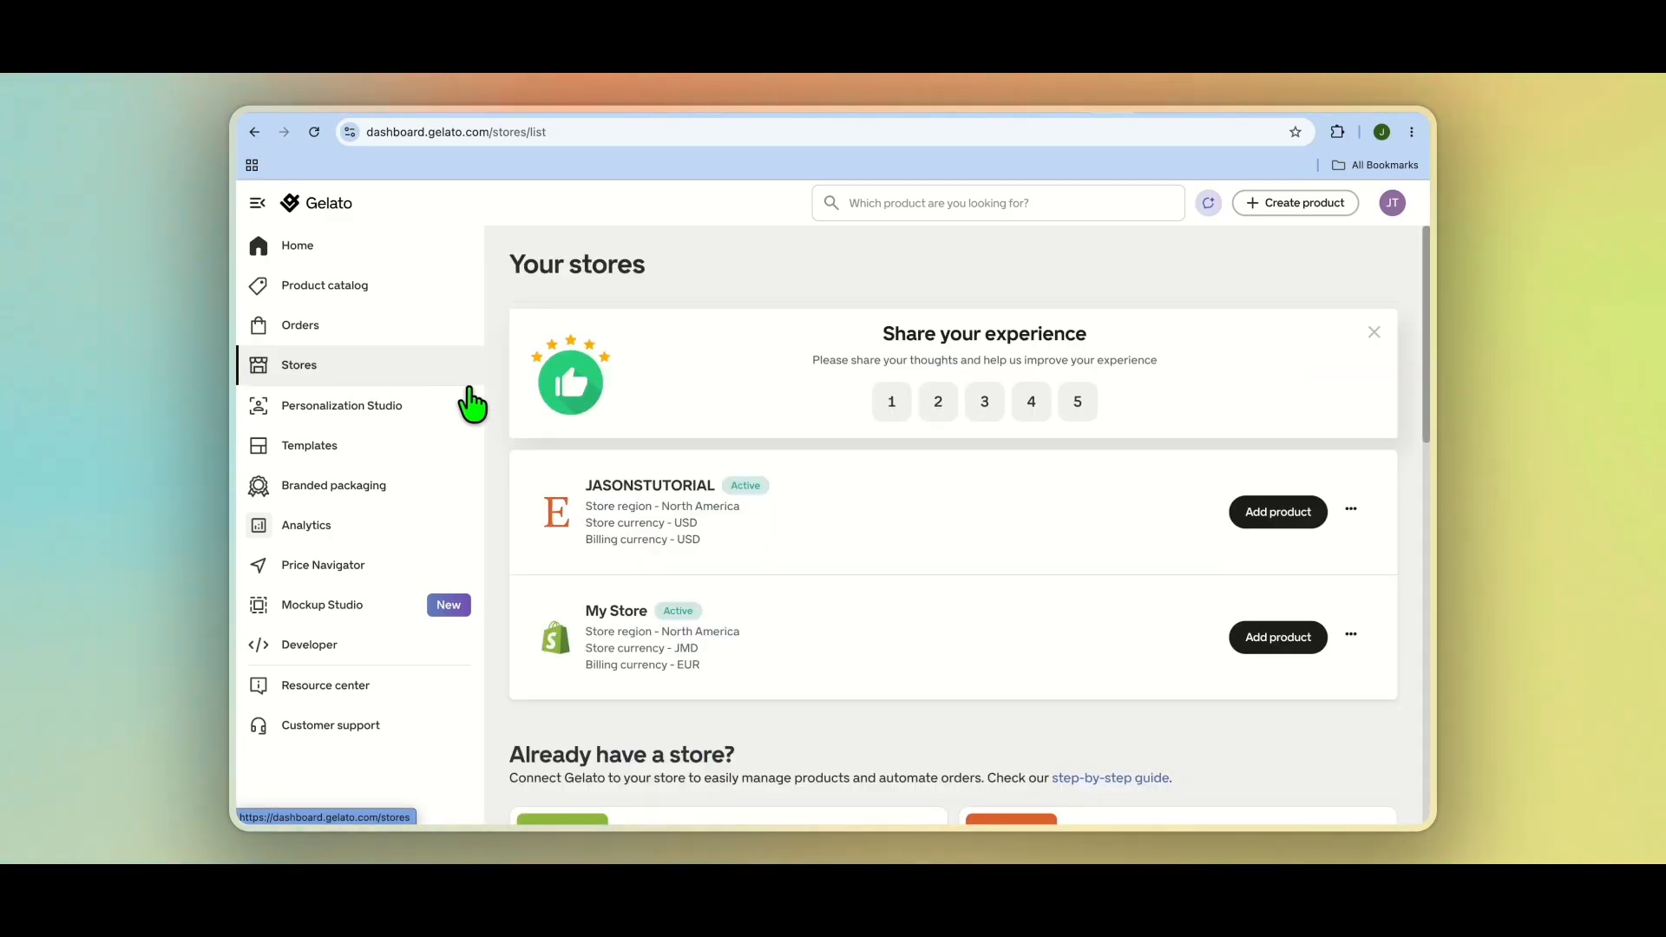
pyautogui.scroll(-2, 692, 639)
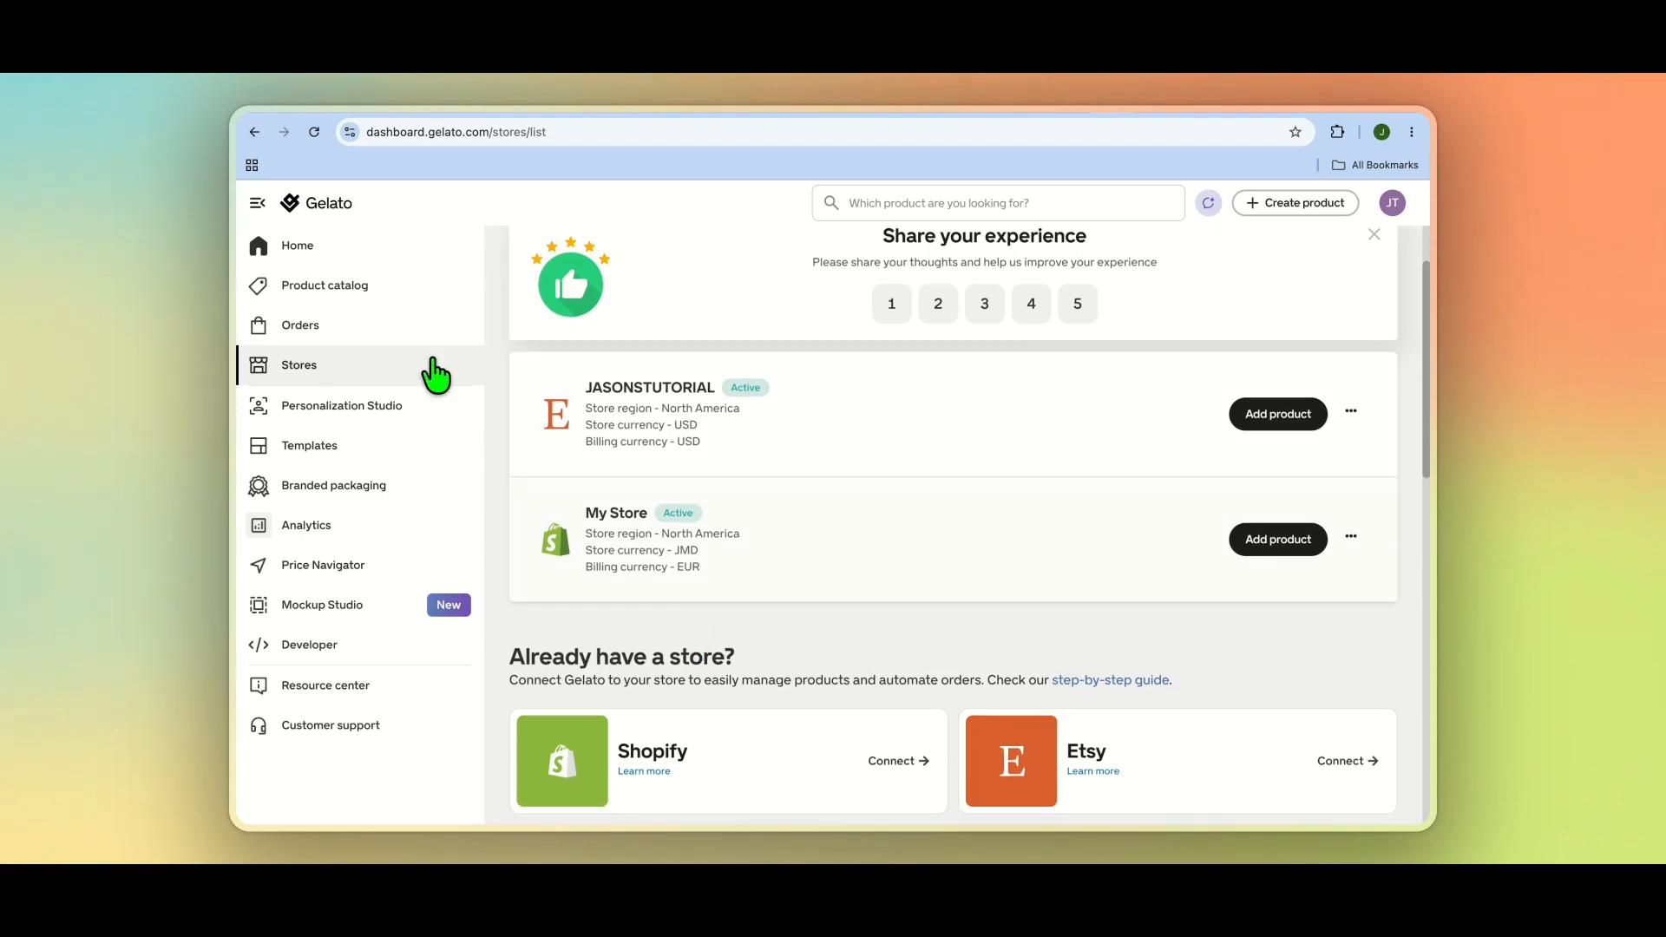
pyautogui.scroll(-1, 783, 583)
pyautogui.scroll(-4, 783, 583)
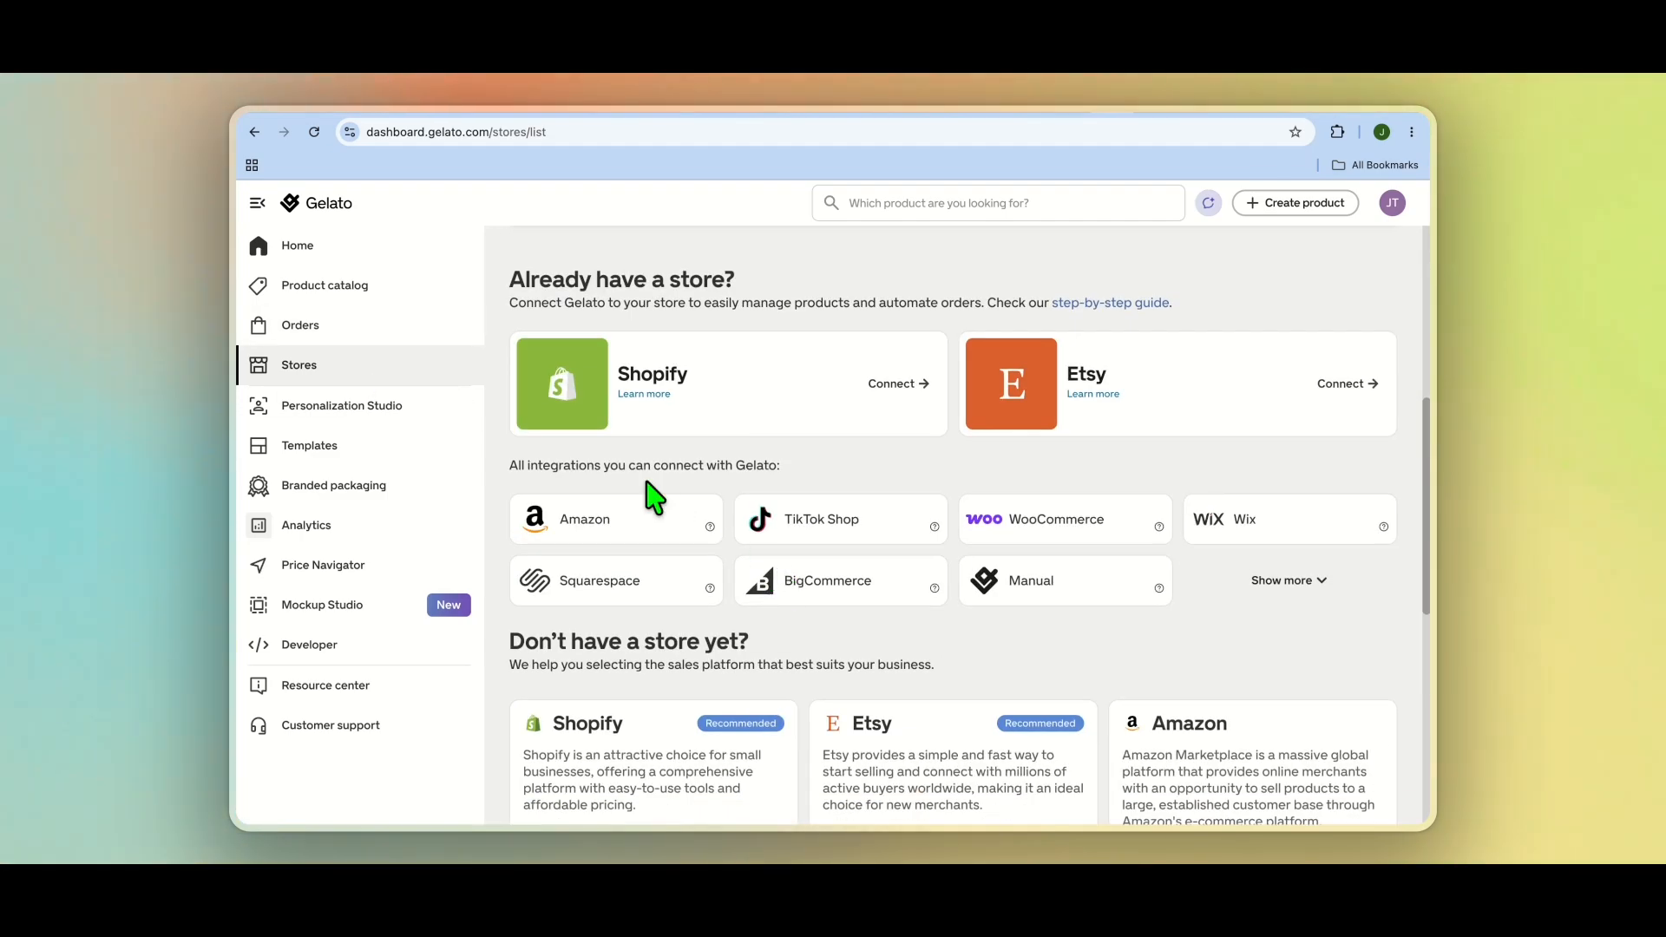
pyautogui.click(899, 387)
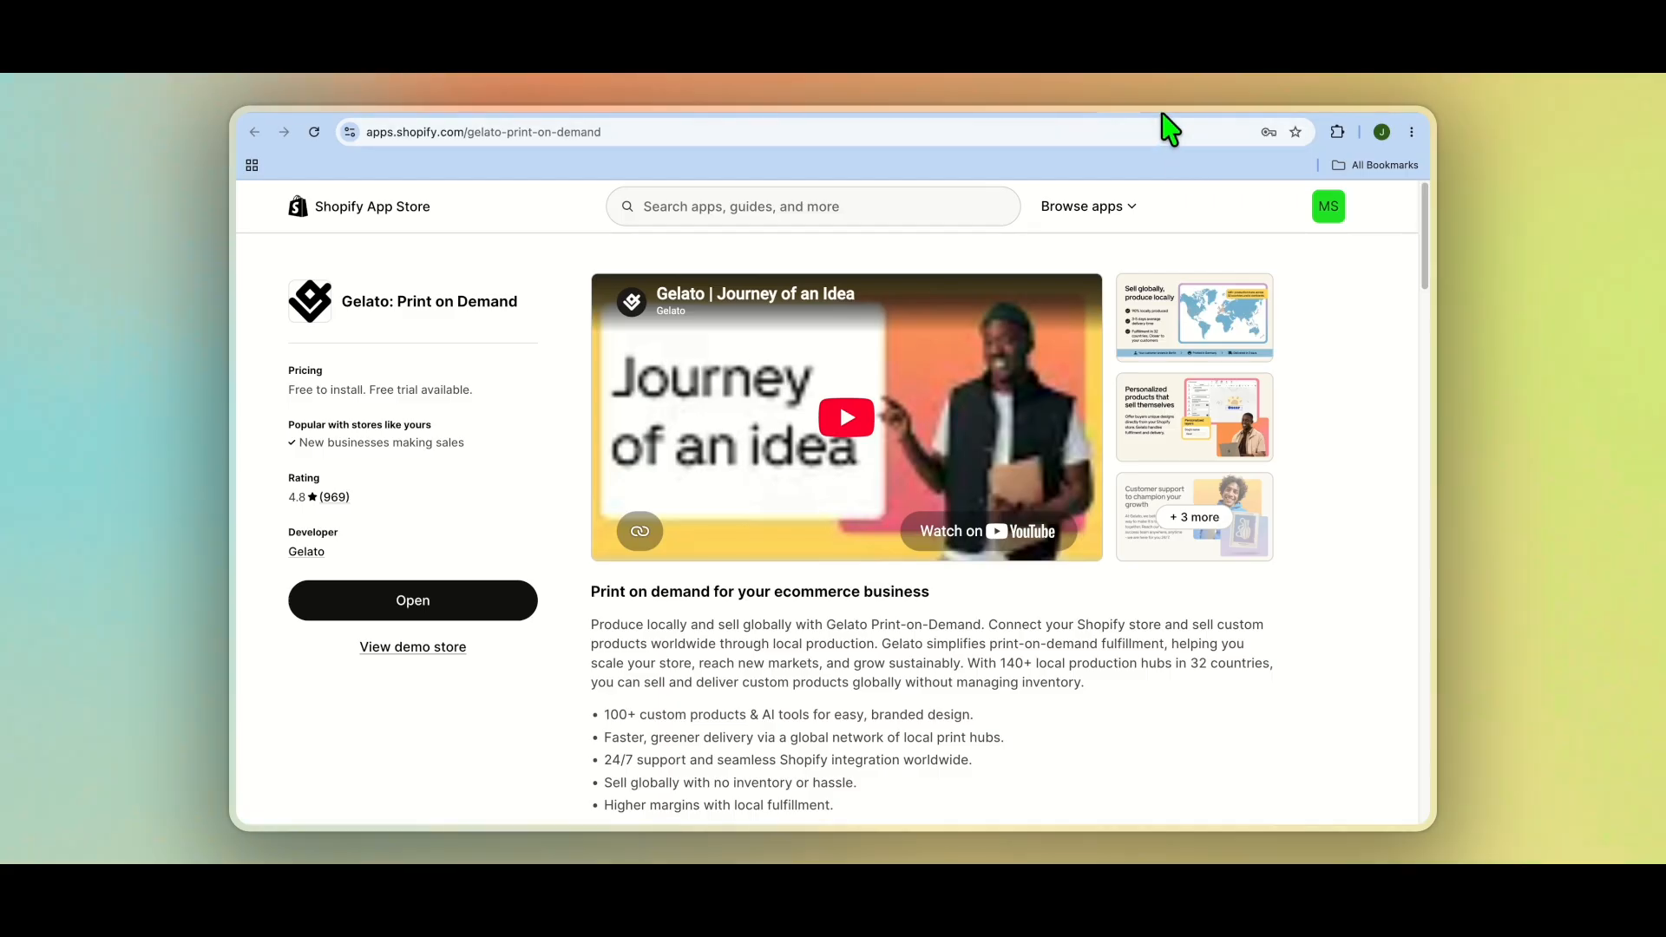
# Step: Switch to the Shopify admin and check the Gelato Personalizer app embed in the Dawn theme editor
pyautogui.click(1145, 105)
pyautogui.click(1175, 102)
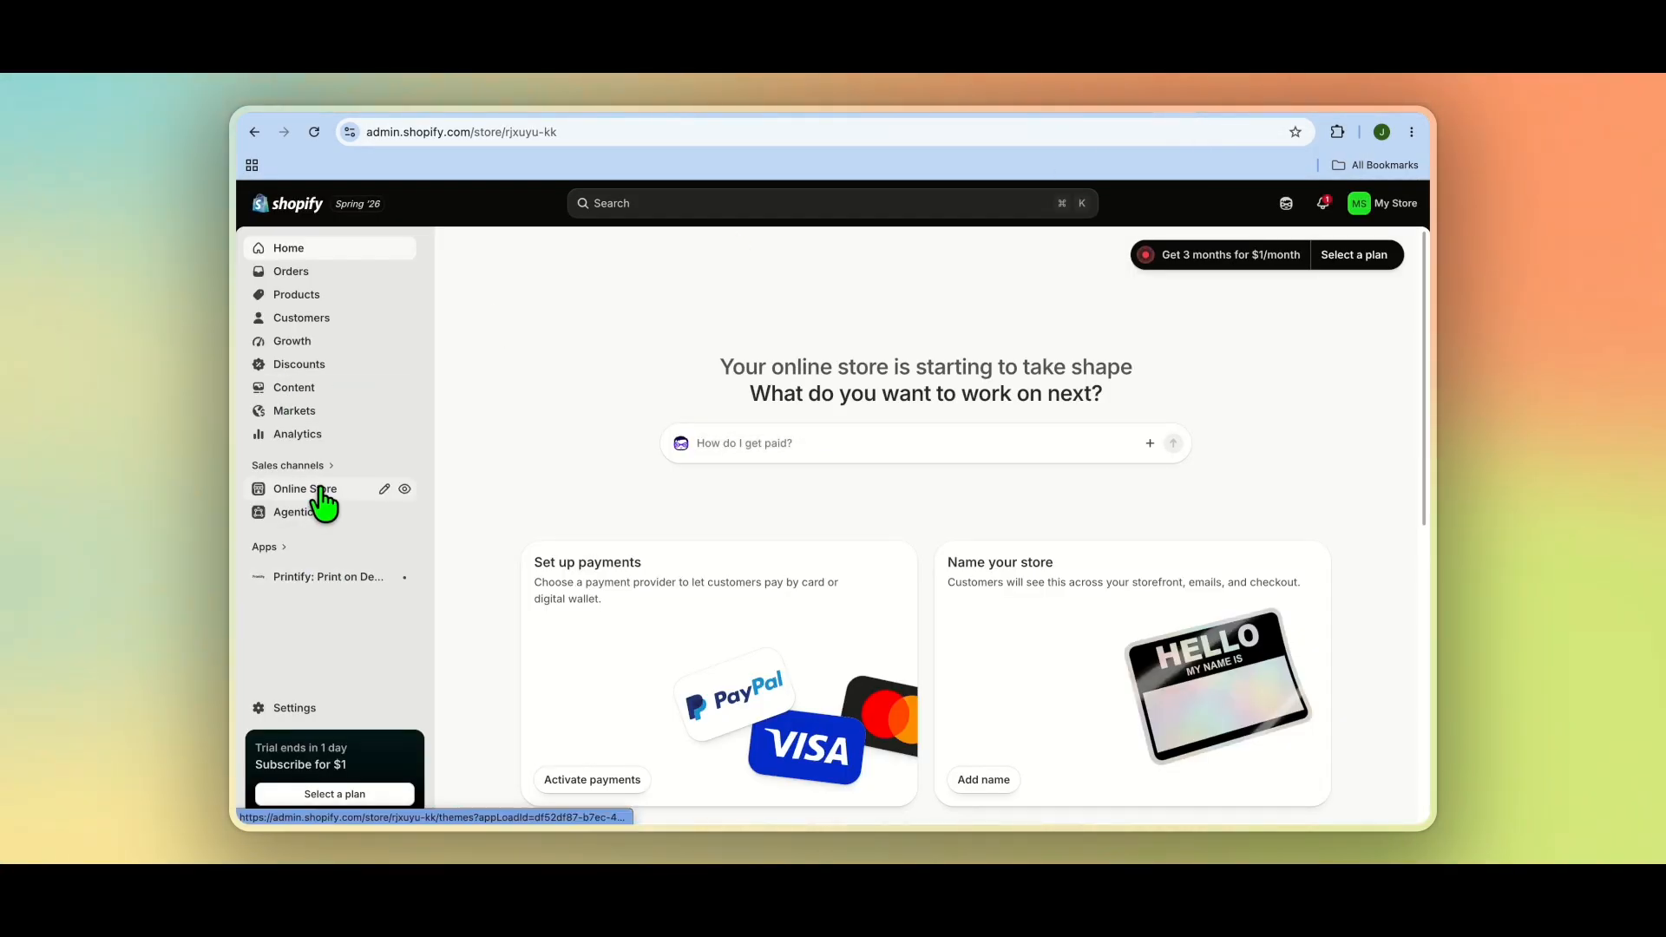
pyautogui.click(385, 492)
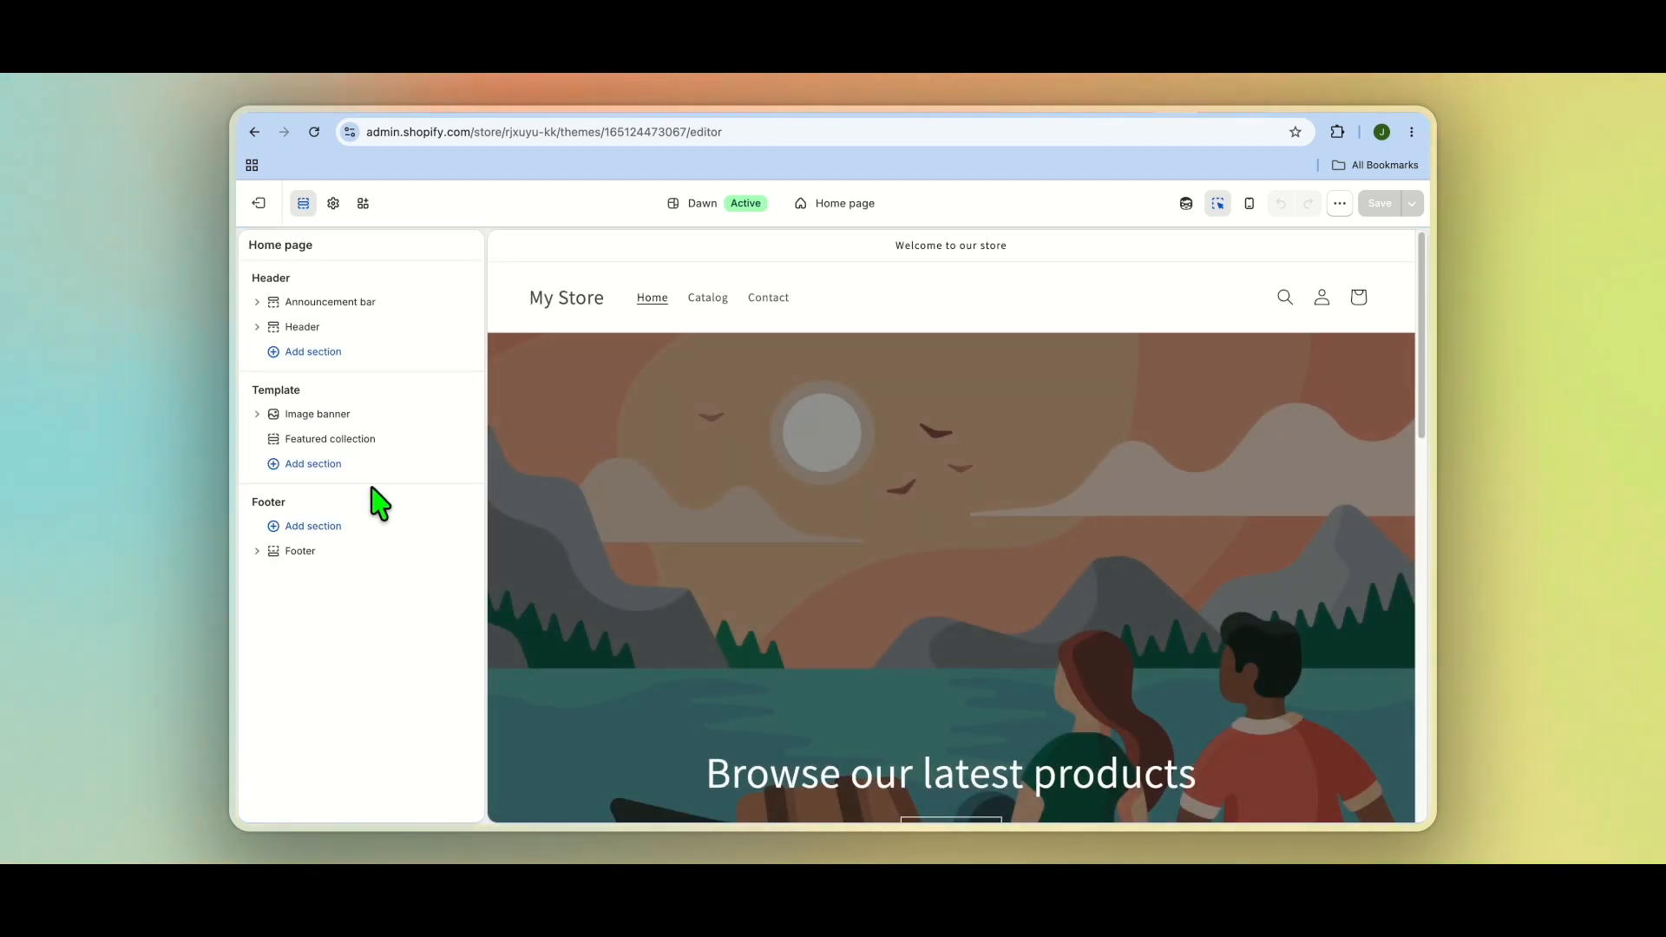
pyautogui.click(362, 208)
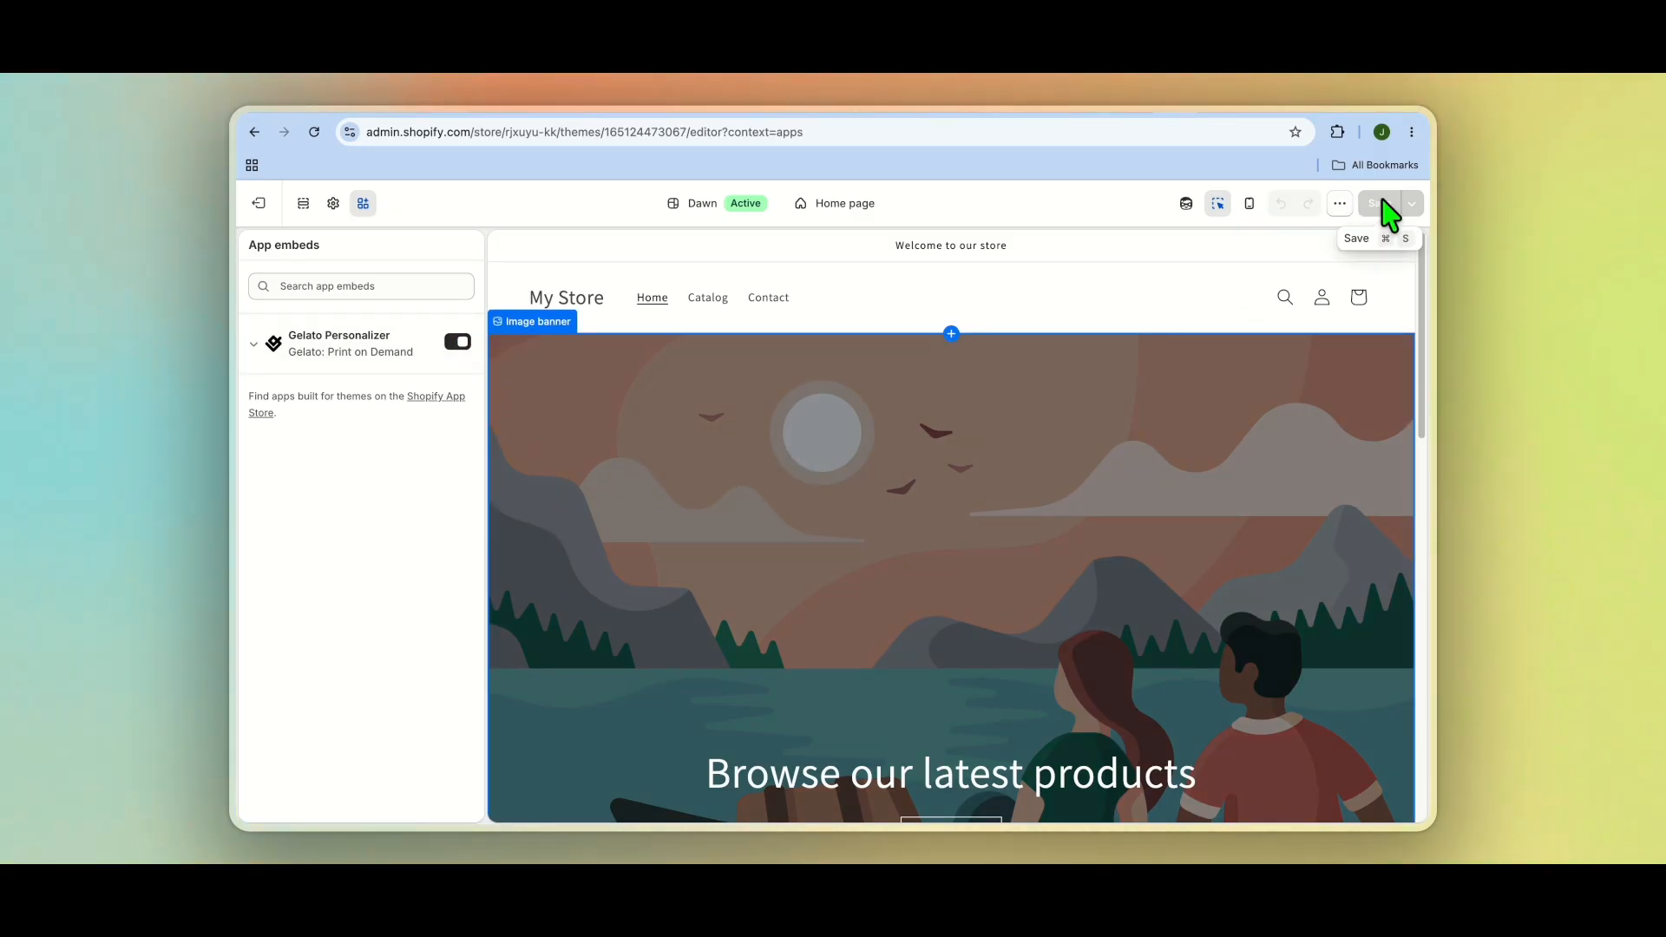
# Step: Return to the Gelato dashboard and open the Wall calendars 2027 (US & CA) product from the Calendars category
pyautogui.click(1090, 110)
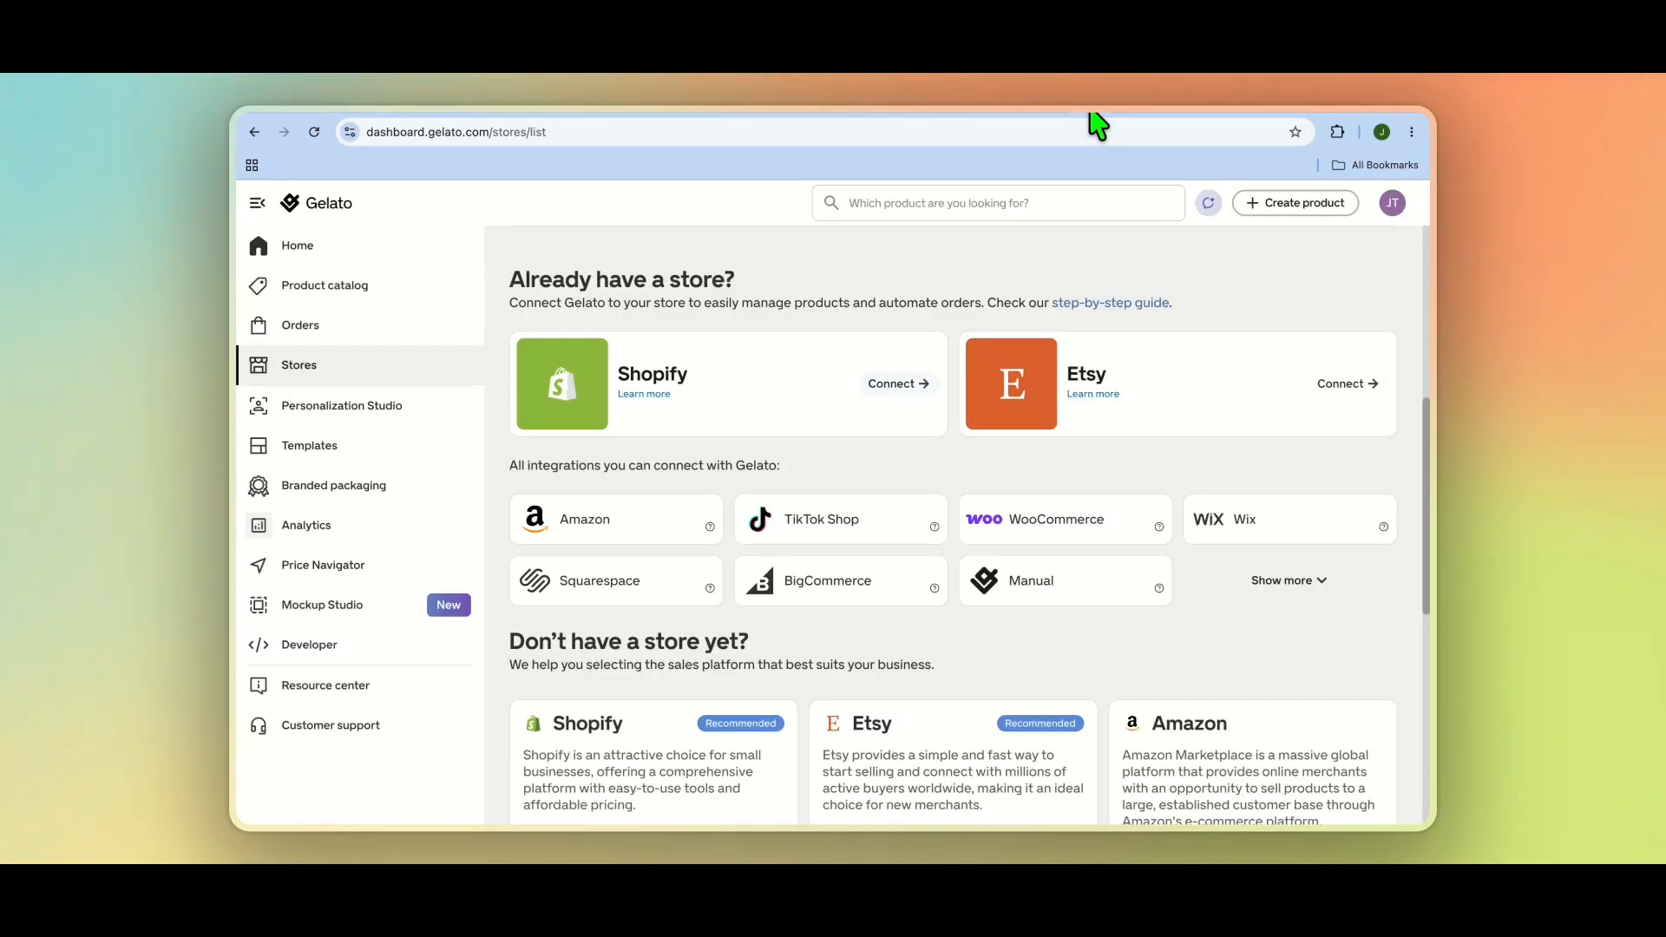
pyautogui.click(391, 289)
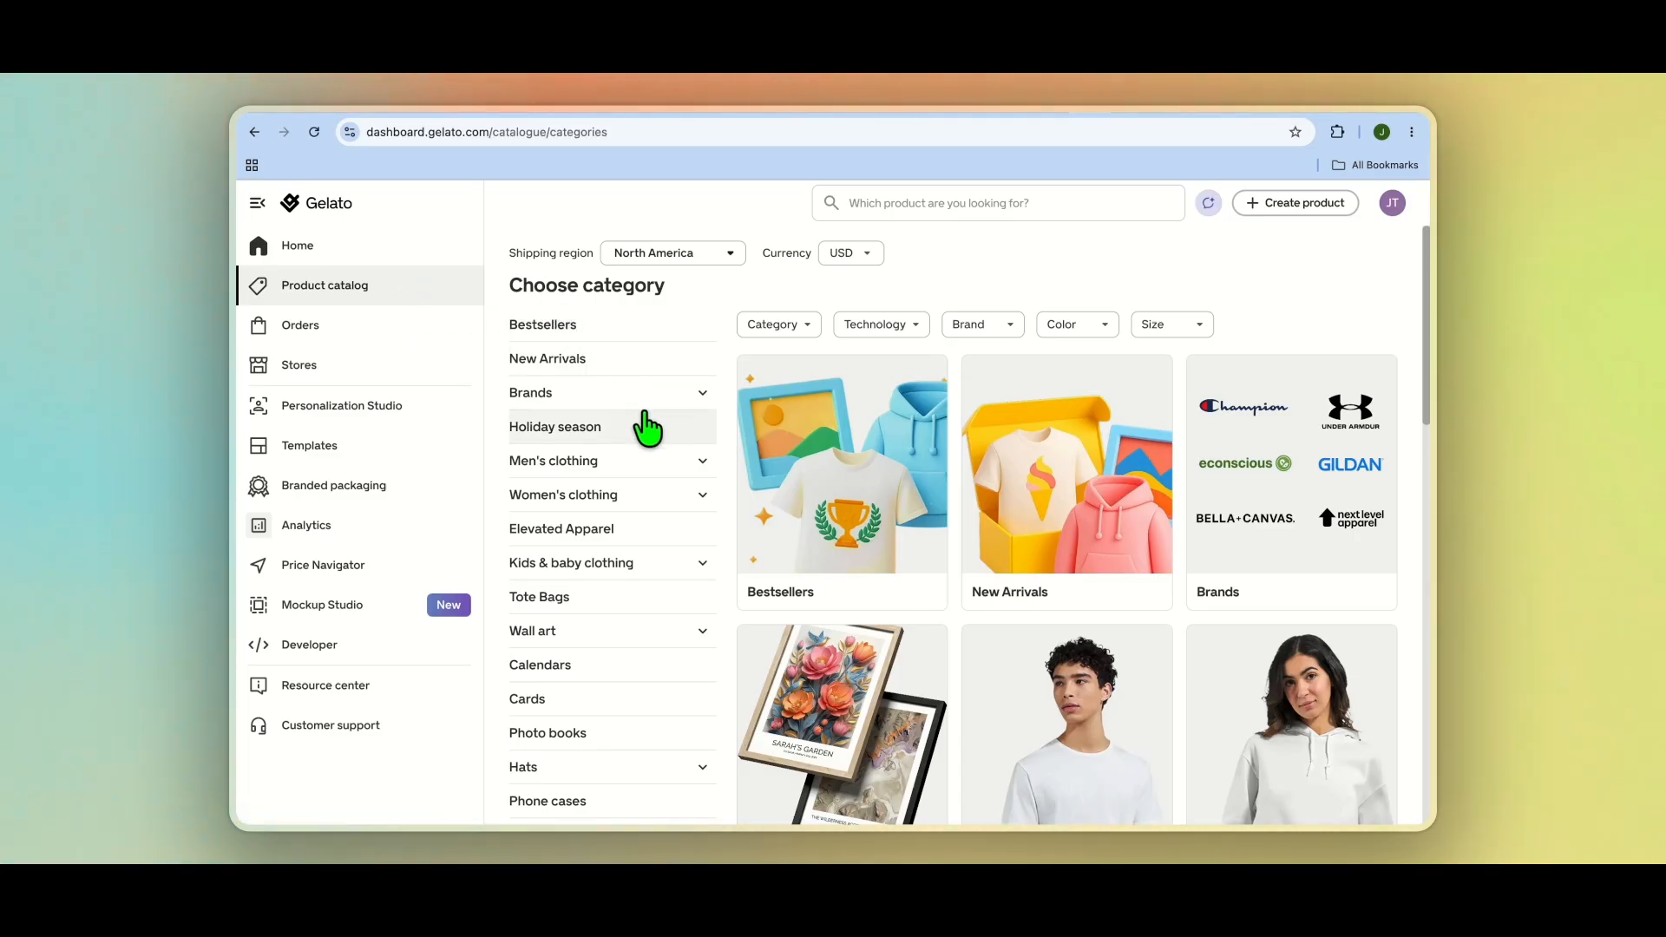
pyautogui.click(600, 670)
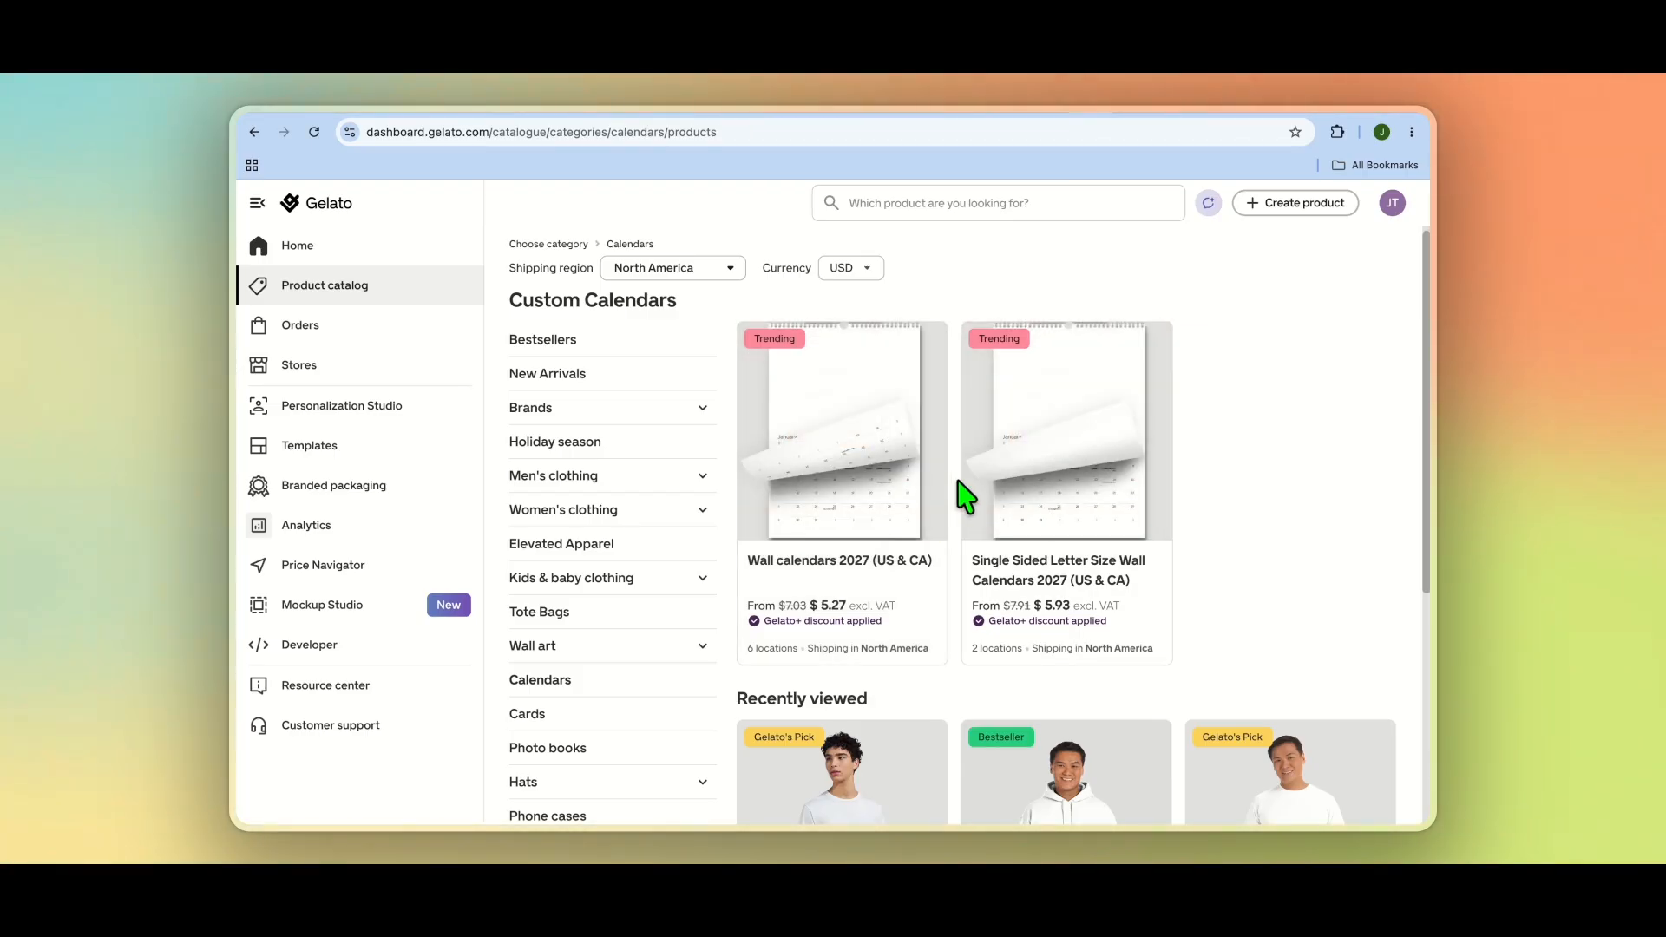
pyautogui.click(825, 472)
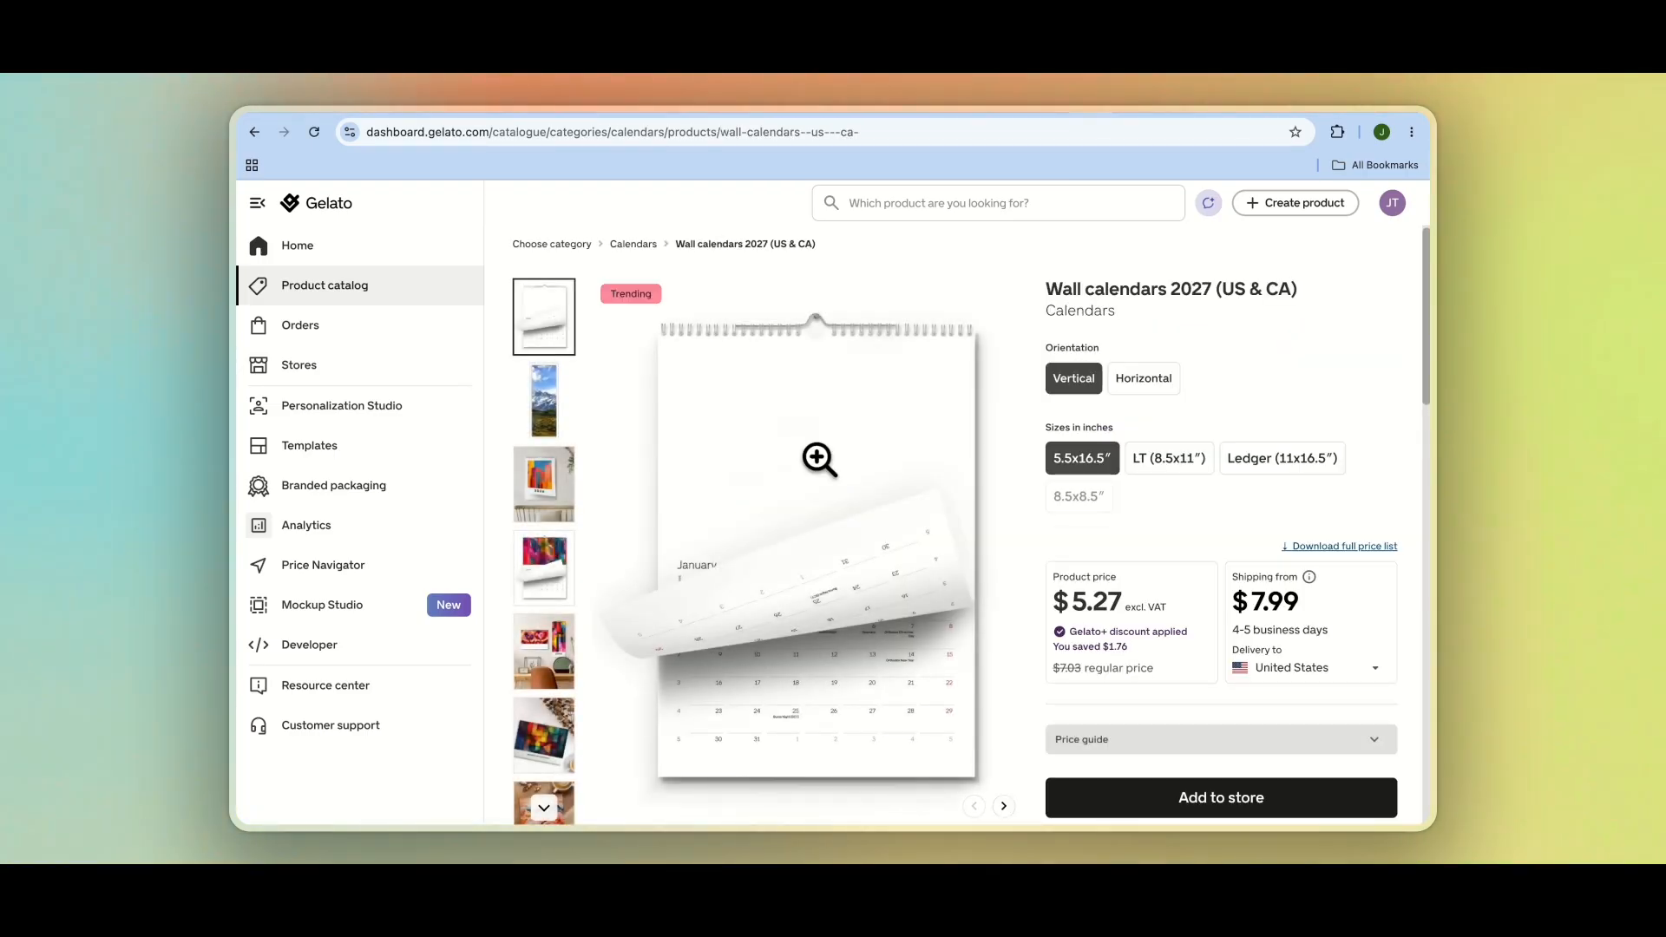
# Step: Choose the Vertical orientation and LT (8.5x11″) size for the wall calendar and add it to the store
pyautogui.scroll(-2, 819, 458)
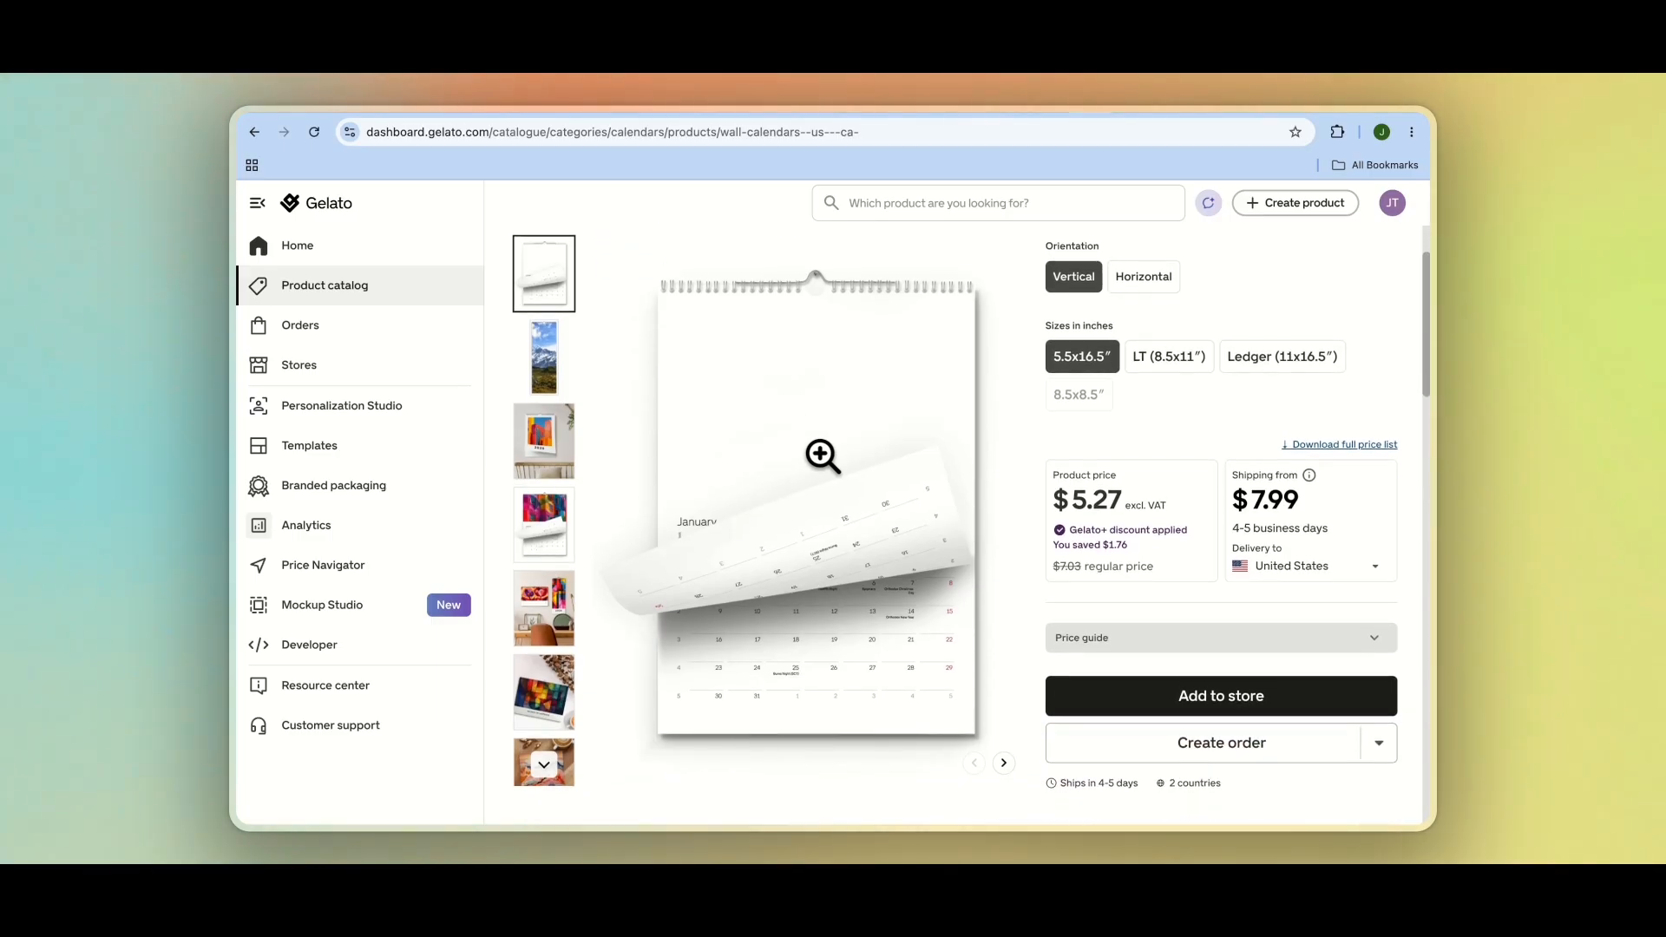
pyautogui.scroll(1, 1084, 365)
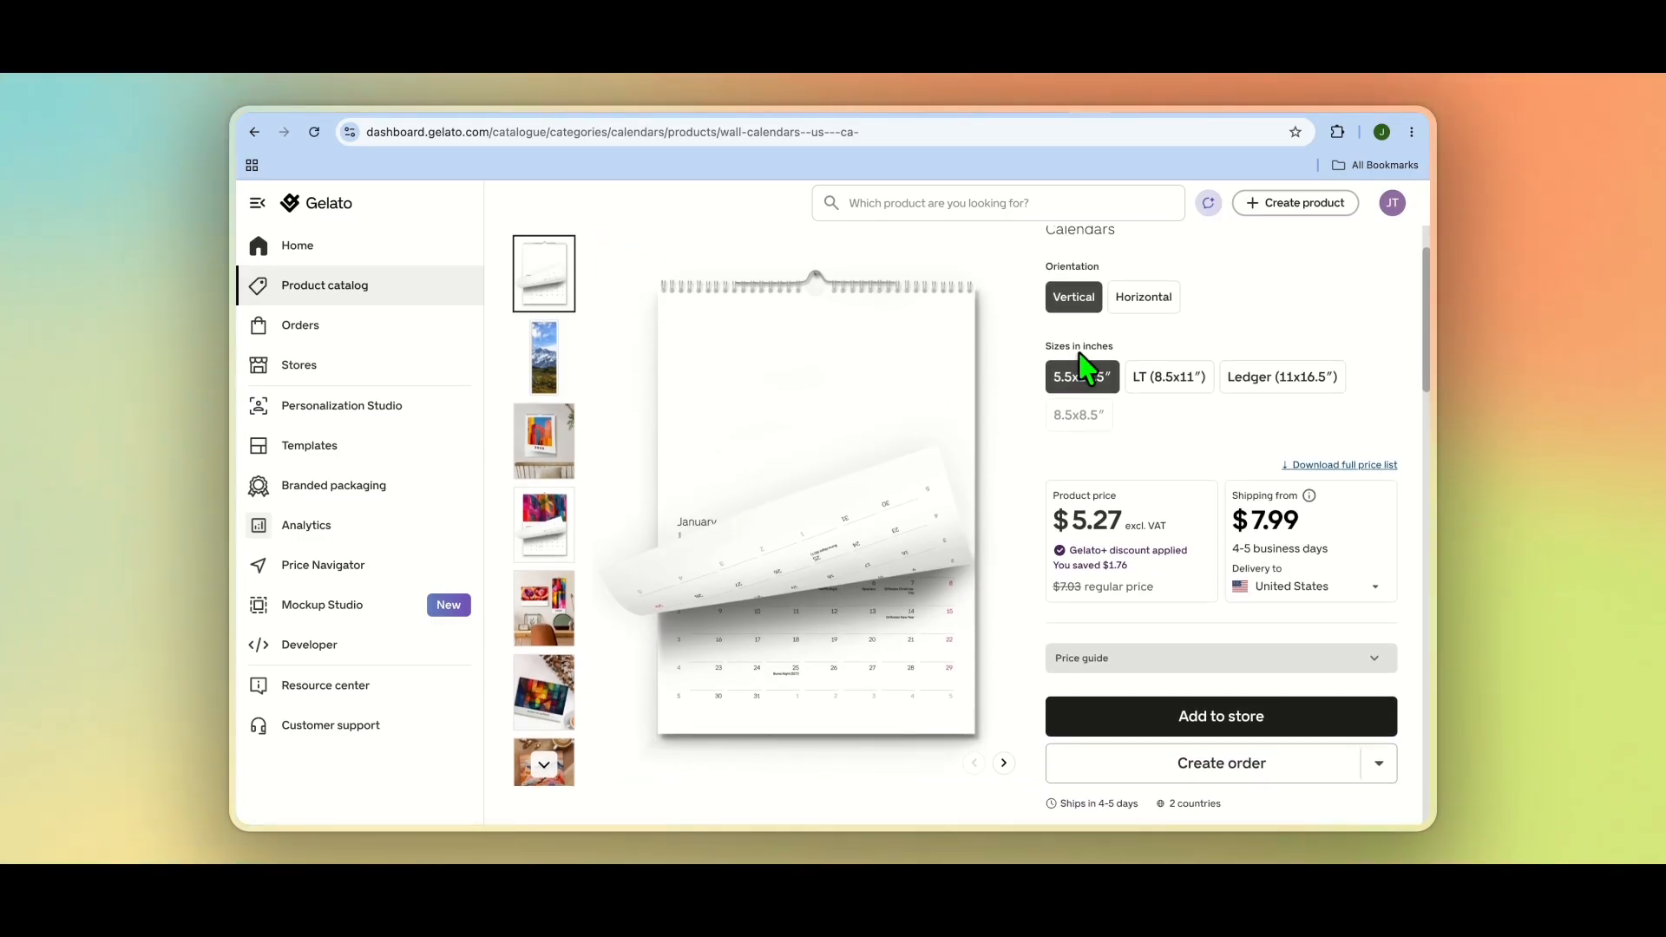
pyautogui.click(1124, 297)
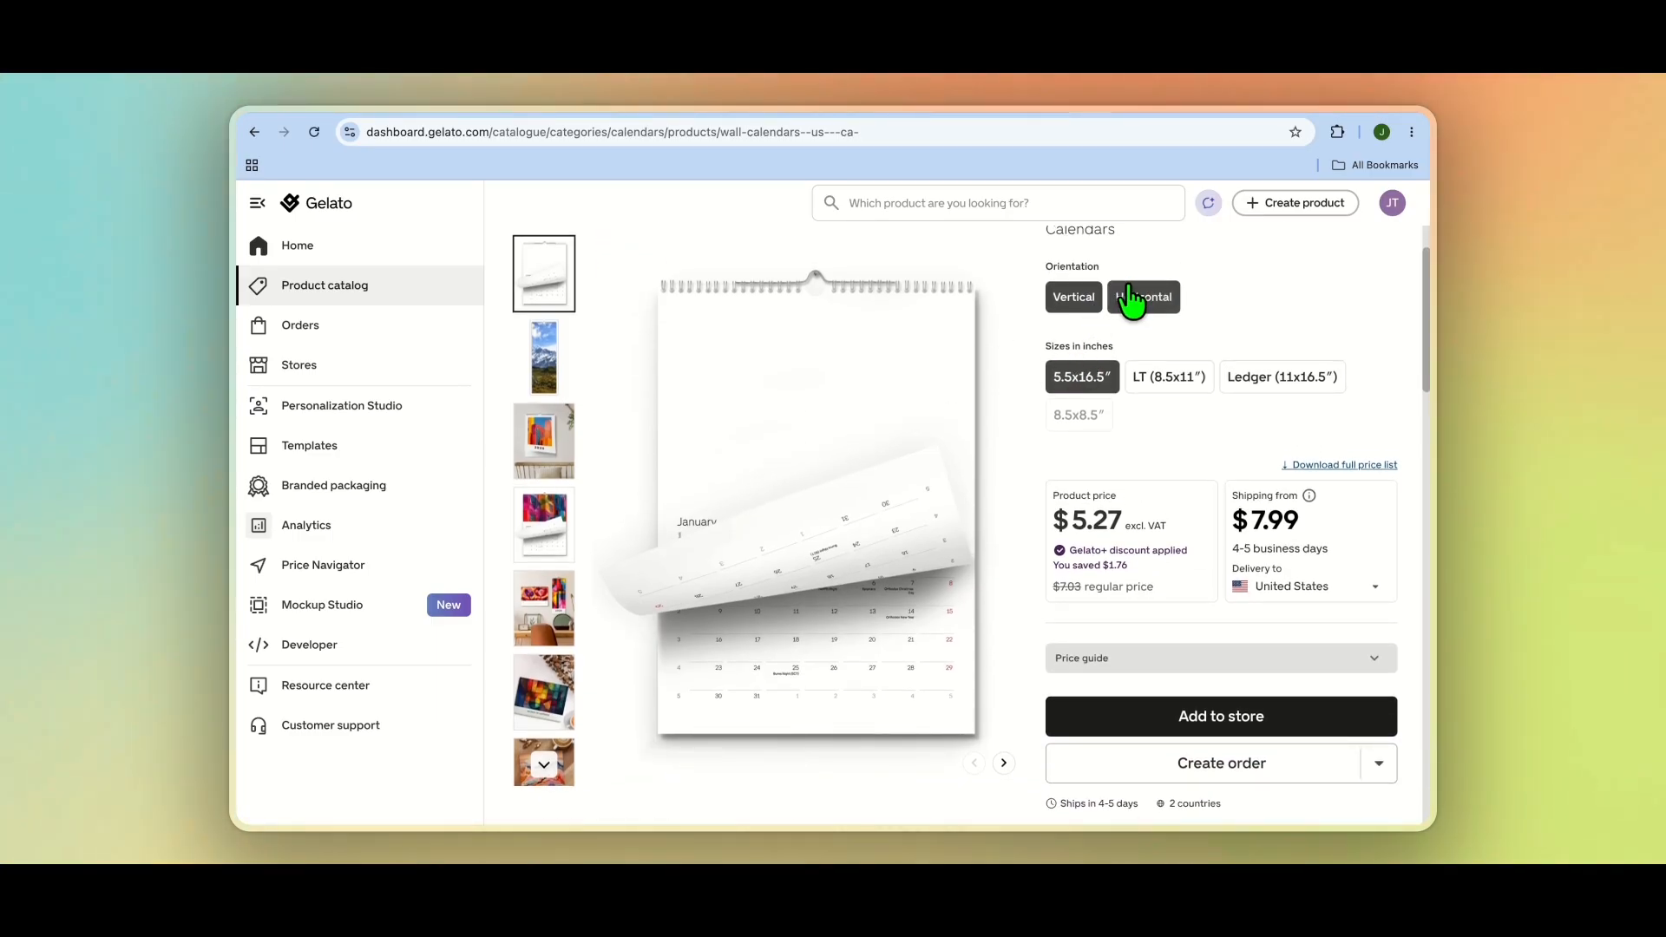
pyautogui.click(1080, 297)
pyautogui.scroll(-2, 1076, 521)
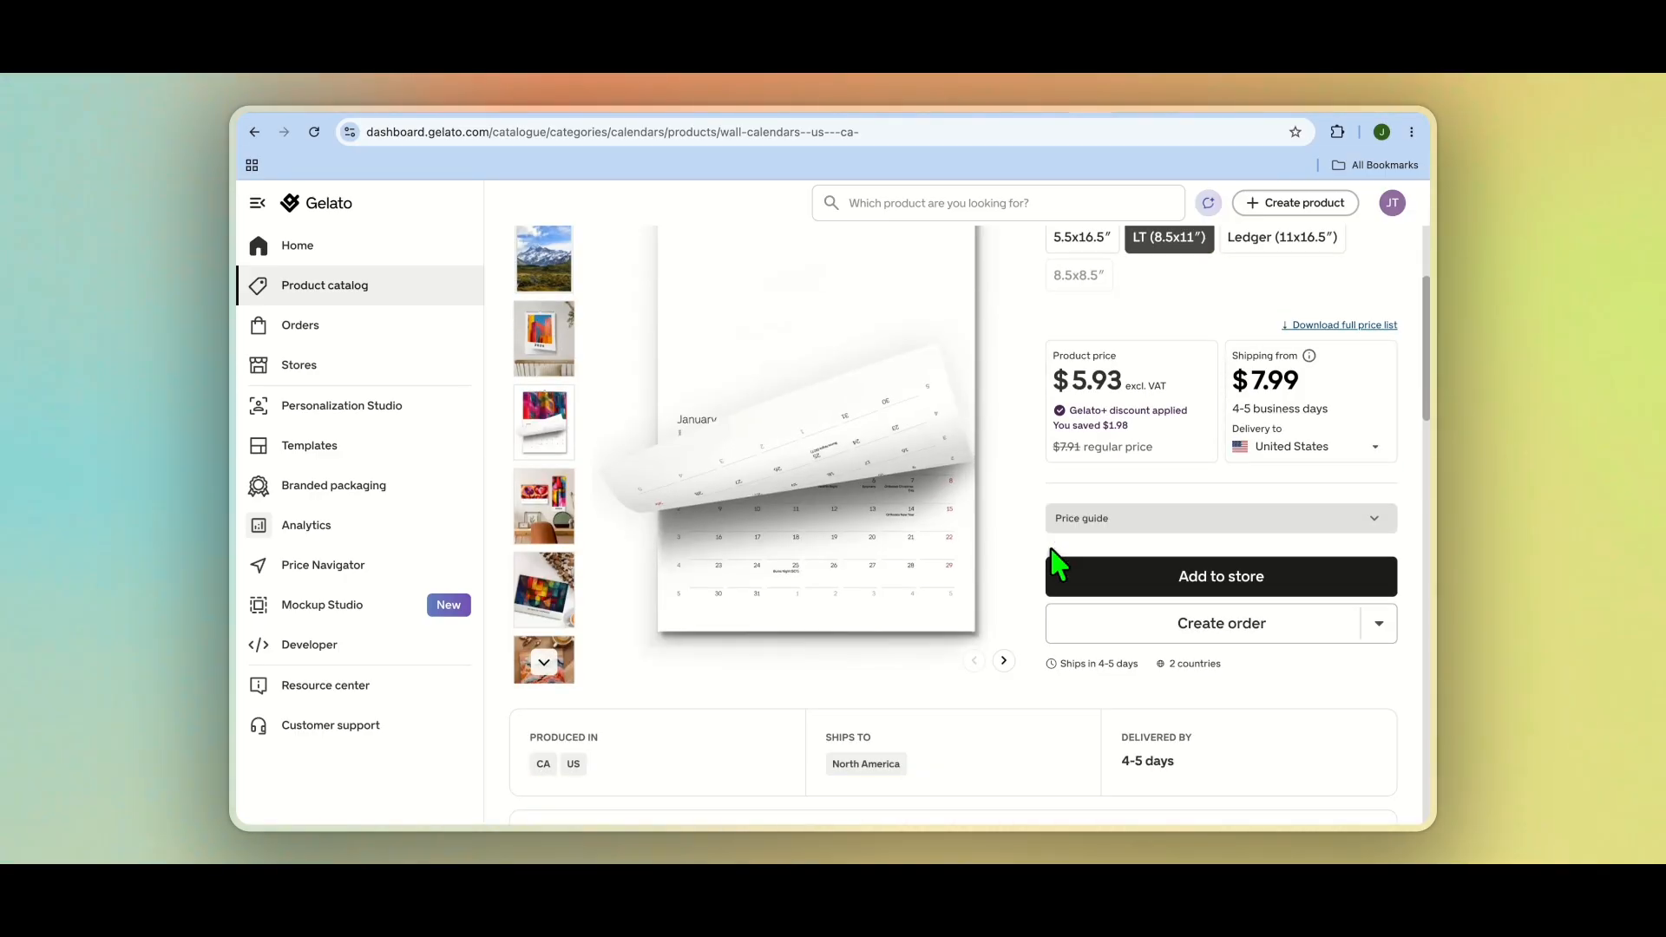
pyautogui.click(1092, 568)
pyautogui.click(789, 587)
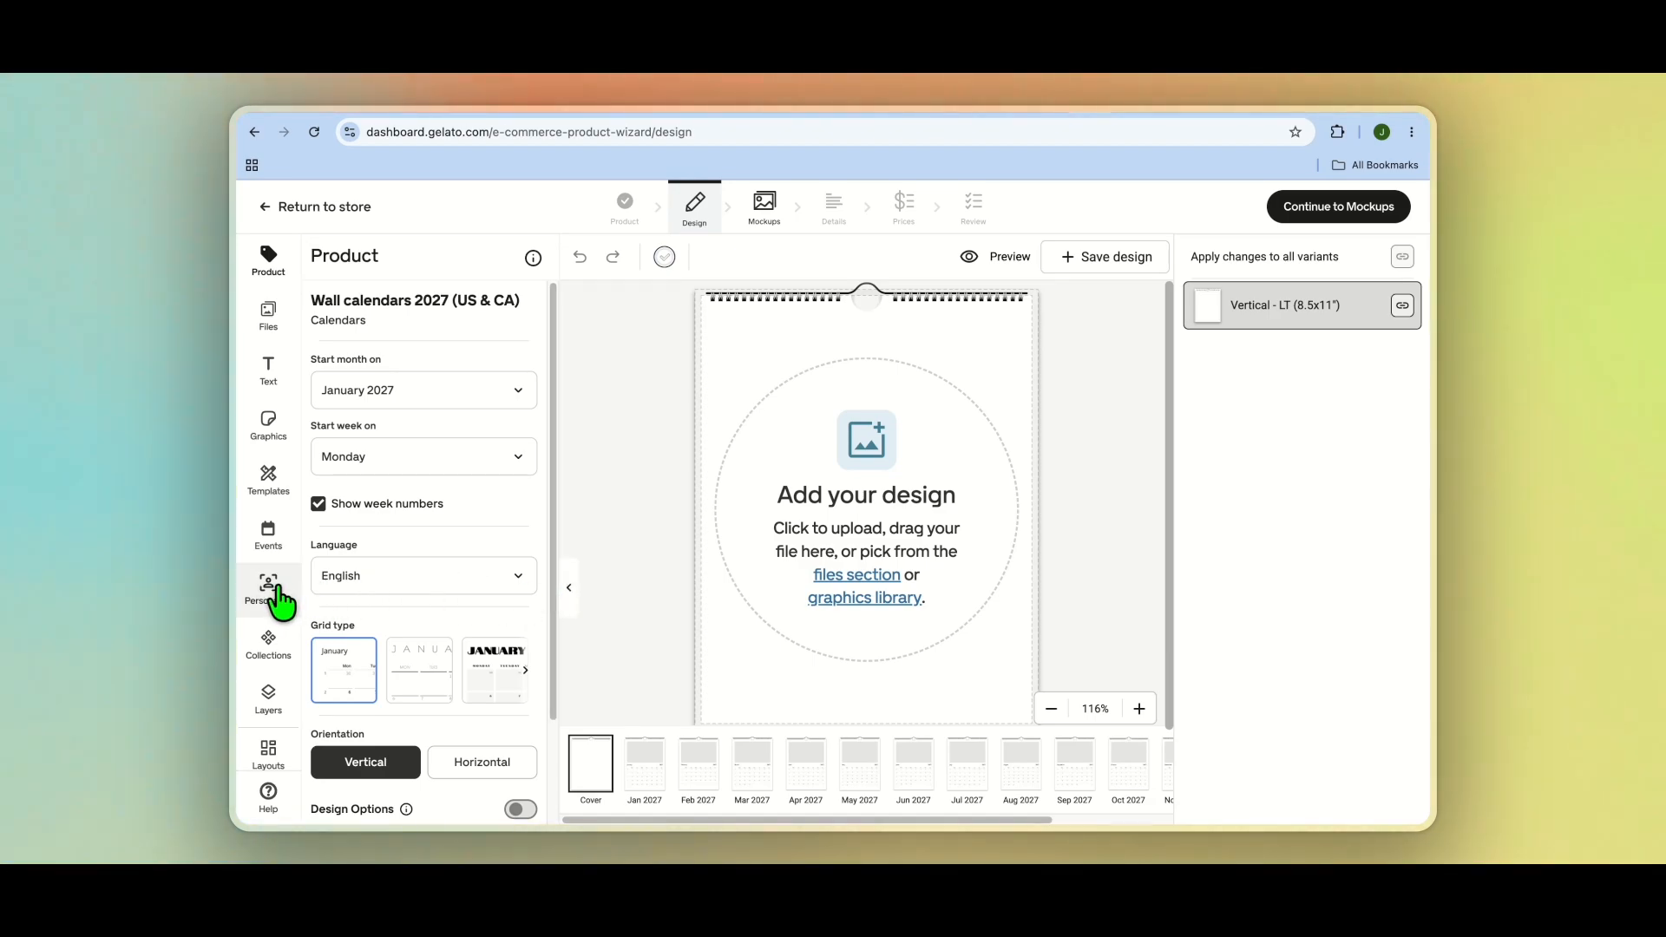
pyautogui.click(508, 392)
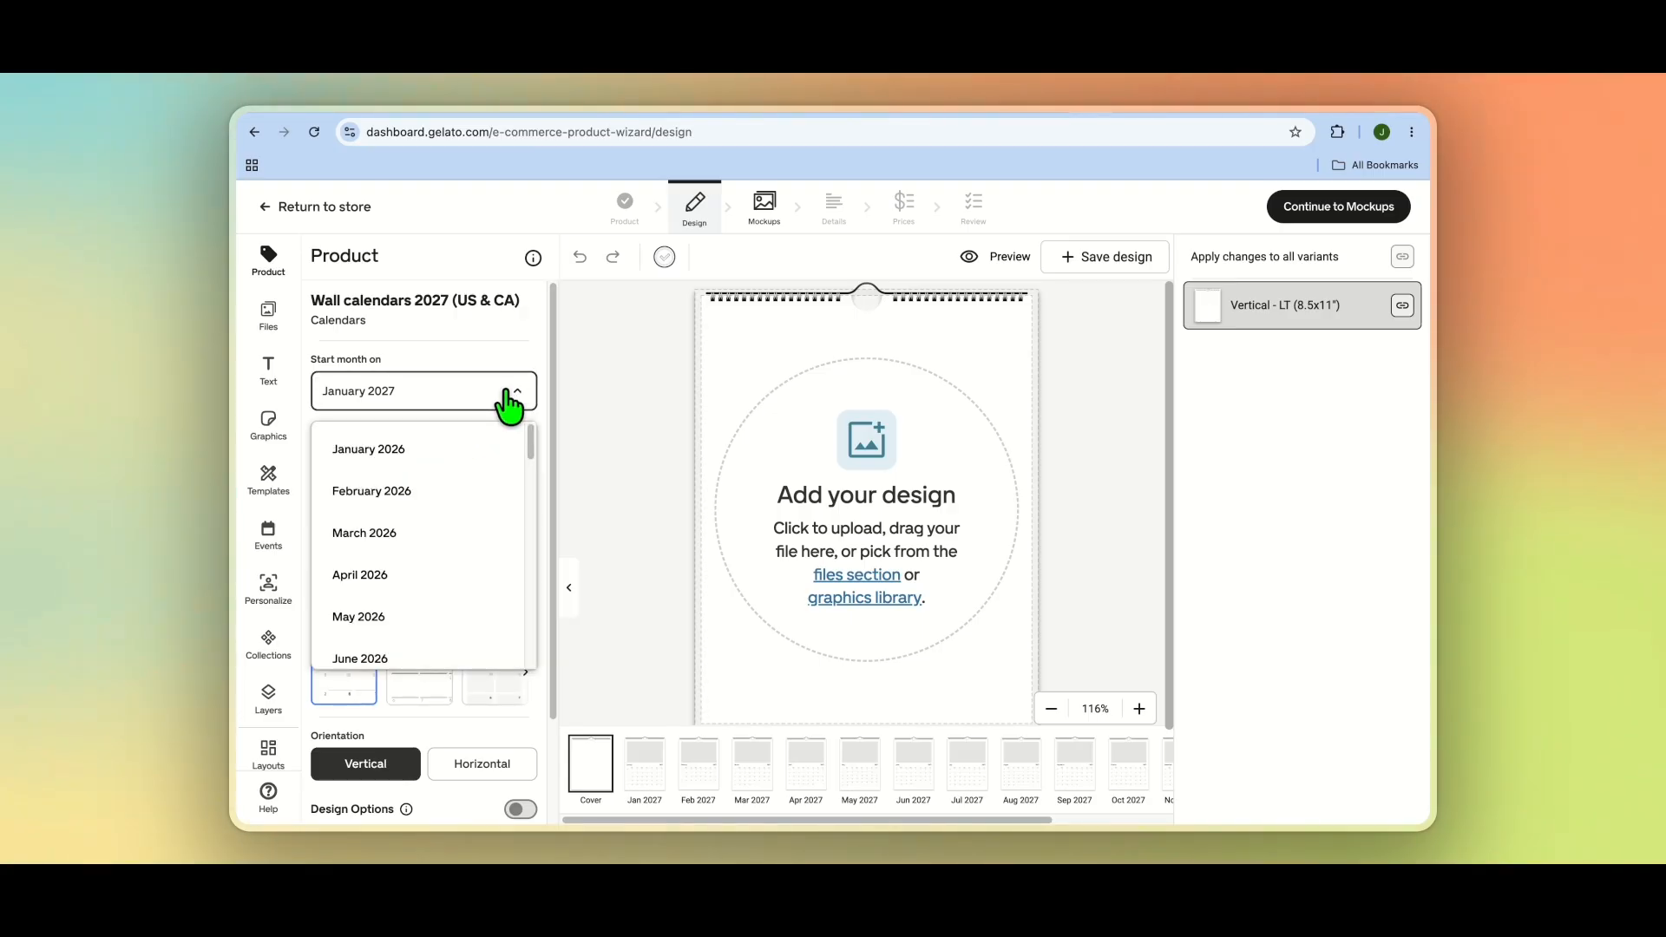
pyautogui.click(507, 395)
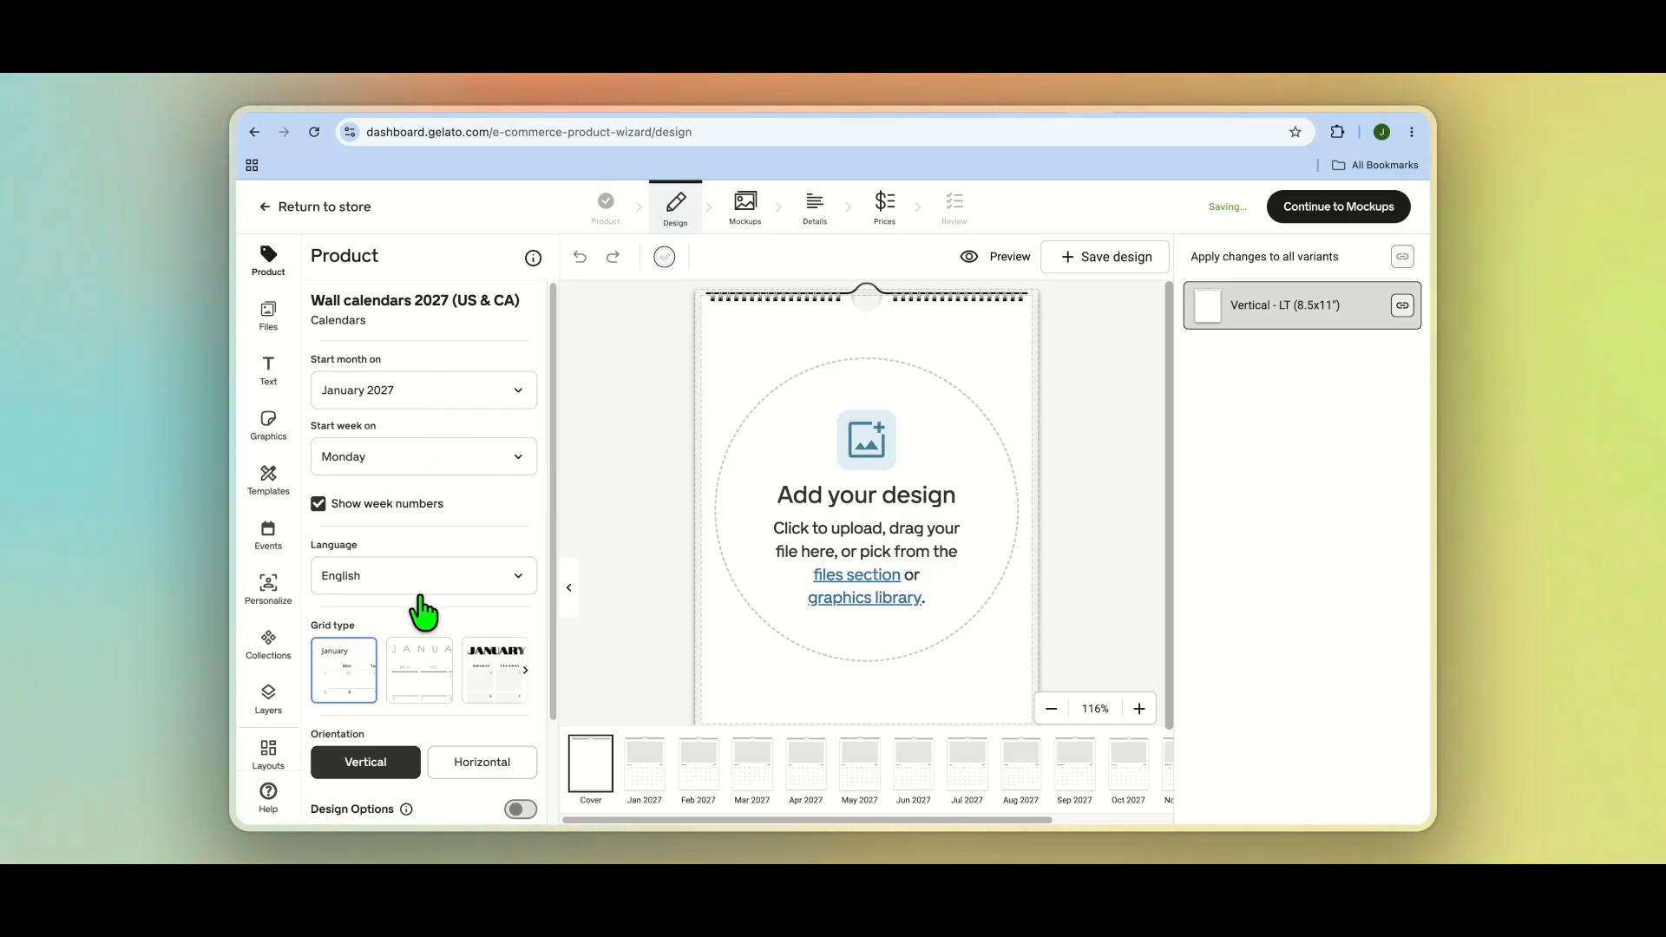
pyautogui.click(453, 597)
pyautogui.click(399, 595)
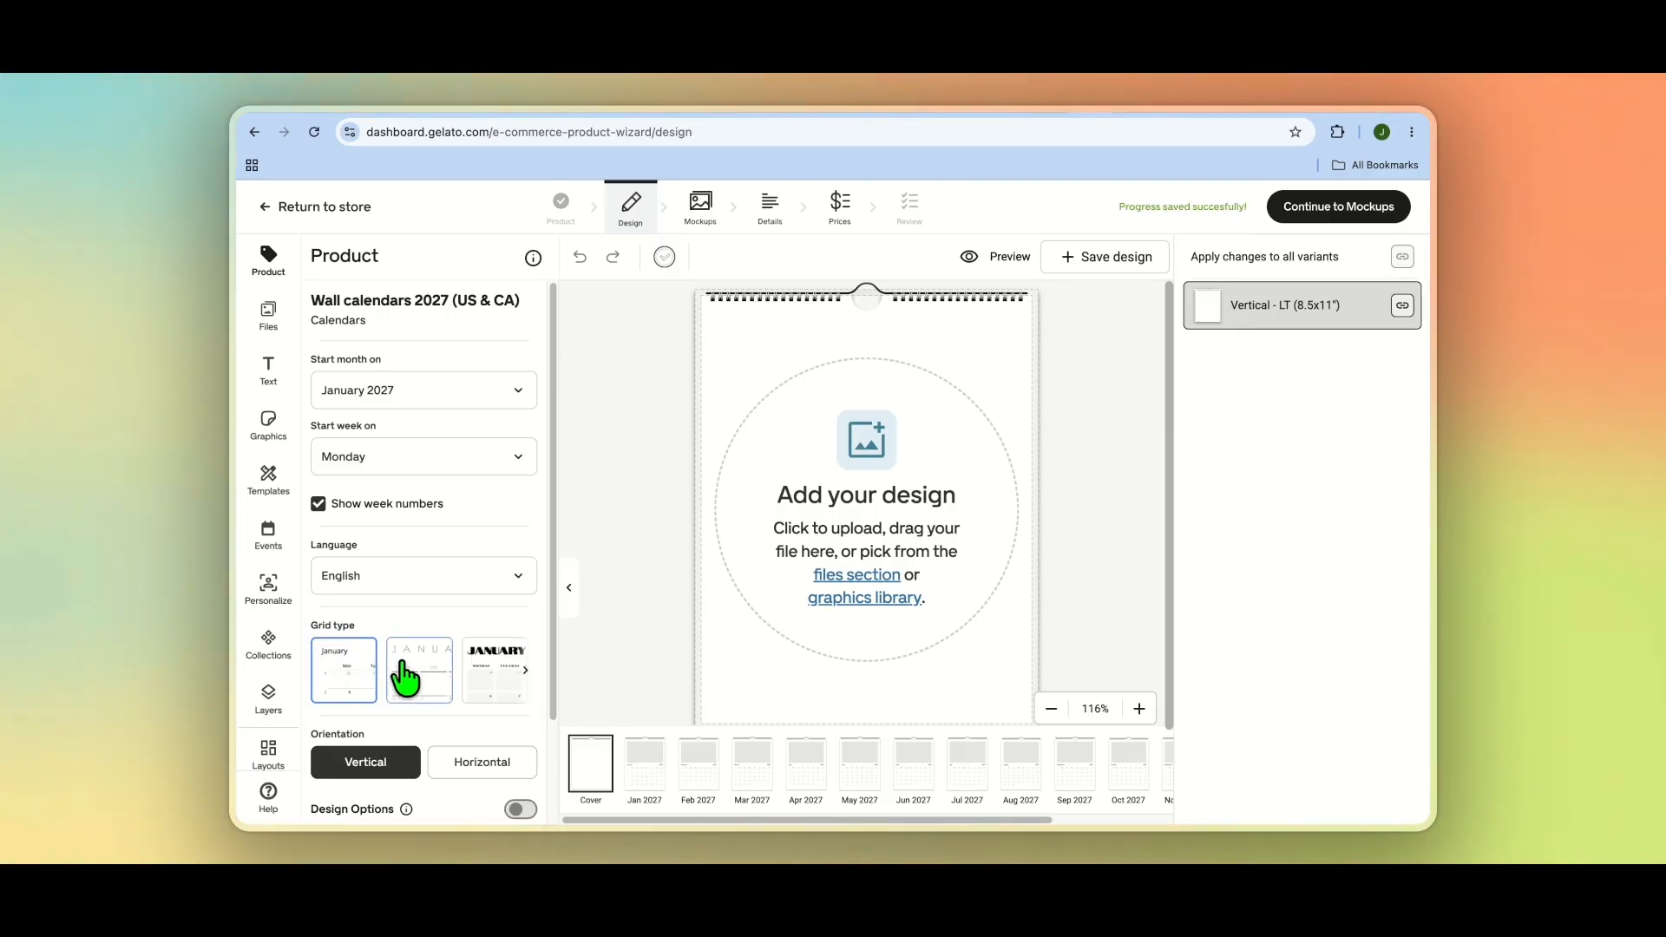
# Step: Add the 5.5x16.5″ and Ledger (11x16.5″) sizes as extra variants of the vertical calendar
pyautogui.scroll(-3, 463, 681)
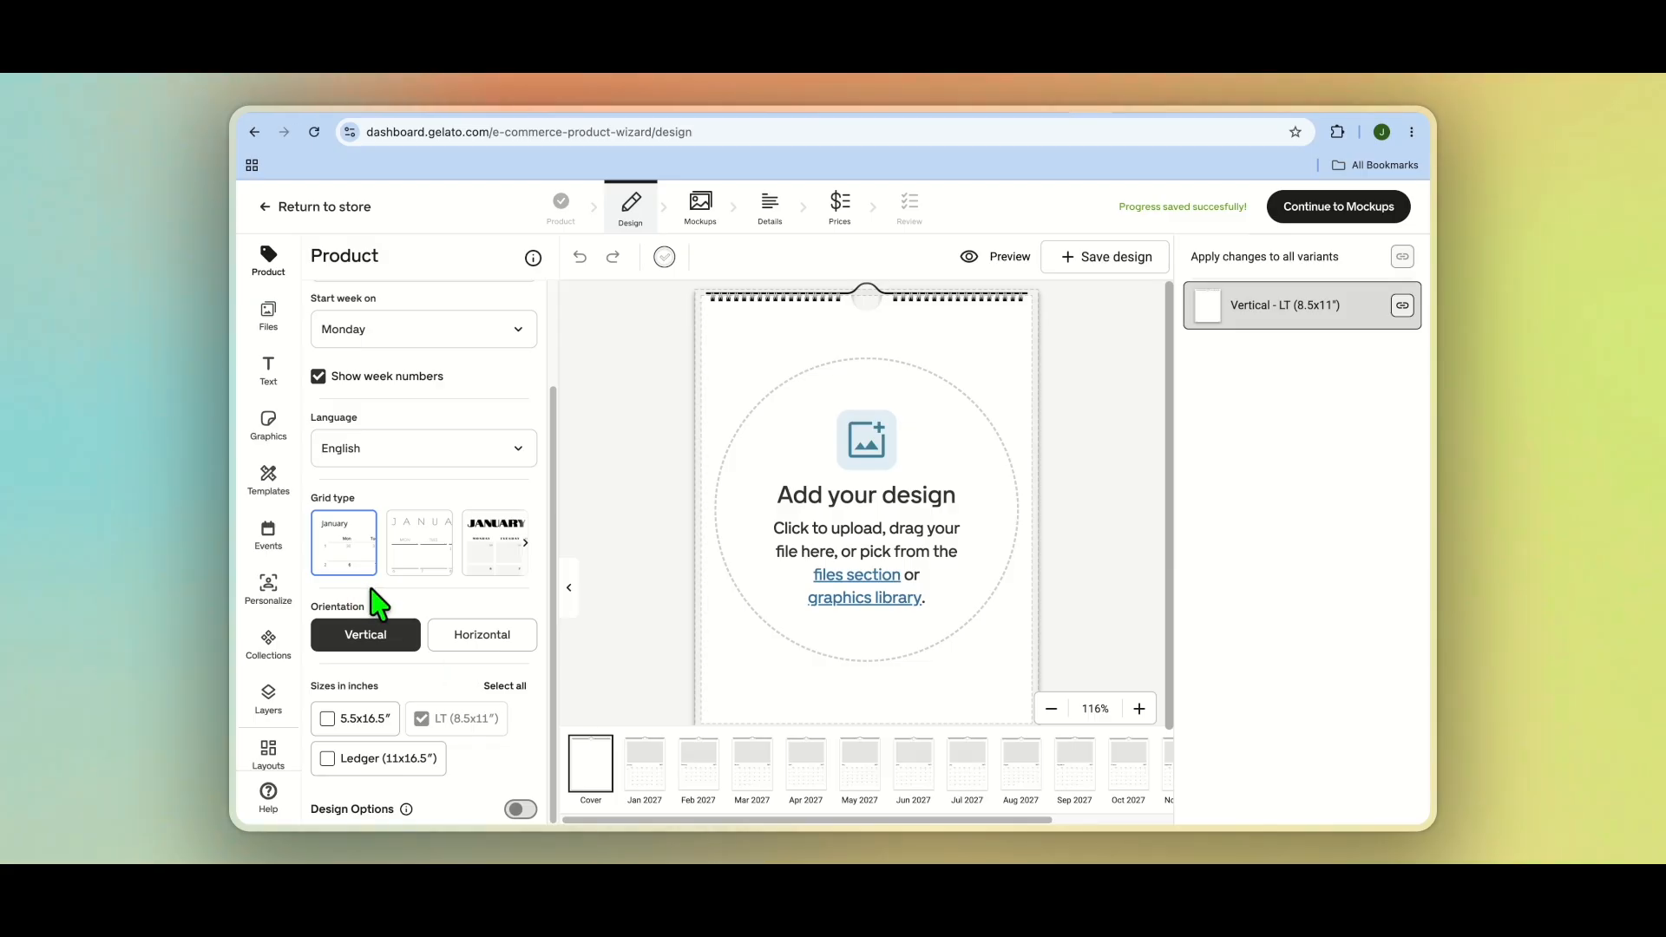
pyautogui.click(329, 720)
pyautogui.click(328, 759)
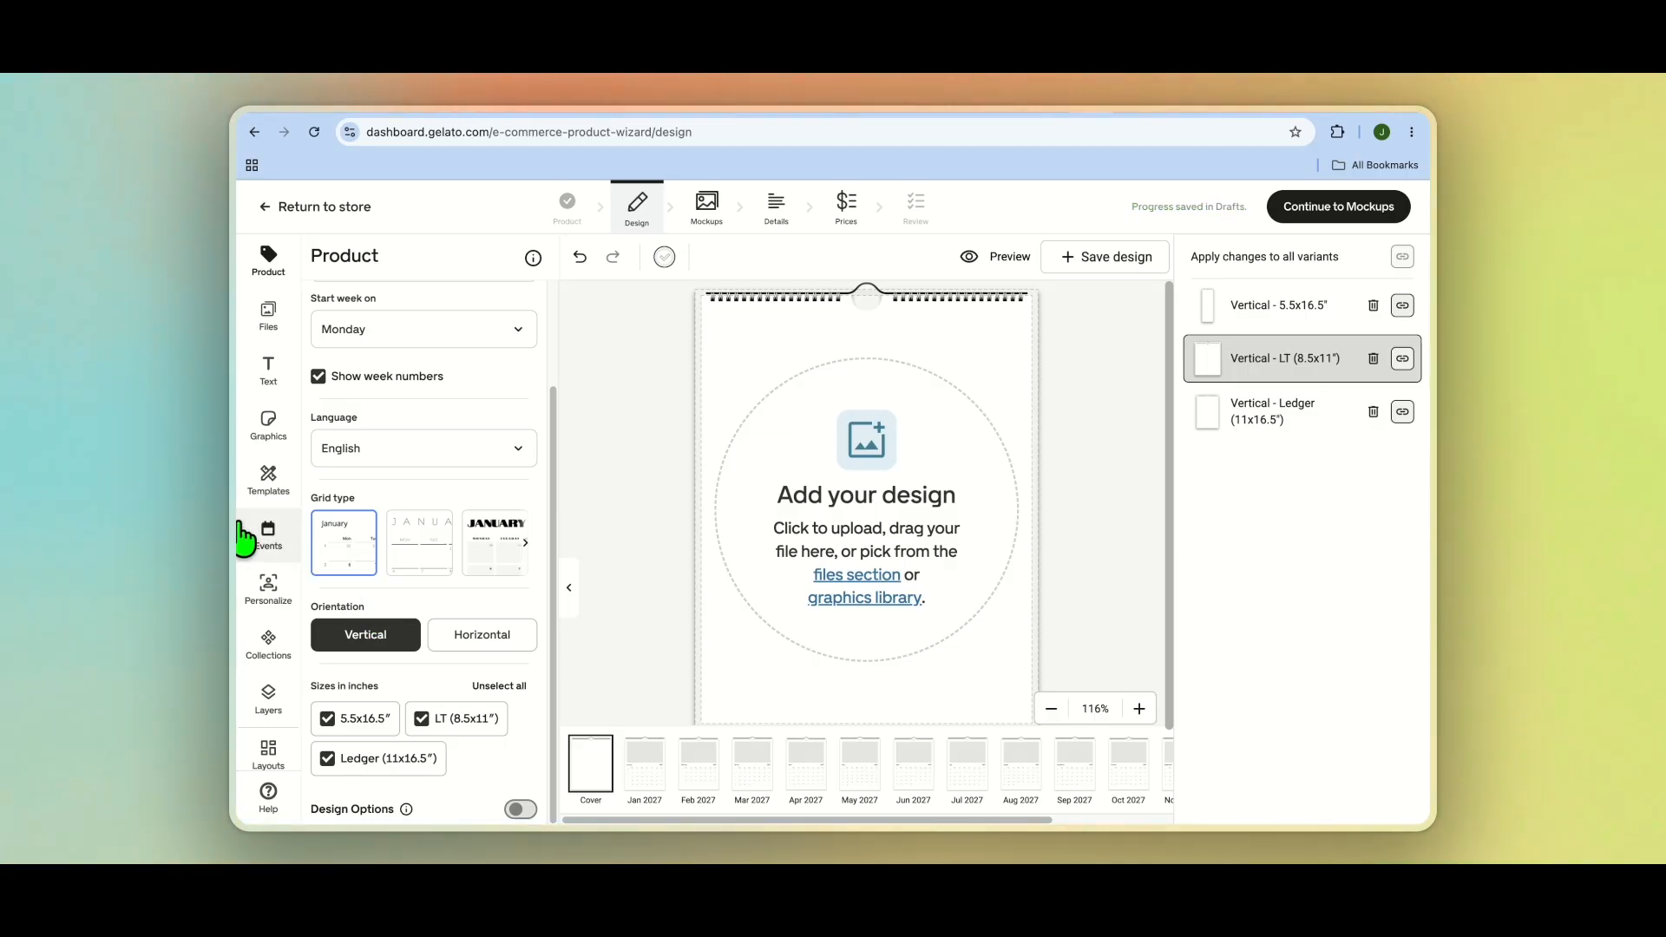
# Step: Show events in the calendar with automatic public holidays by customer country, and allow customers to add their own custom events
pyautogui.click(269, 538)
pyautogui.click(436, 335)
pyautogui.click(357, 336)
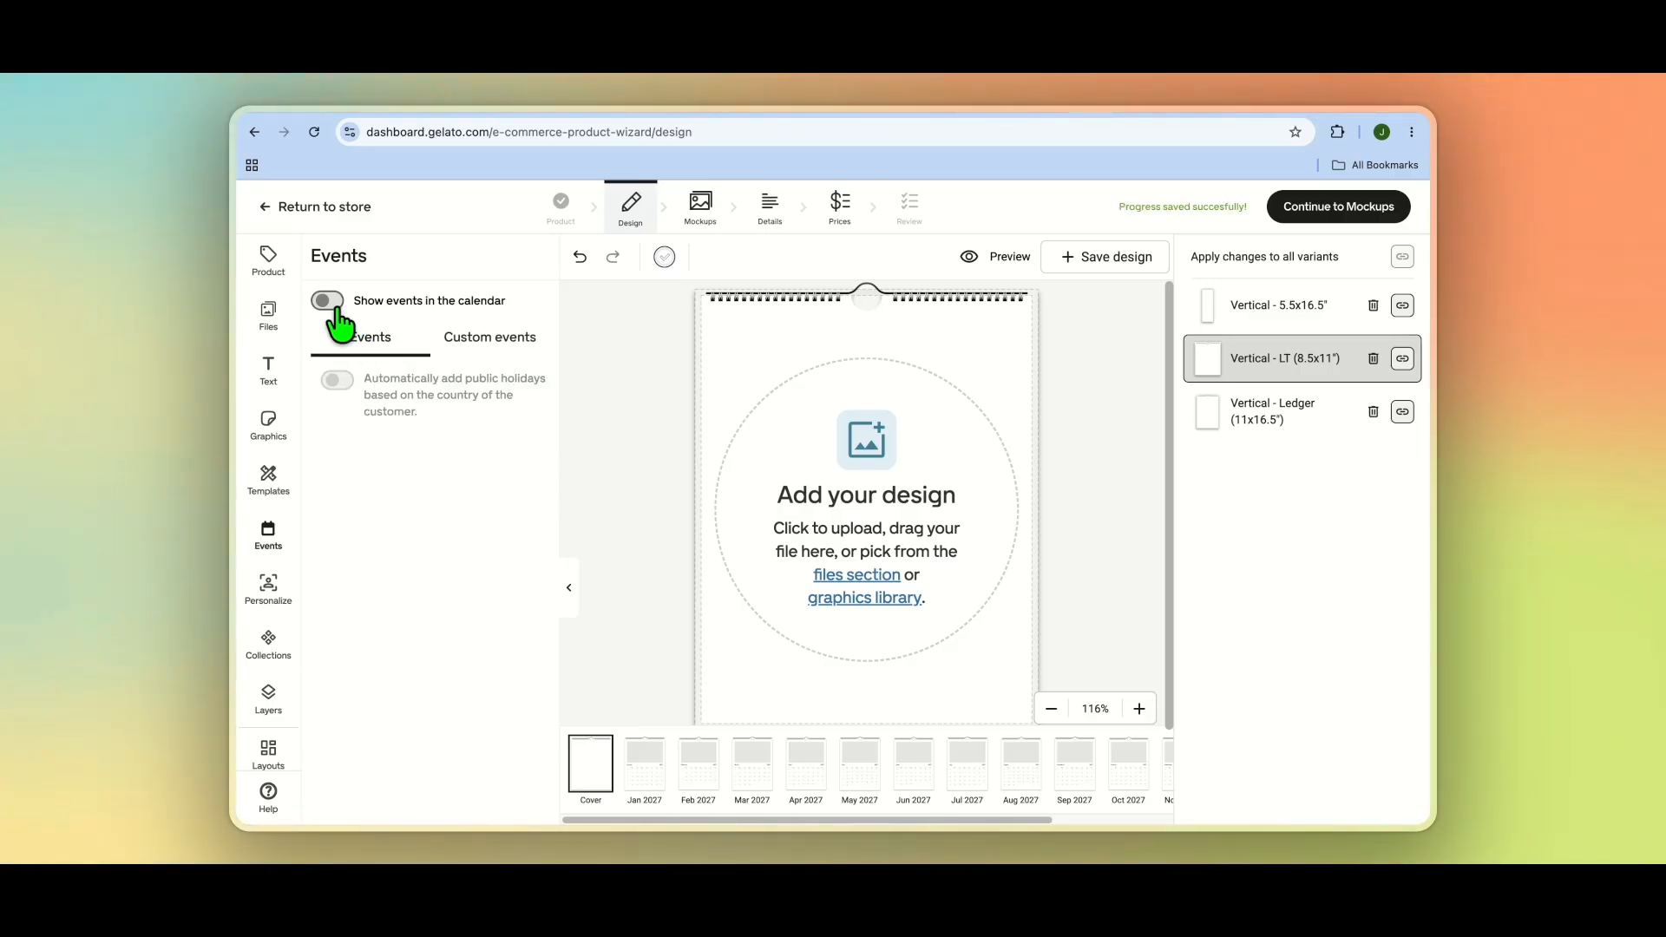
pyautogui.click(330, 301)
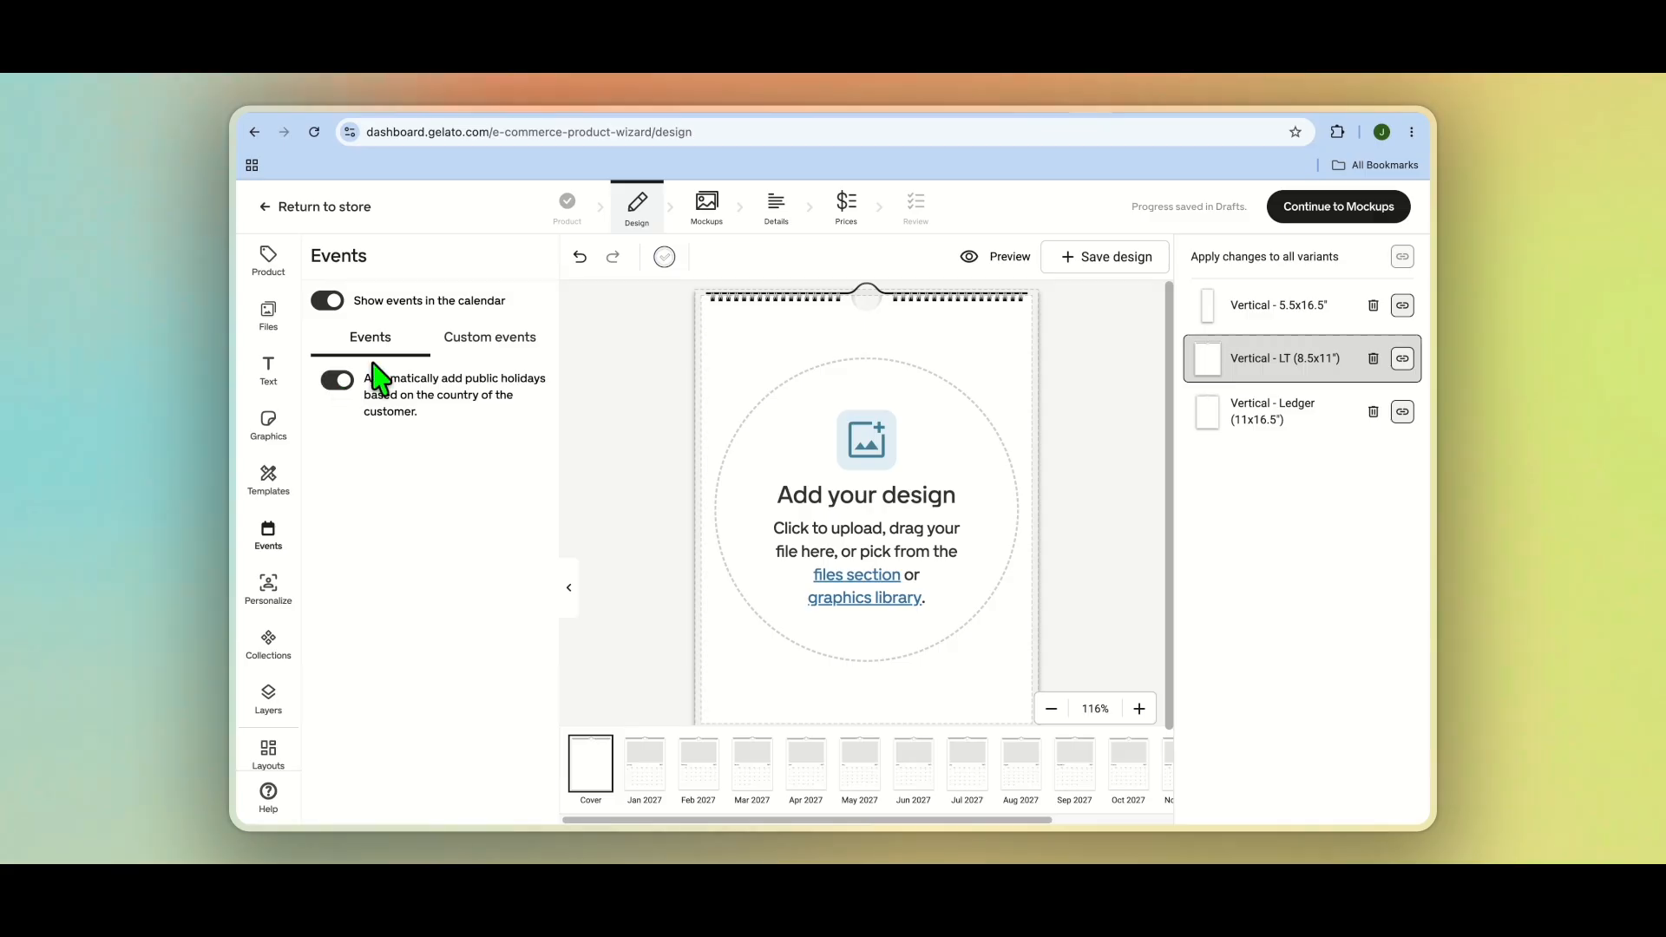
pyautogui.click(478, 356)
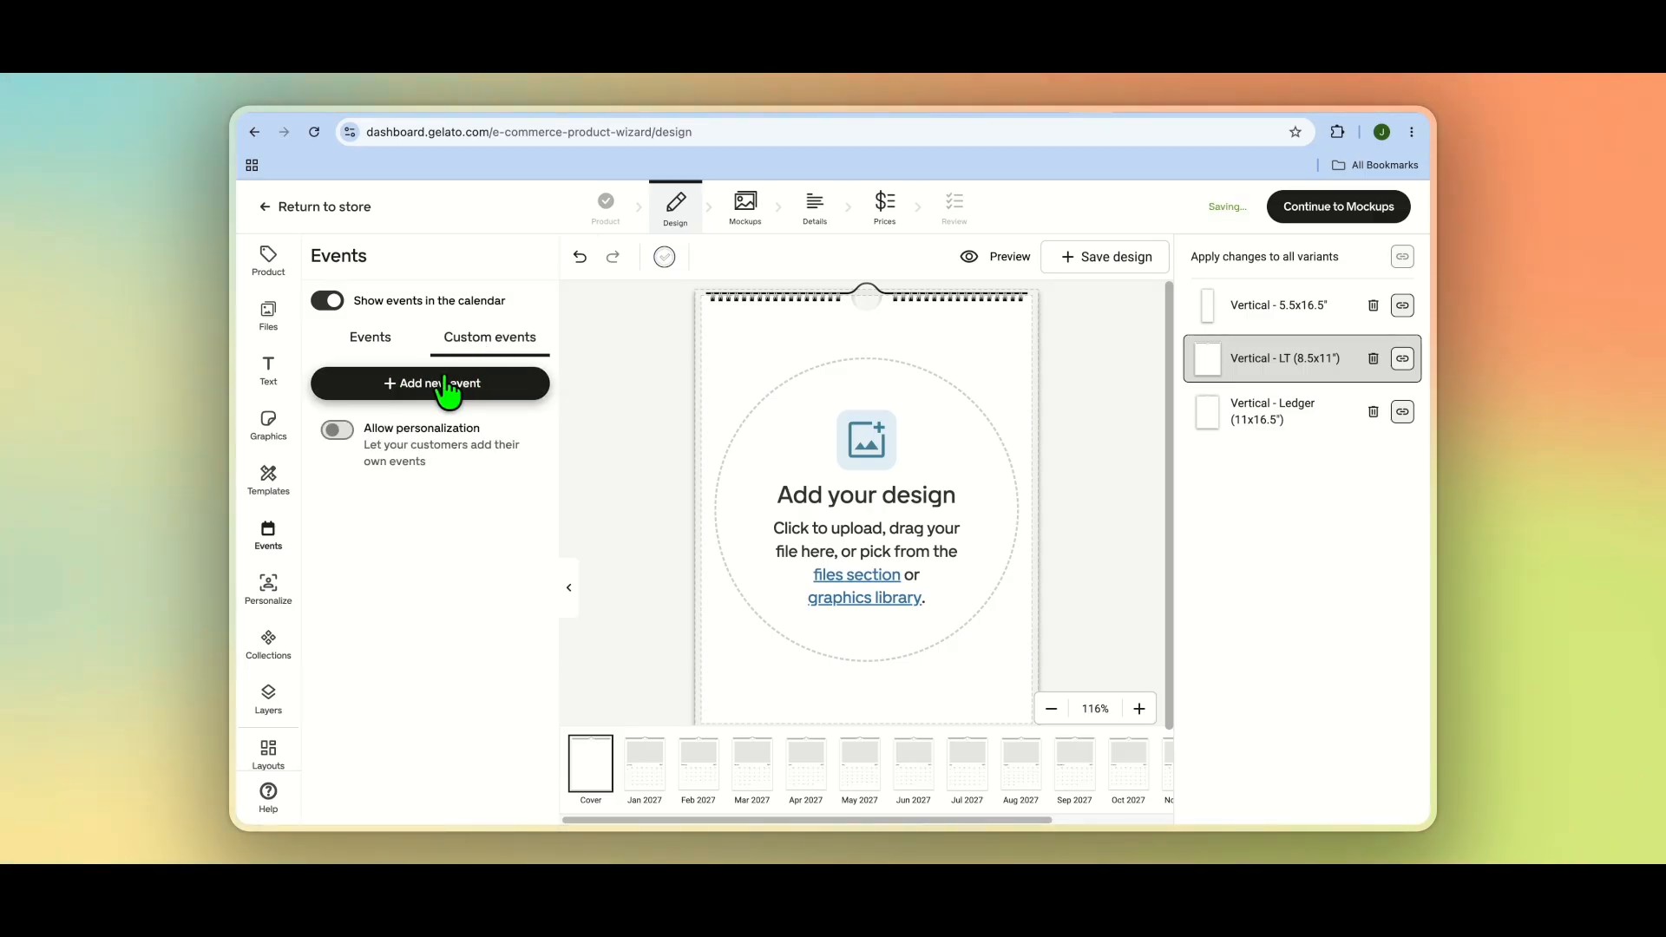
pyautogui.click(342, 431)
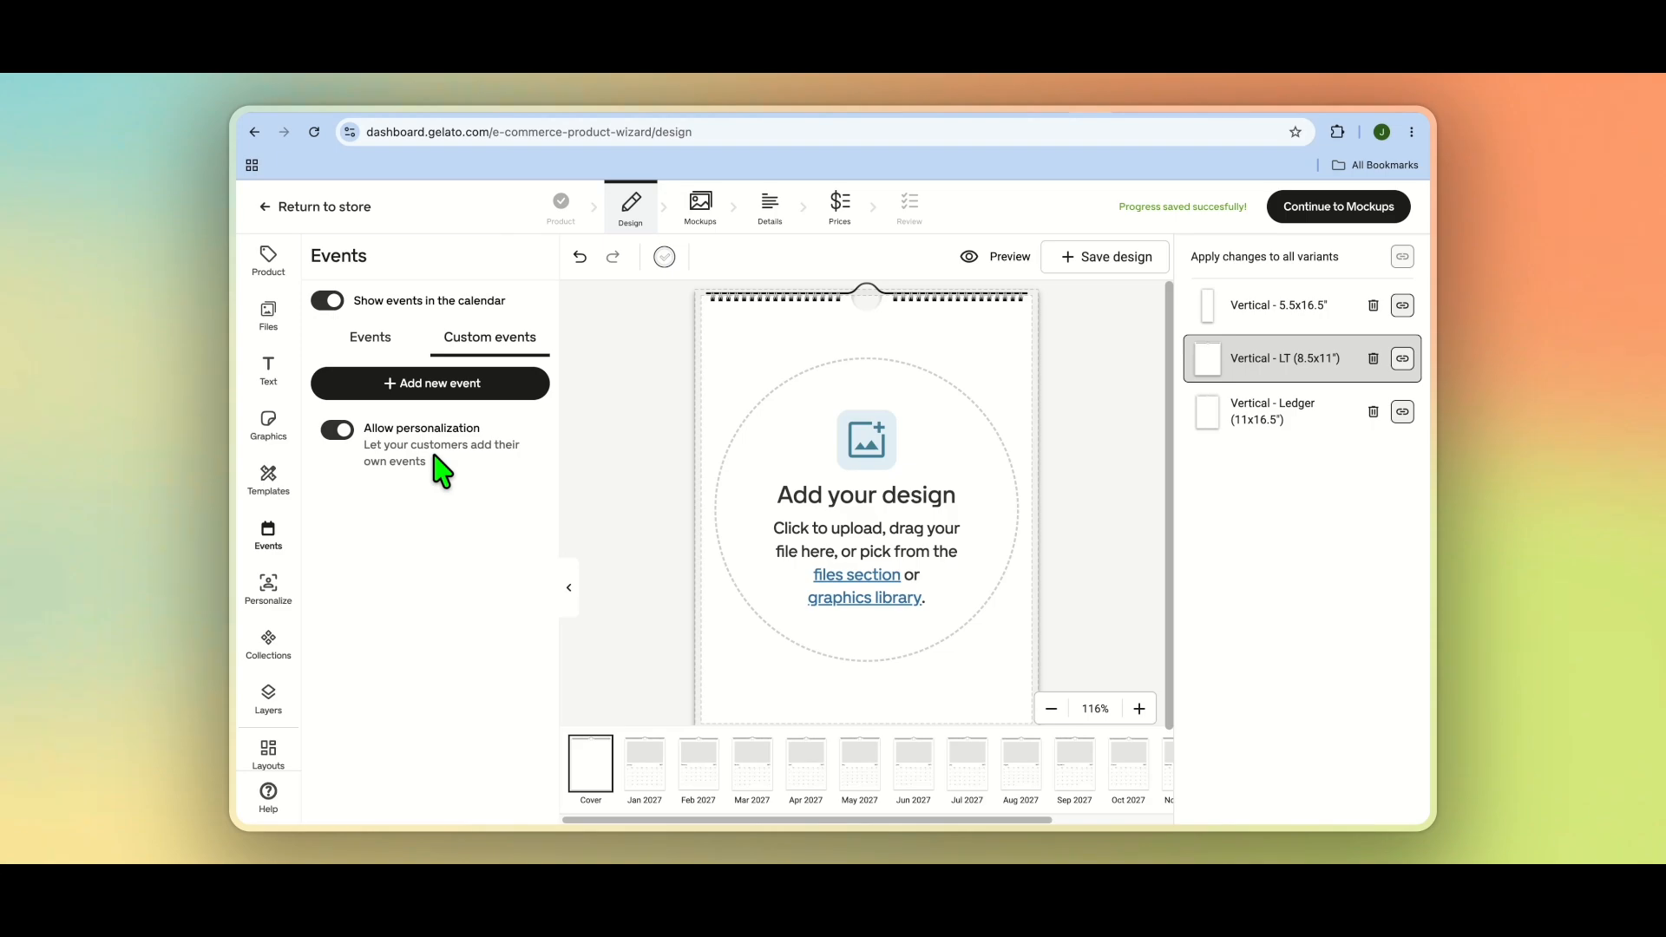
pyautogui.click(269, 587)
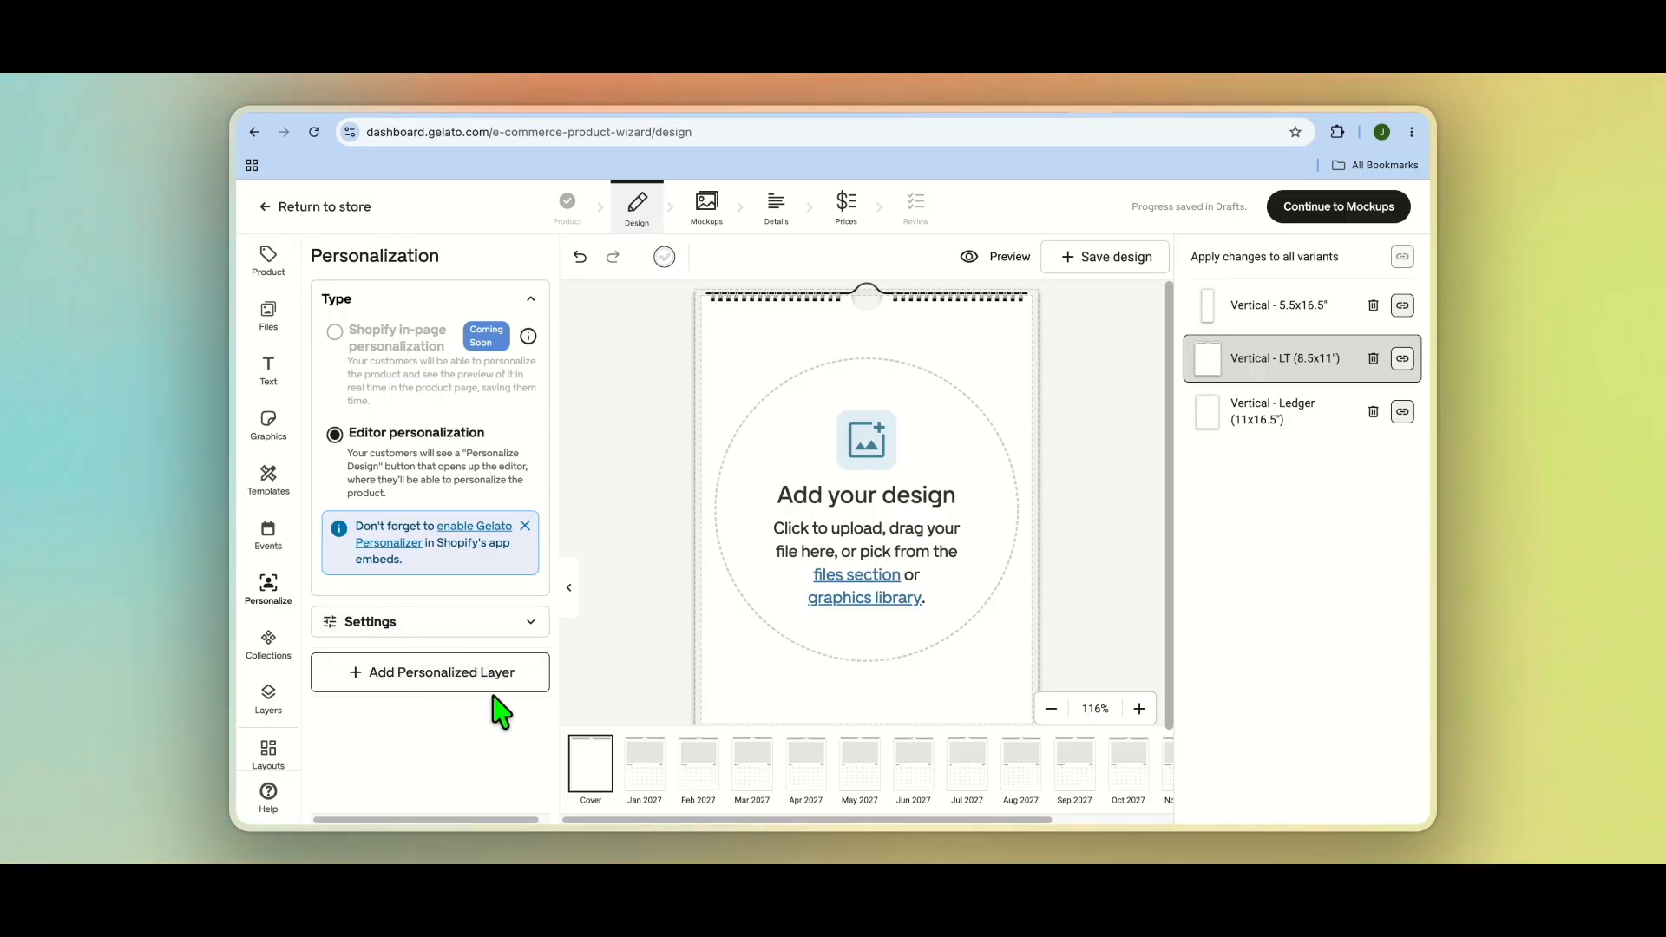
pyautogui.click(392, 680)
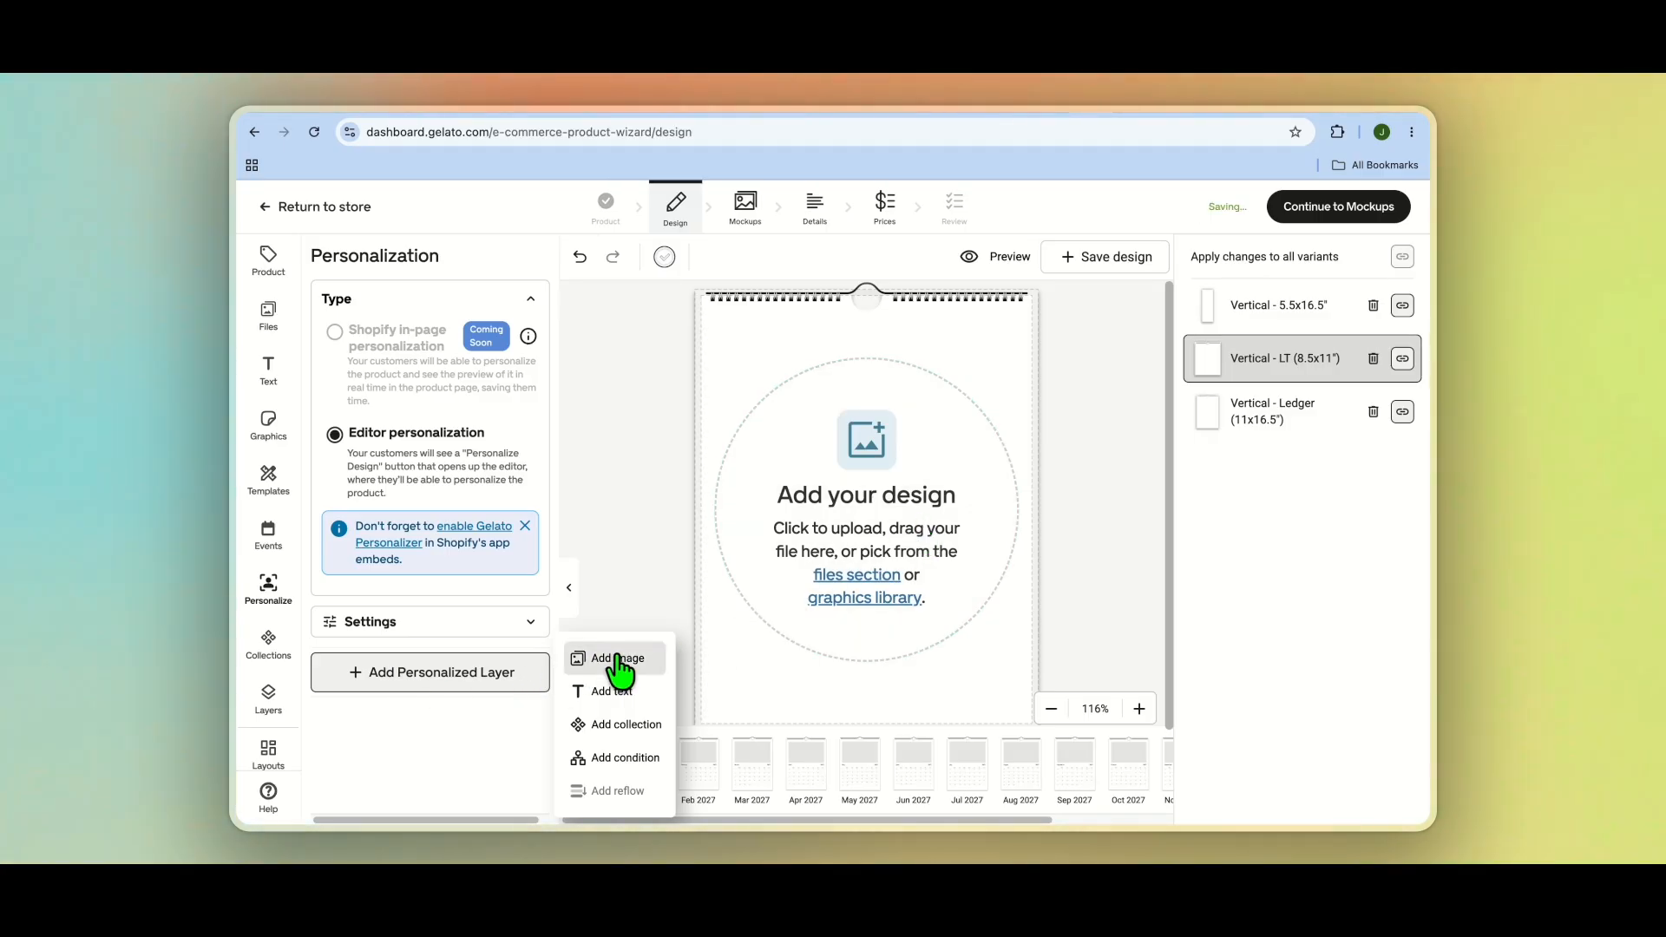
pyautogui.click(618, 663)
pyautogui.click(1163, 311)
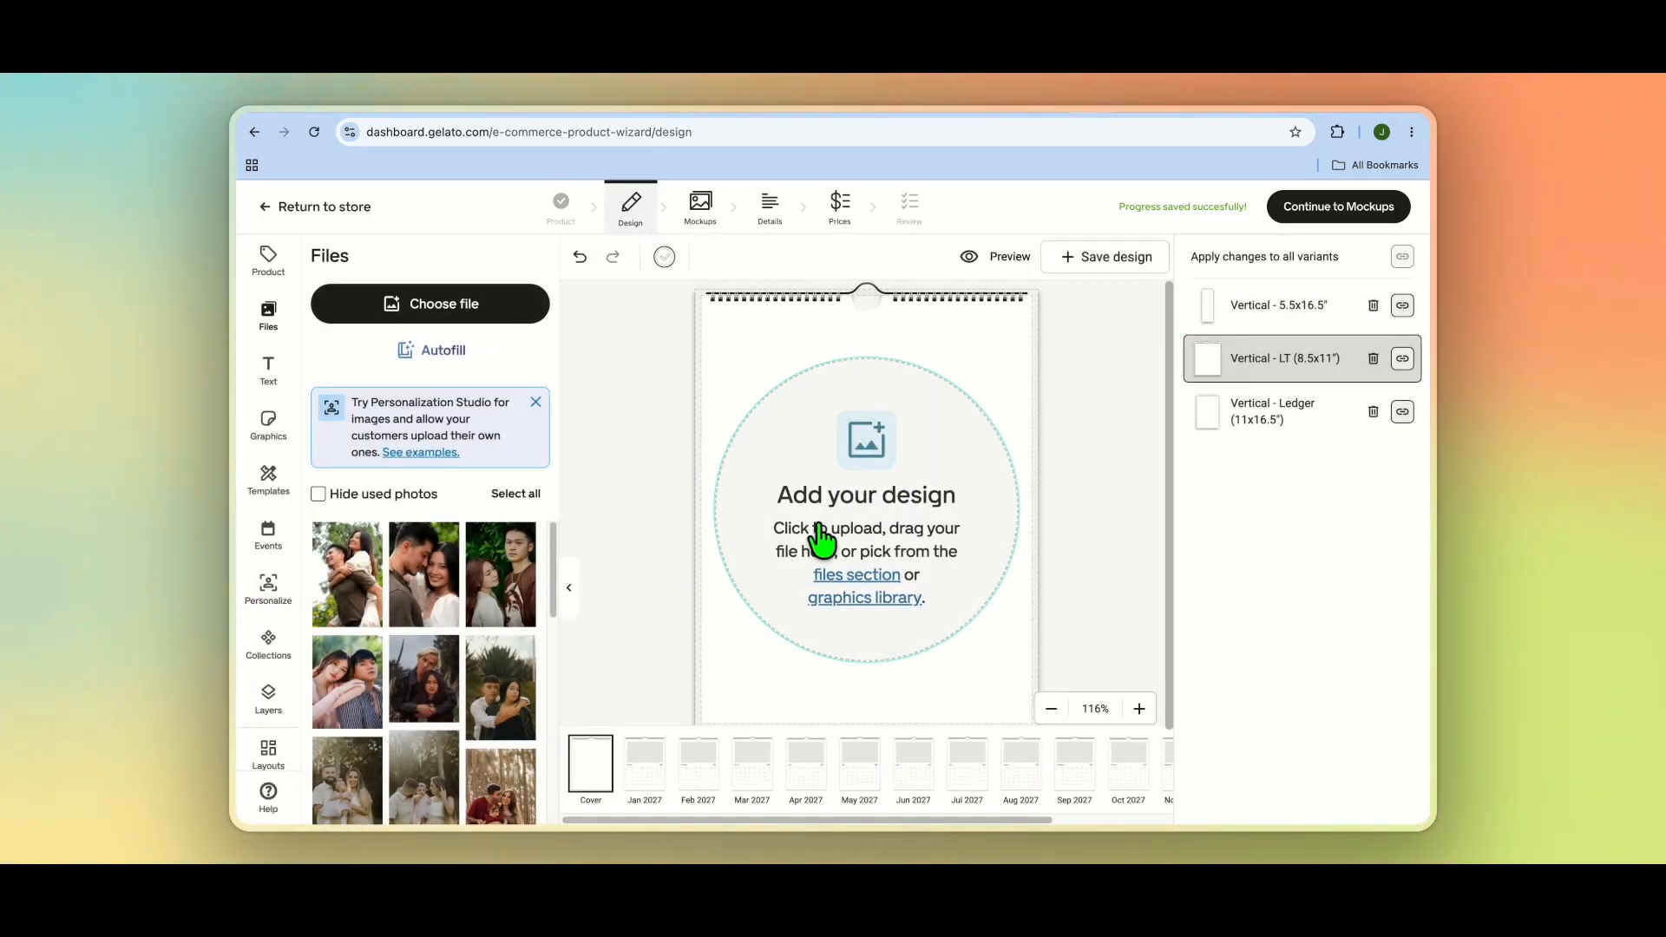
# Step: Add the photo of the embracing couple in front of the spiky plant to the calendar cover
pyautogui.moveTo(359, 623)
pyautogui.click(499, 686)
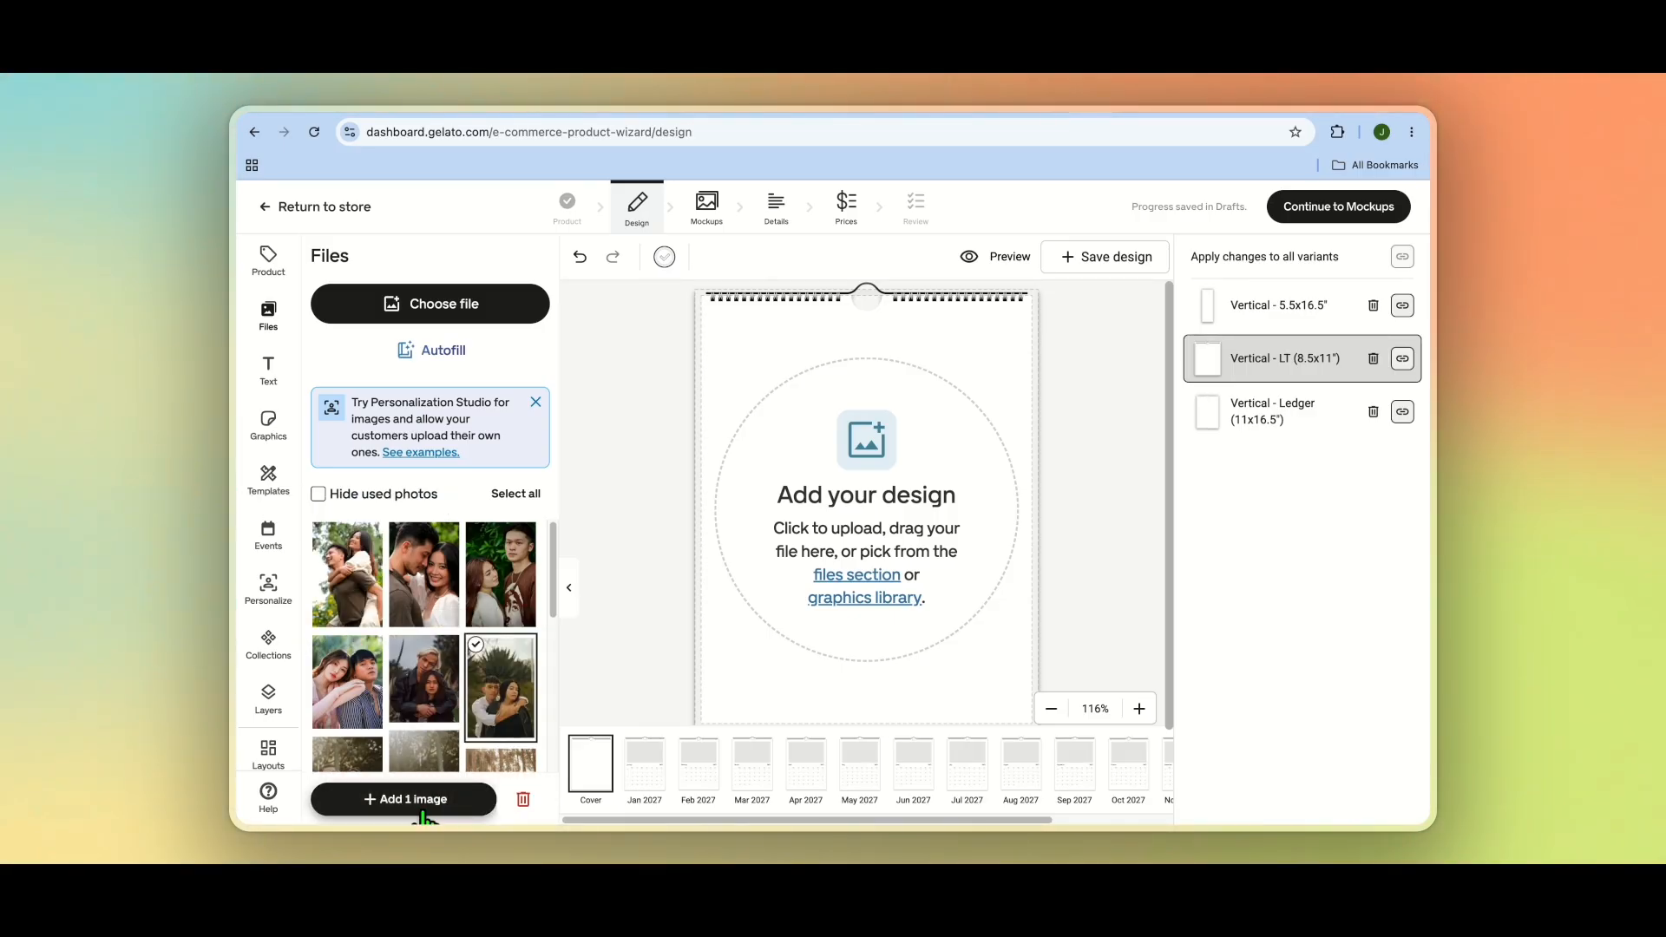
pyautogui.click(423, 811)
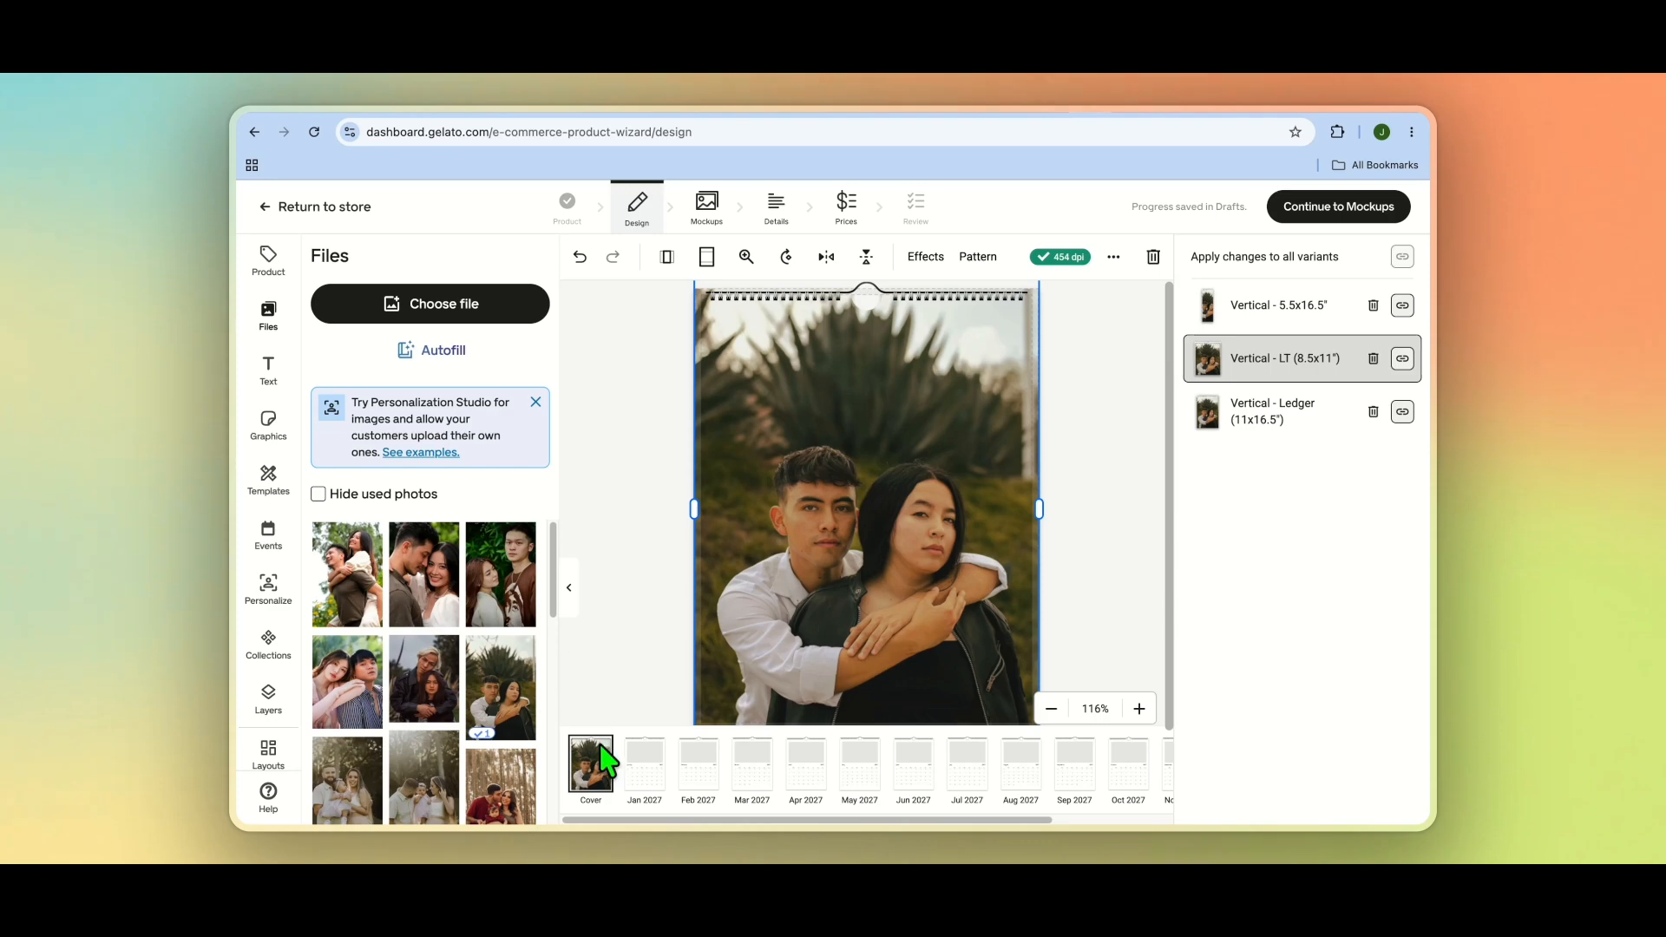
# Step: Place the photo of the couple in dark jackets on the January 2027 page and extend its frame slightly upward toward the binding
pyautogui.click(642, 776)
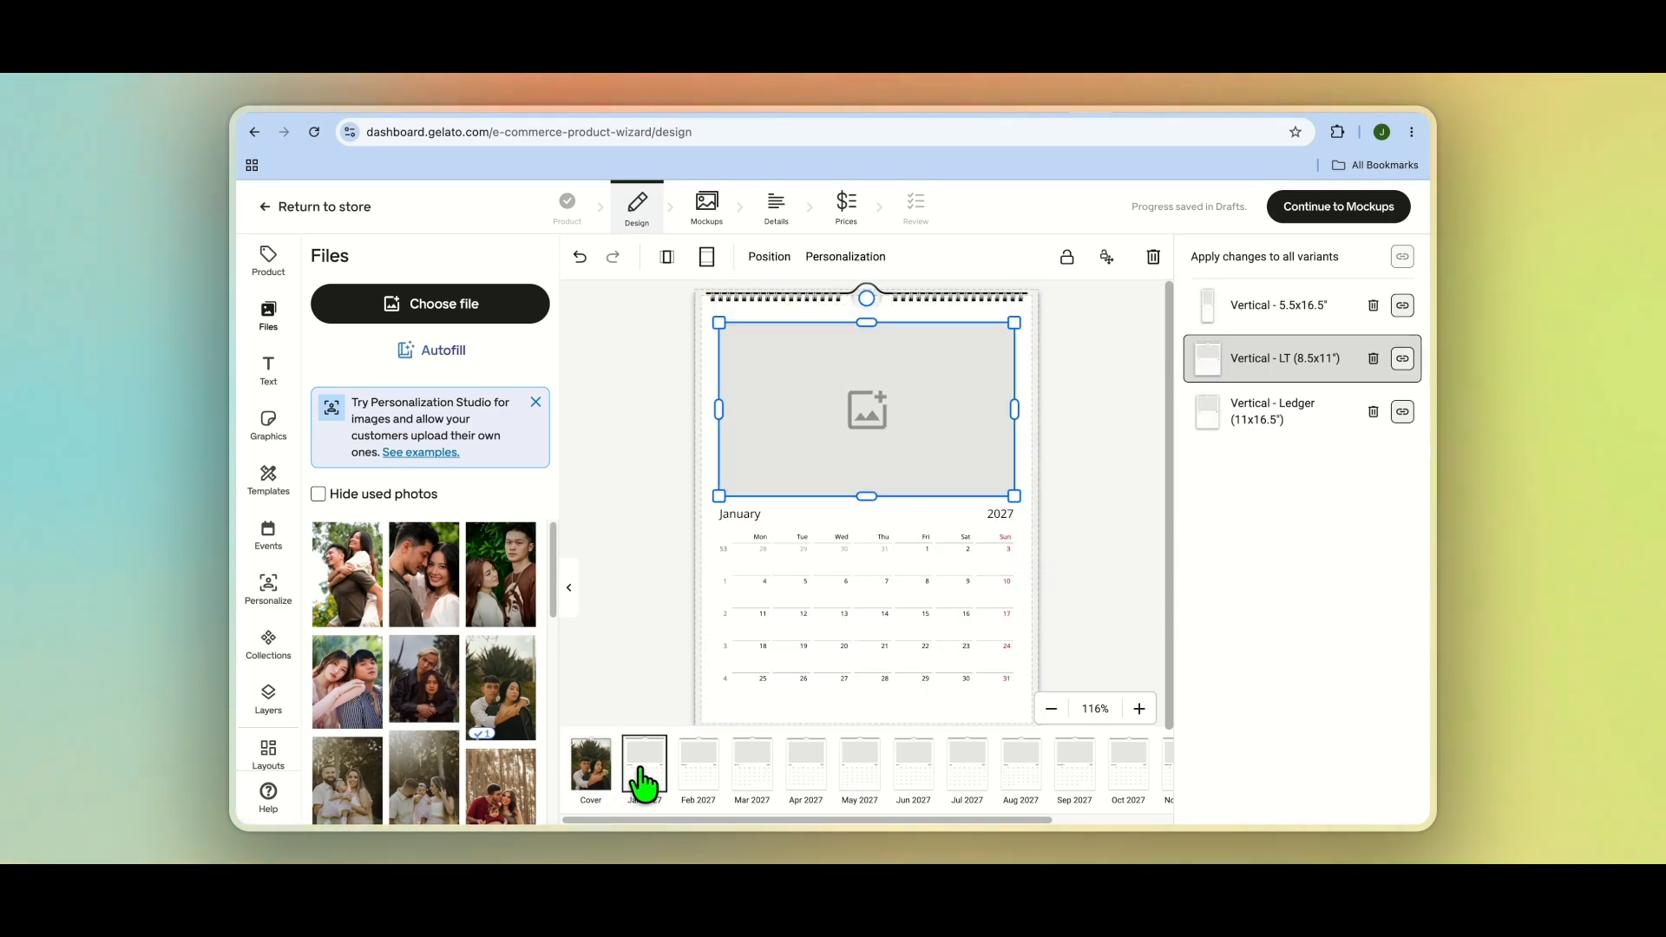
pyautogui.click(425, 692)
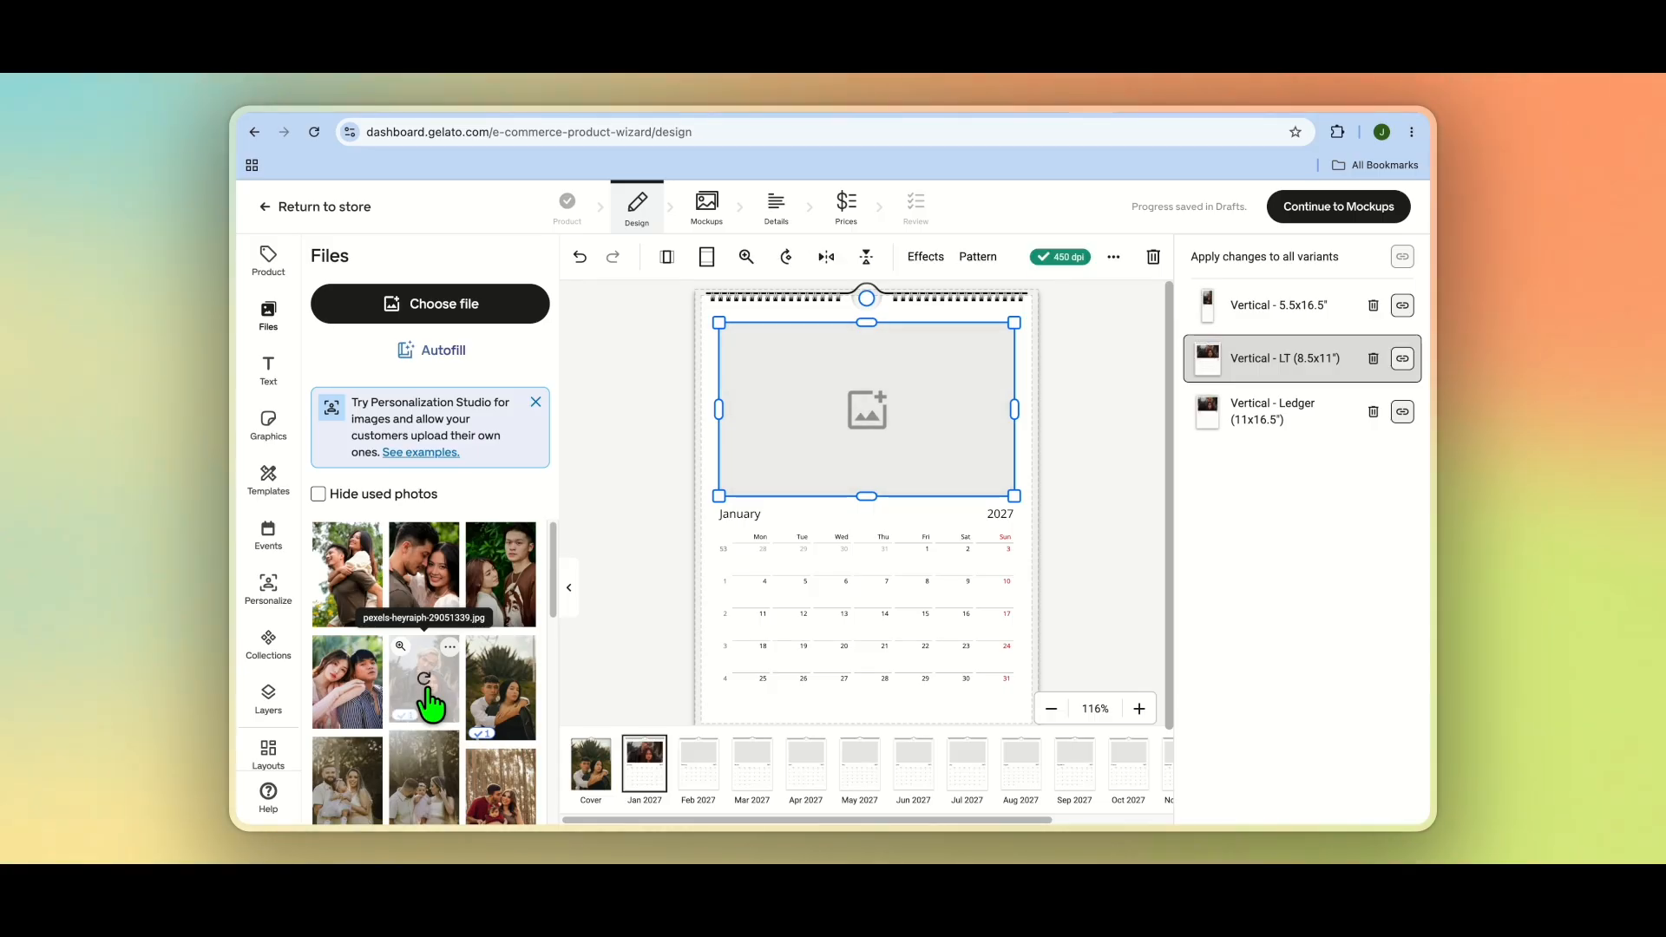
pyautogui.moveTo(887, 432); pyautogui.dragTo(891, 421)
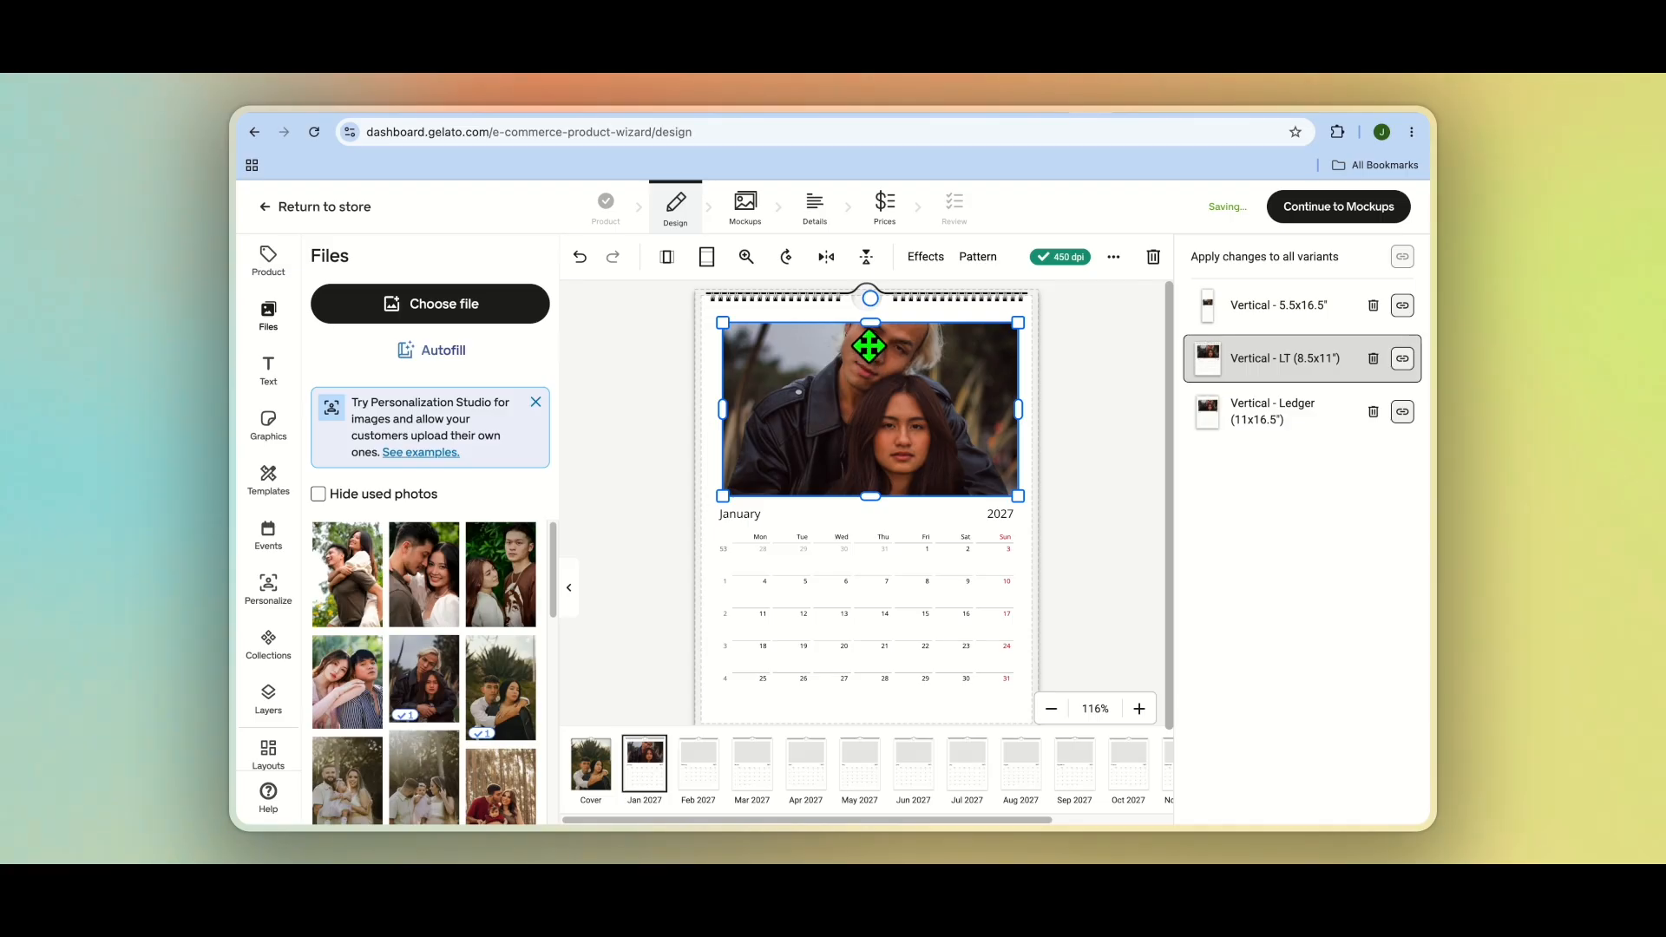
pyautogui.moveTo(870, 323); pyautogui.dragTo(863, 307)
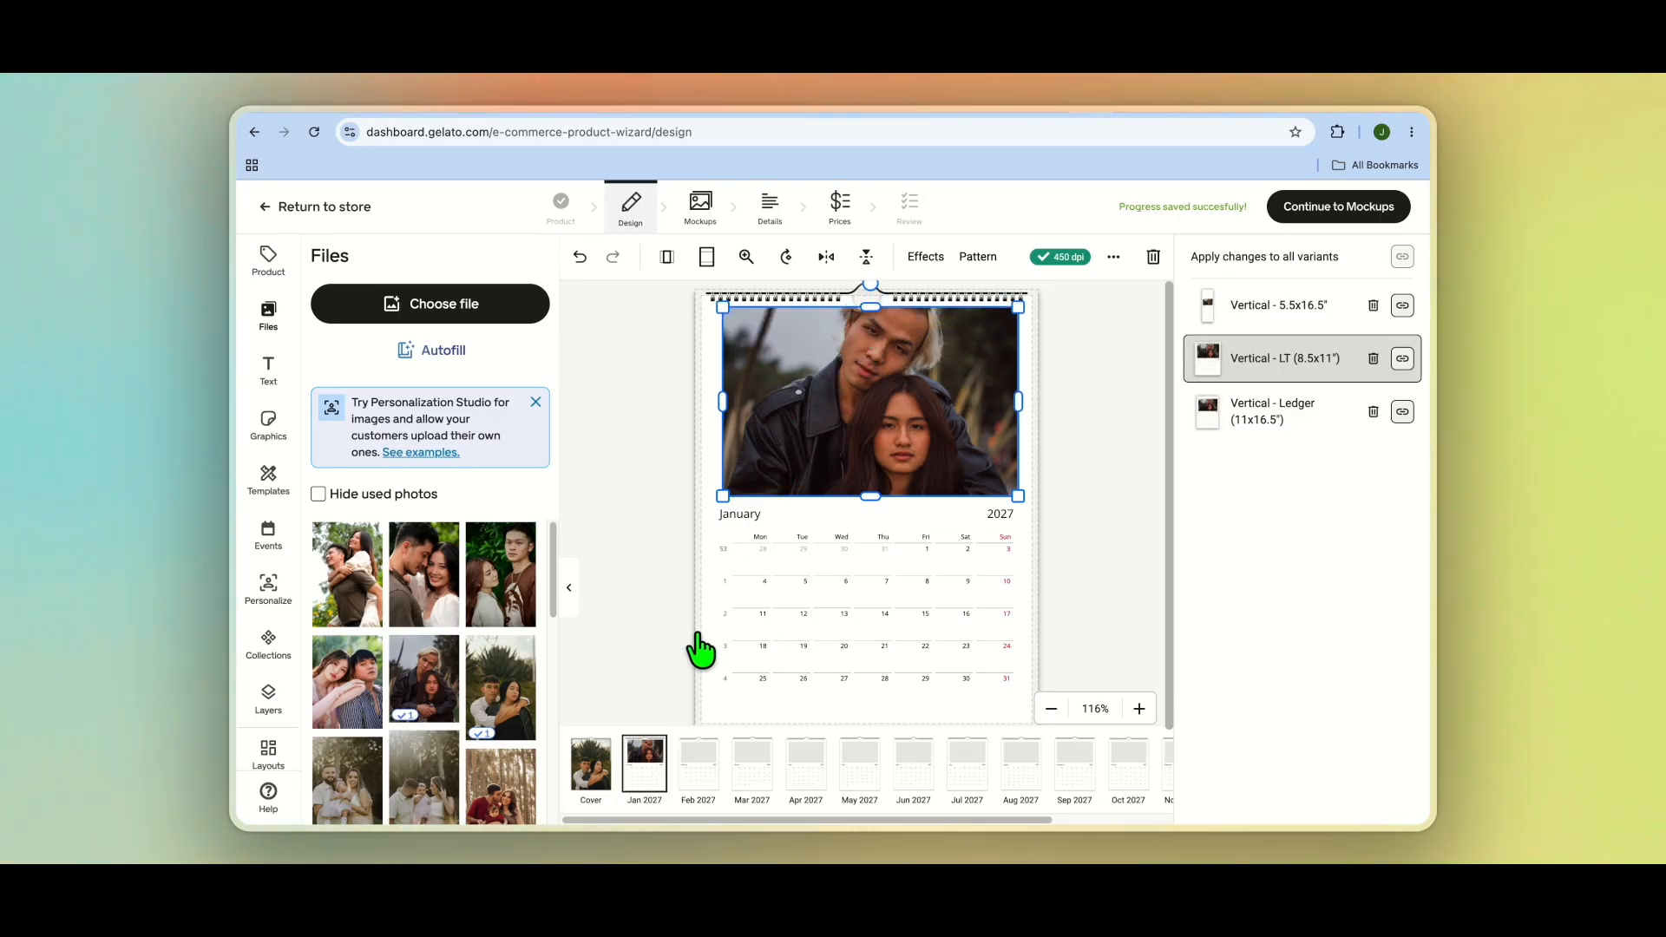
# Step: Place the photo of the couple holding a baby on the February 2027 page and shift it down in its frame to uncover their heads
pyautogui.click(698, 794)
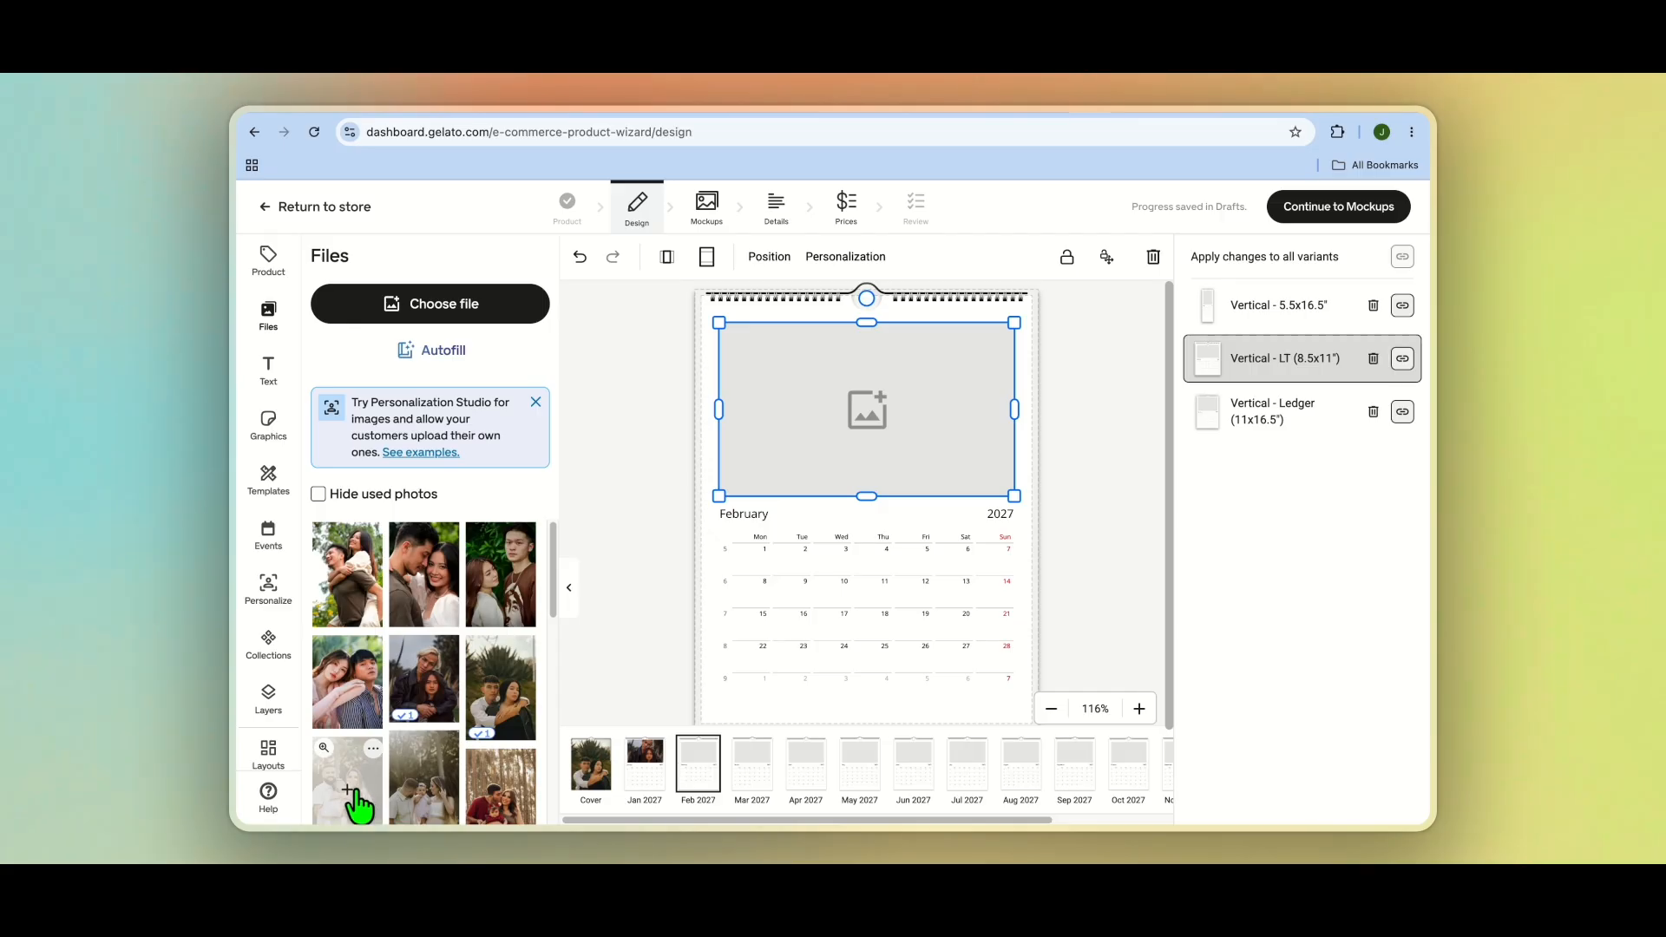
pyautogui.click(353, 802)
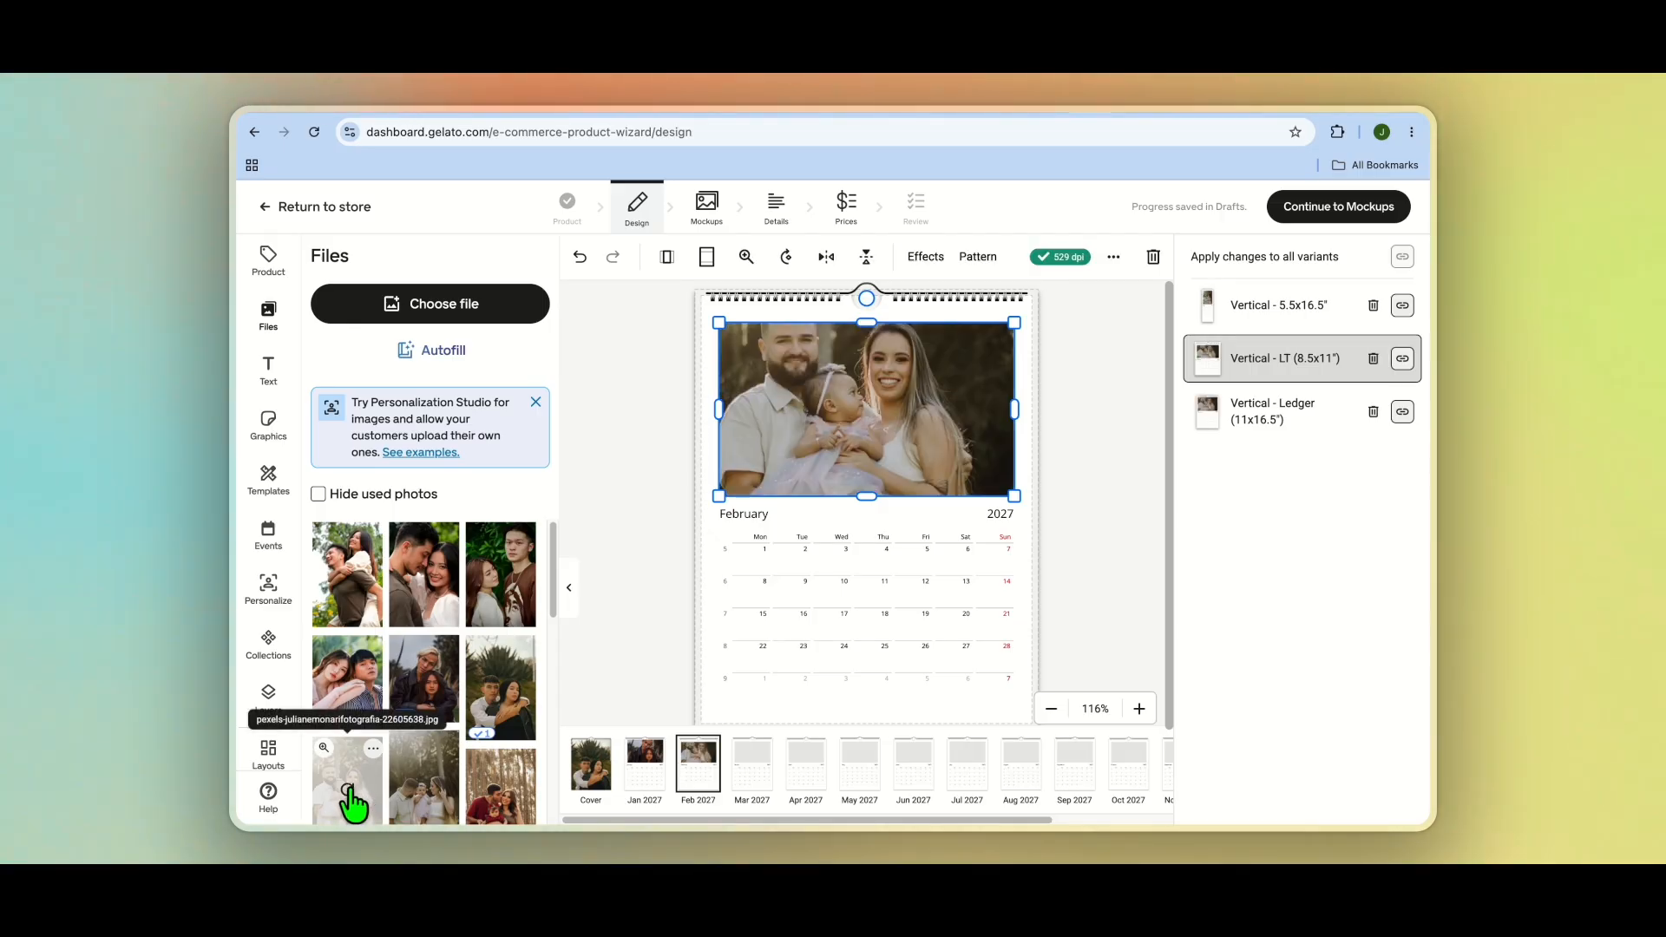
pyautogui.doubleClick(789, 416)
pyautogui.moveTo(790, 415); pyautogui.dragTo(789, 443)
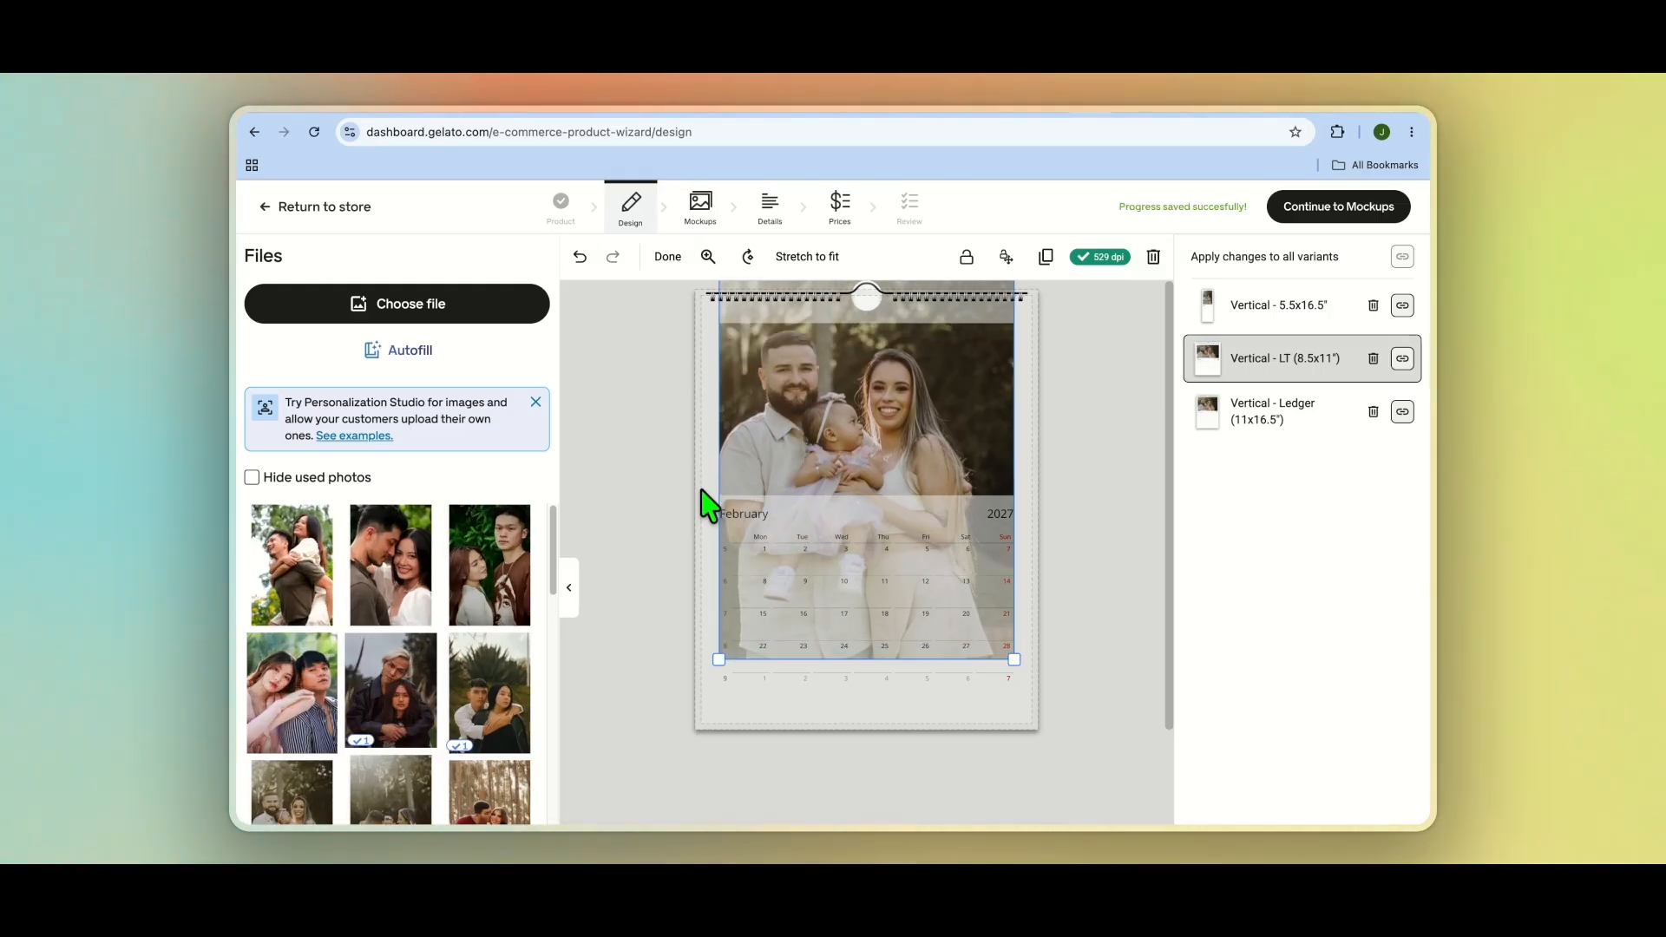
pyautogui.click(707, 504)
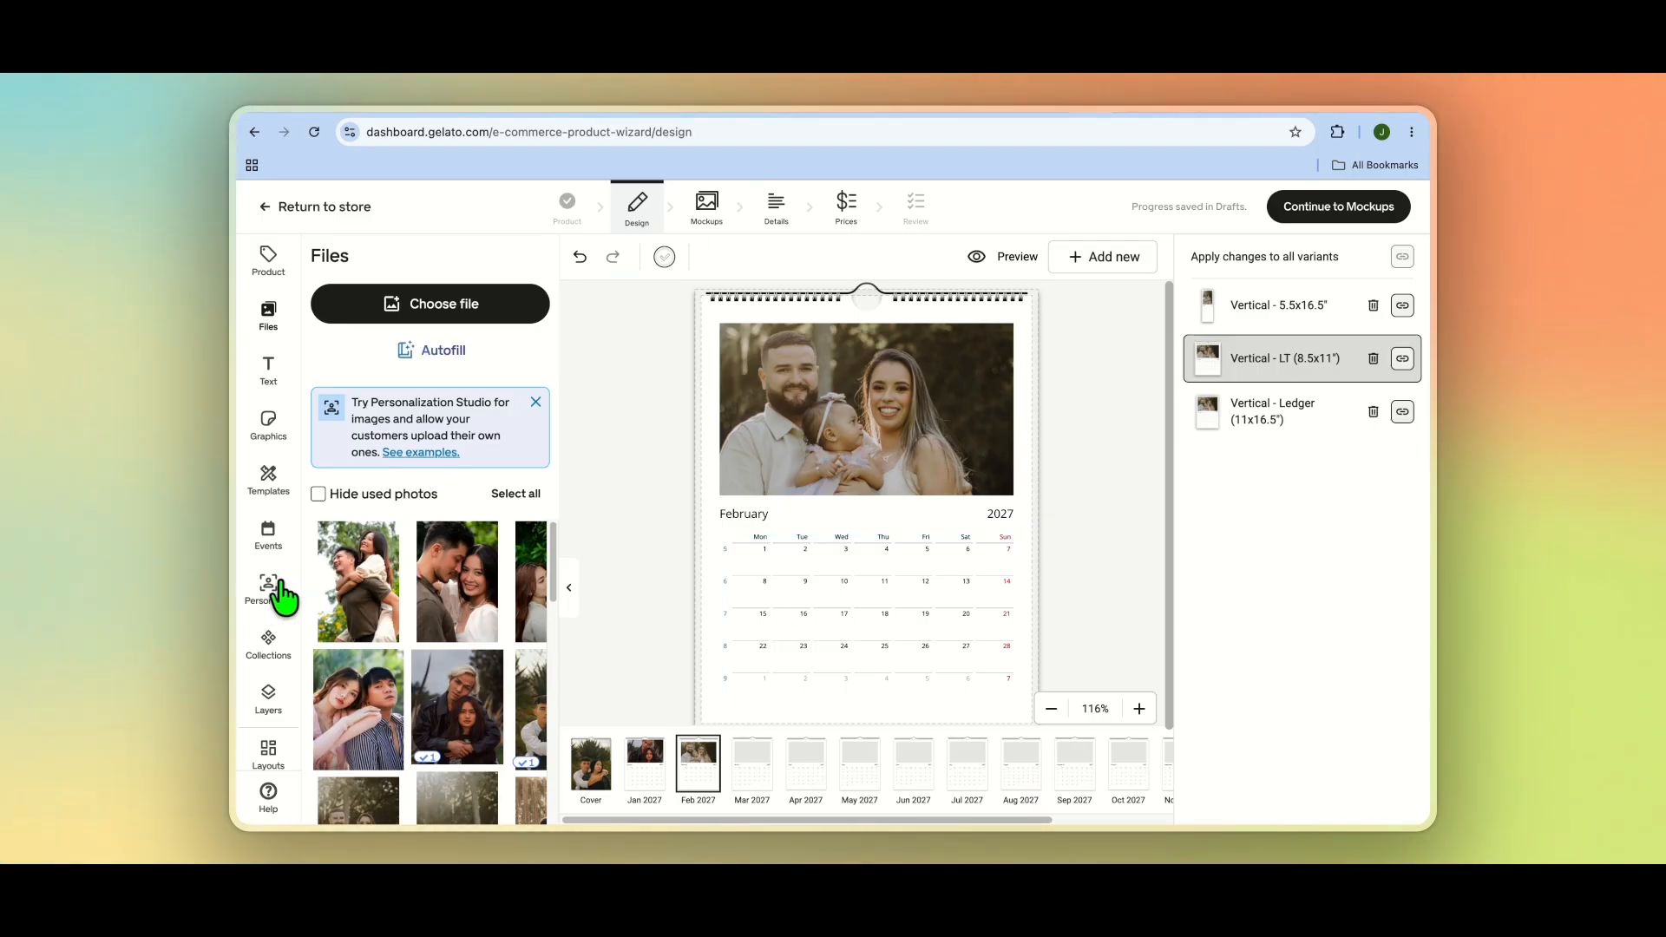
# Step: Turn on personalization for the February photo layer and rename the layer "feb pic"
pyautogui.click(258, 598)
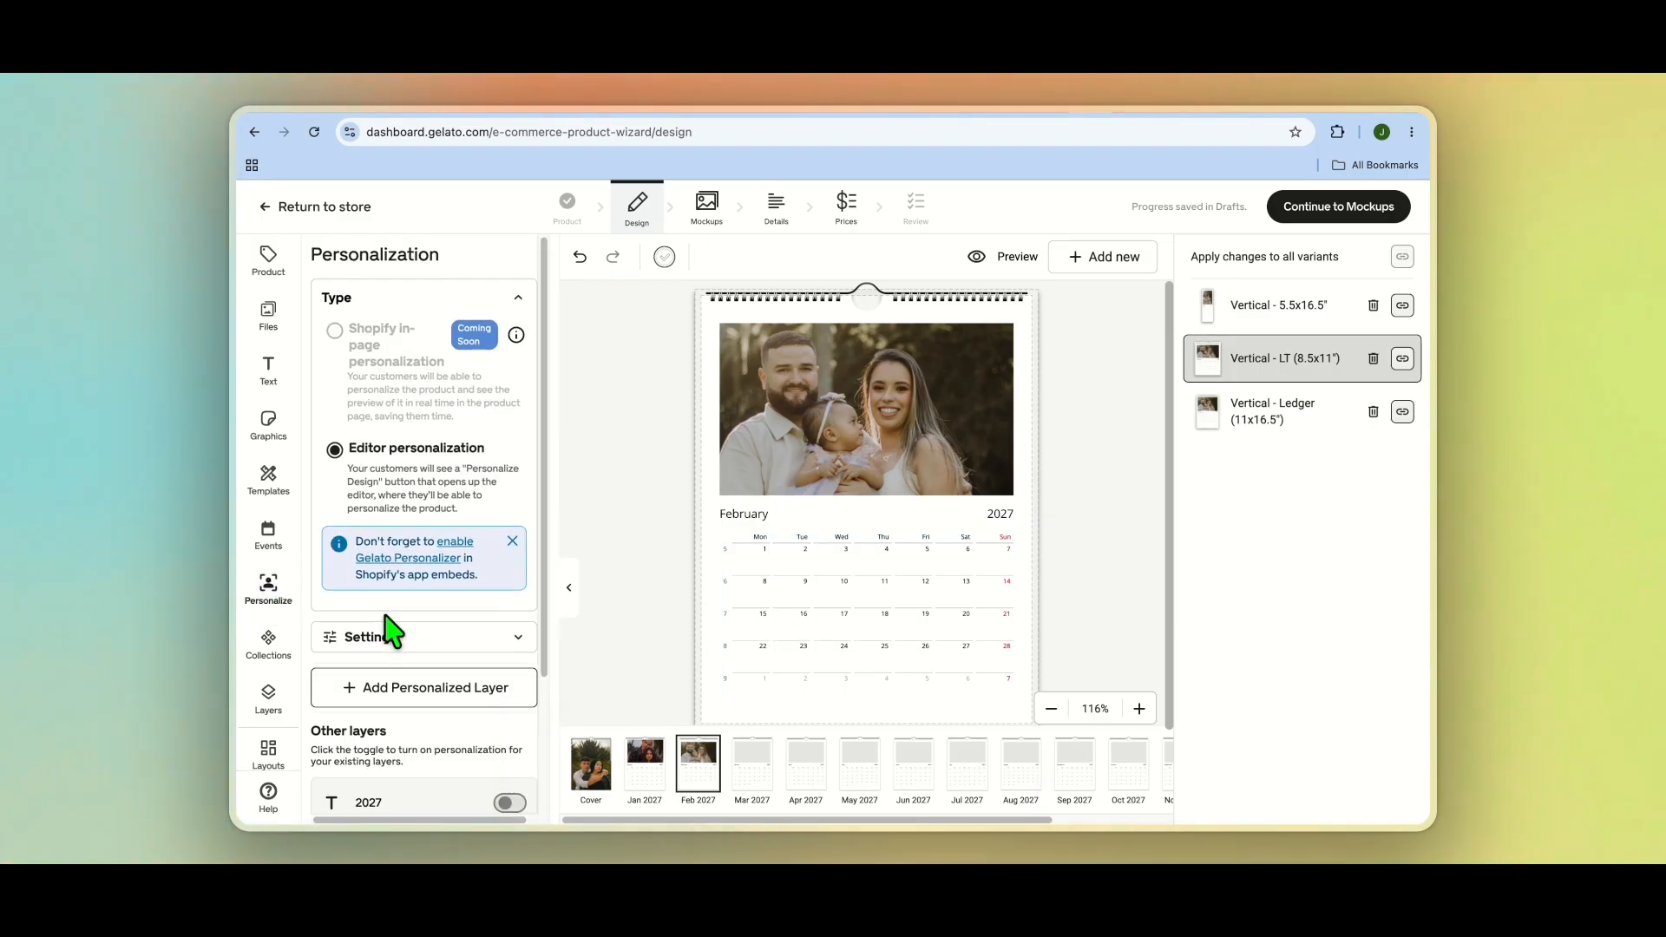
pyautogui.scroll(-2, 388, 632)
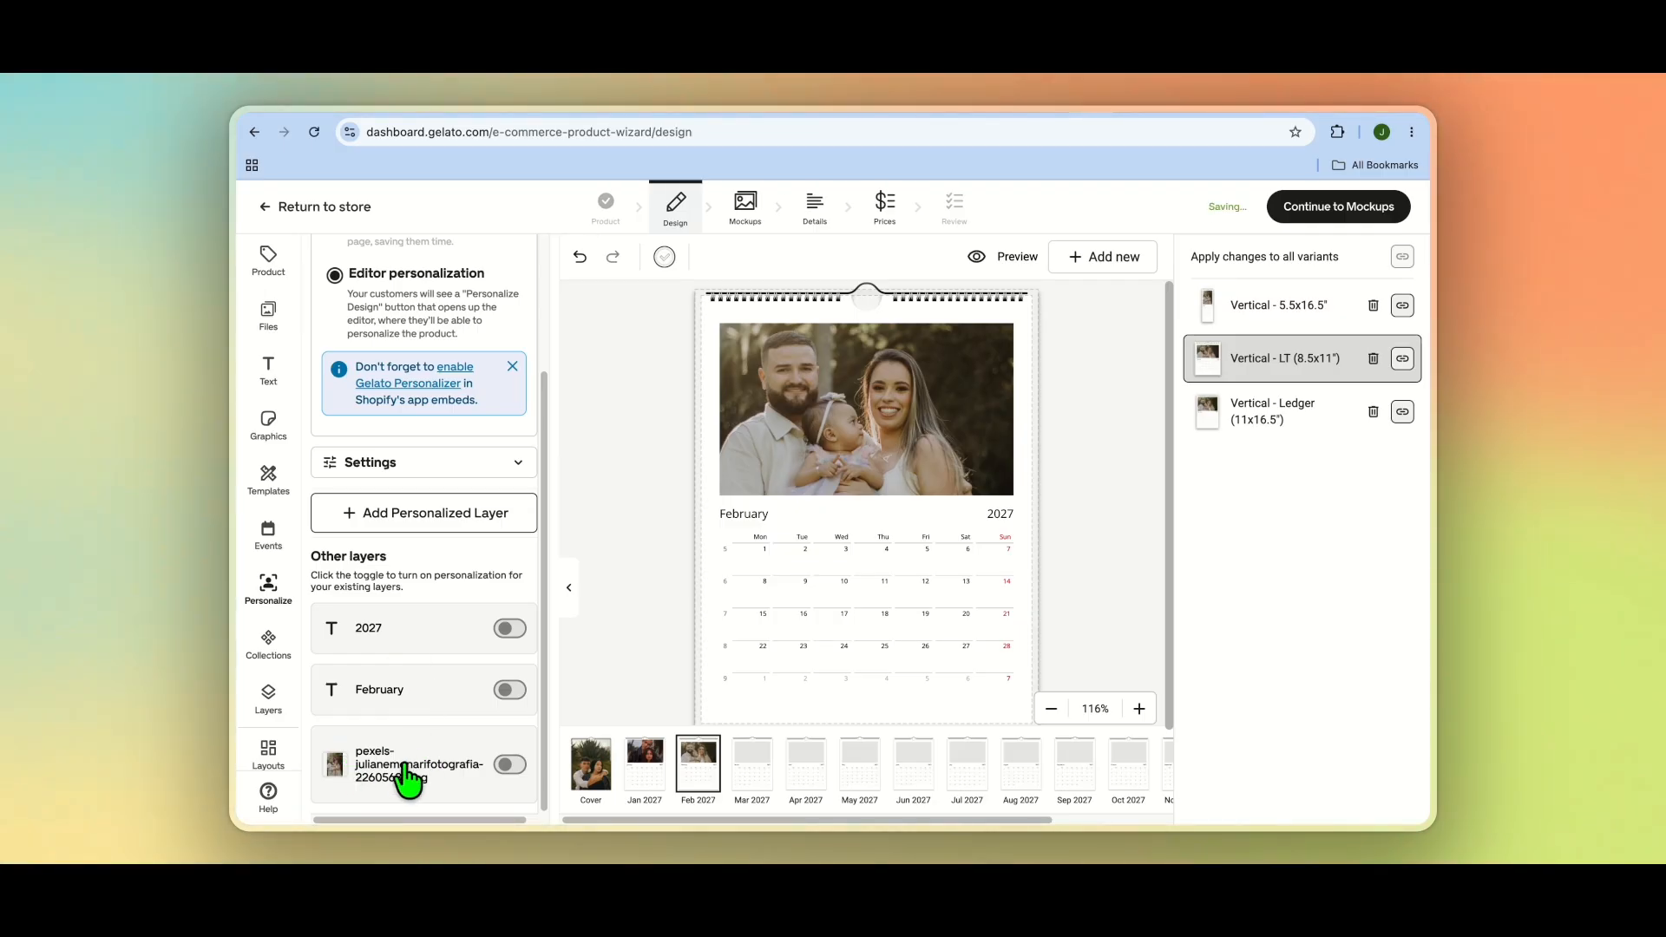
pyautogui.click(508, 769)
pyautogui.click(432, 629)
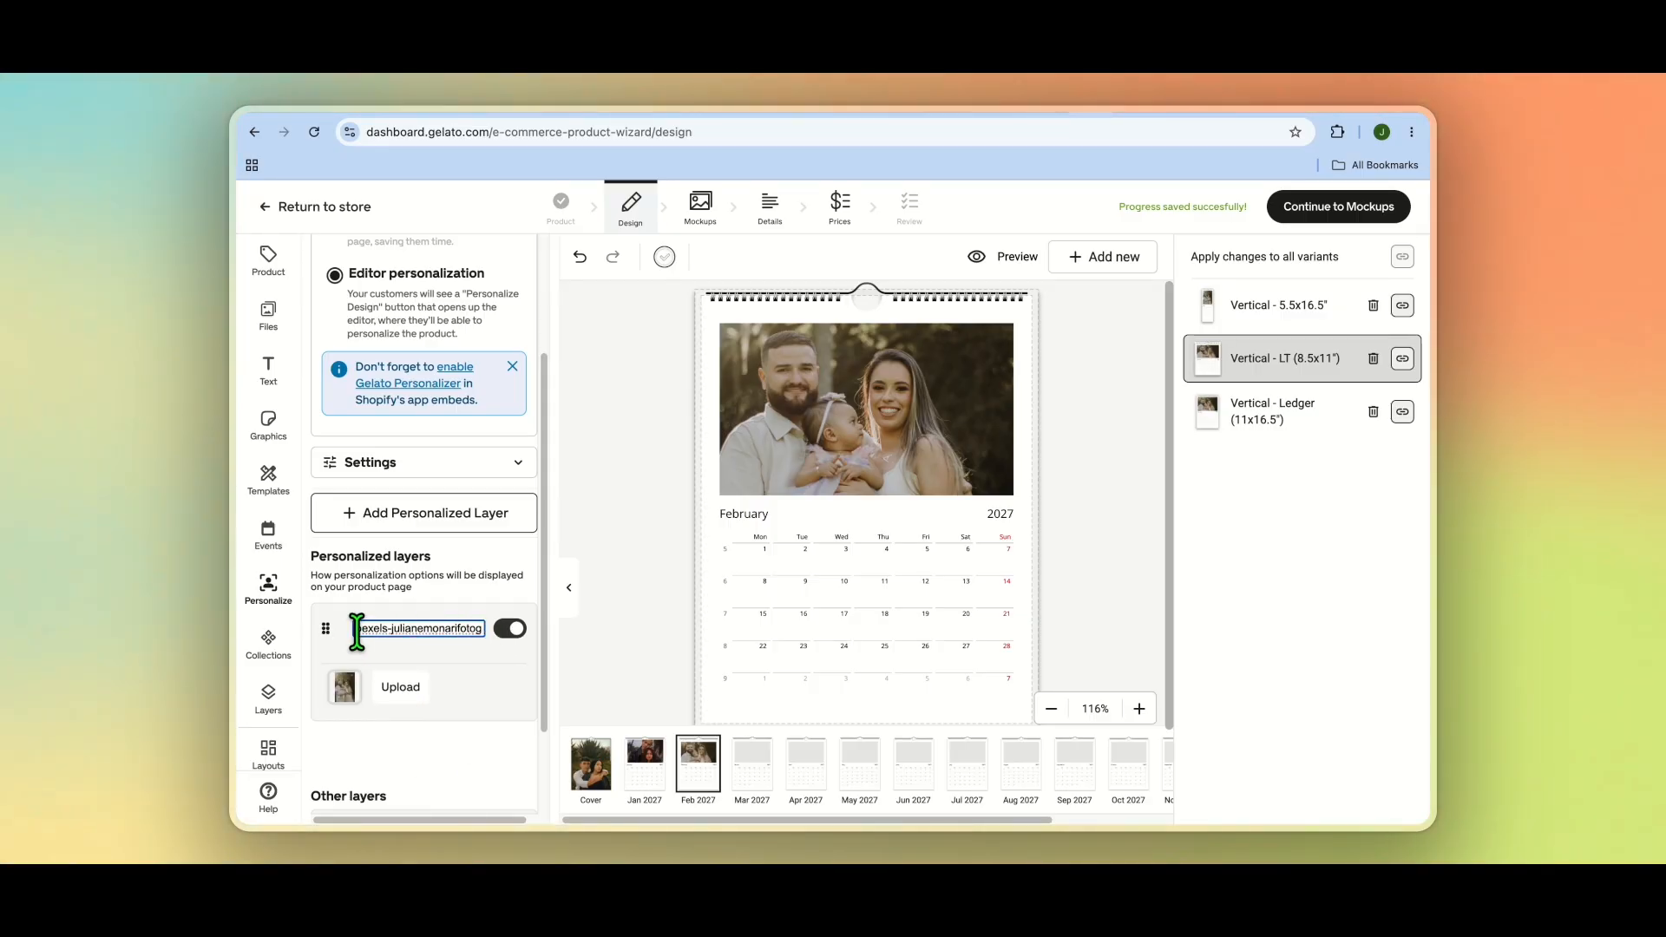
pyautogui.moveTo(343, 628); pyautogui.dragTo(559, 653)
pyautogui.press('BackSpace')
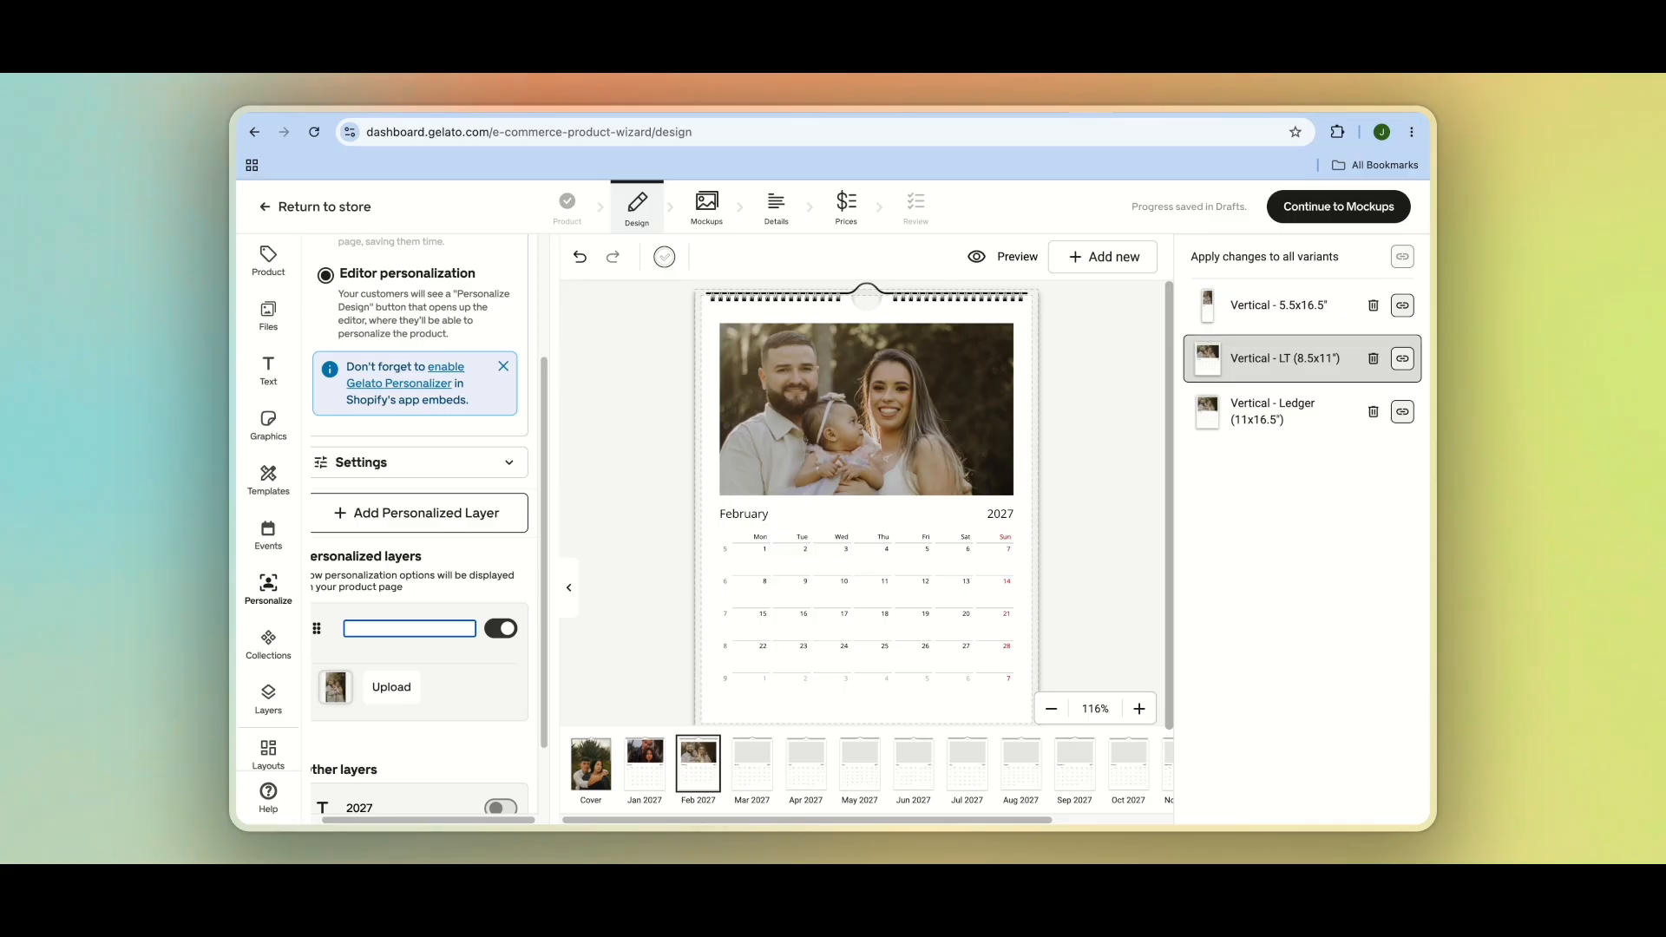
pyautogui.write('feb pic')
# Step: Turn on personalization for the January photo layer and rename the layer "jan pic"
pyautogui.click(645, 776)
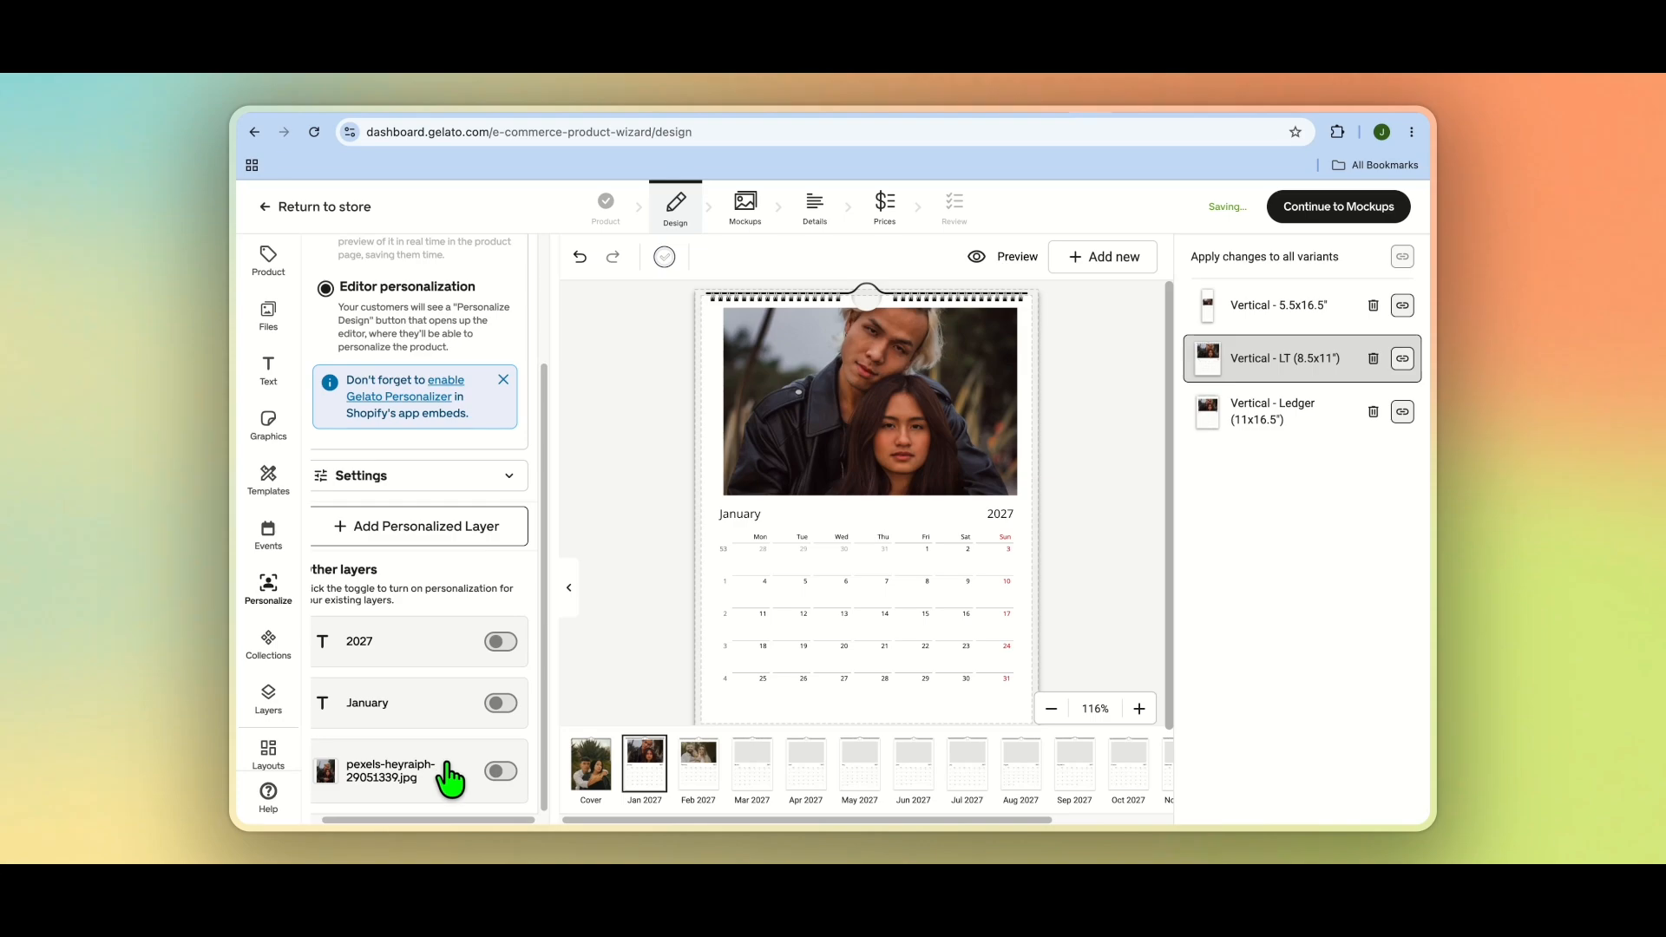
pyautogui.click(499, 772)
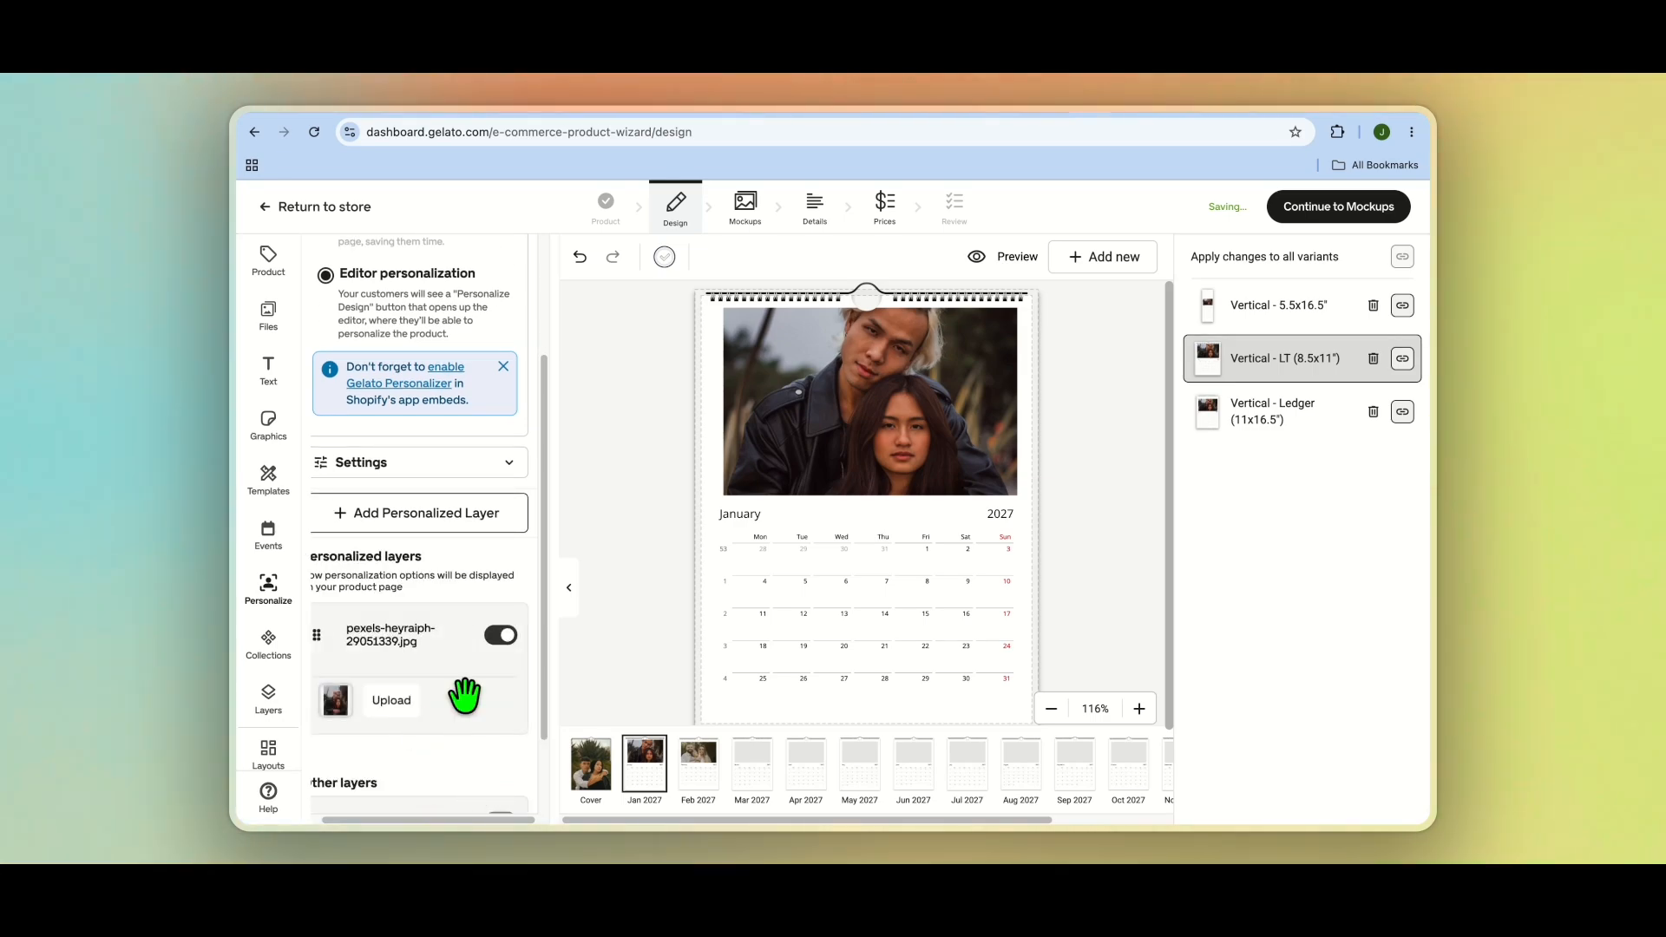
pyautogui.click(405, 628)
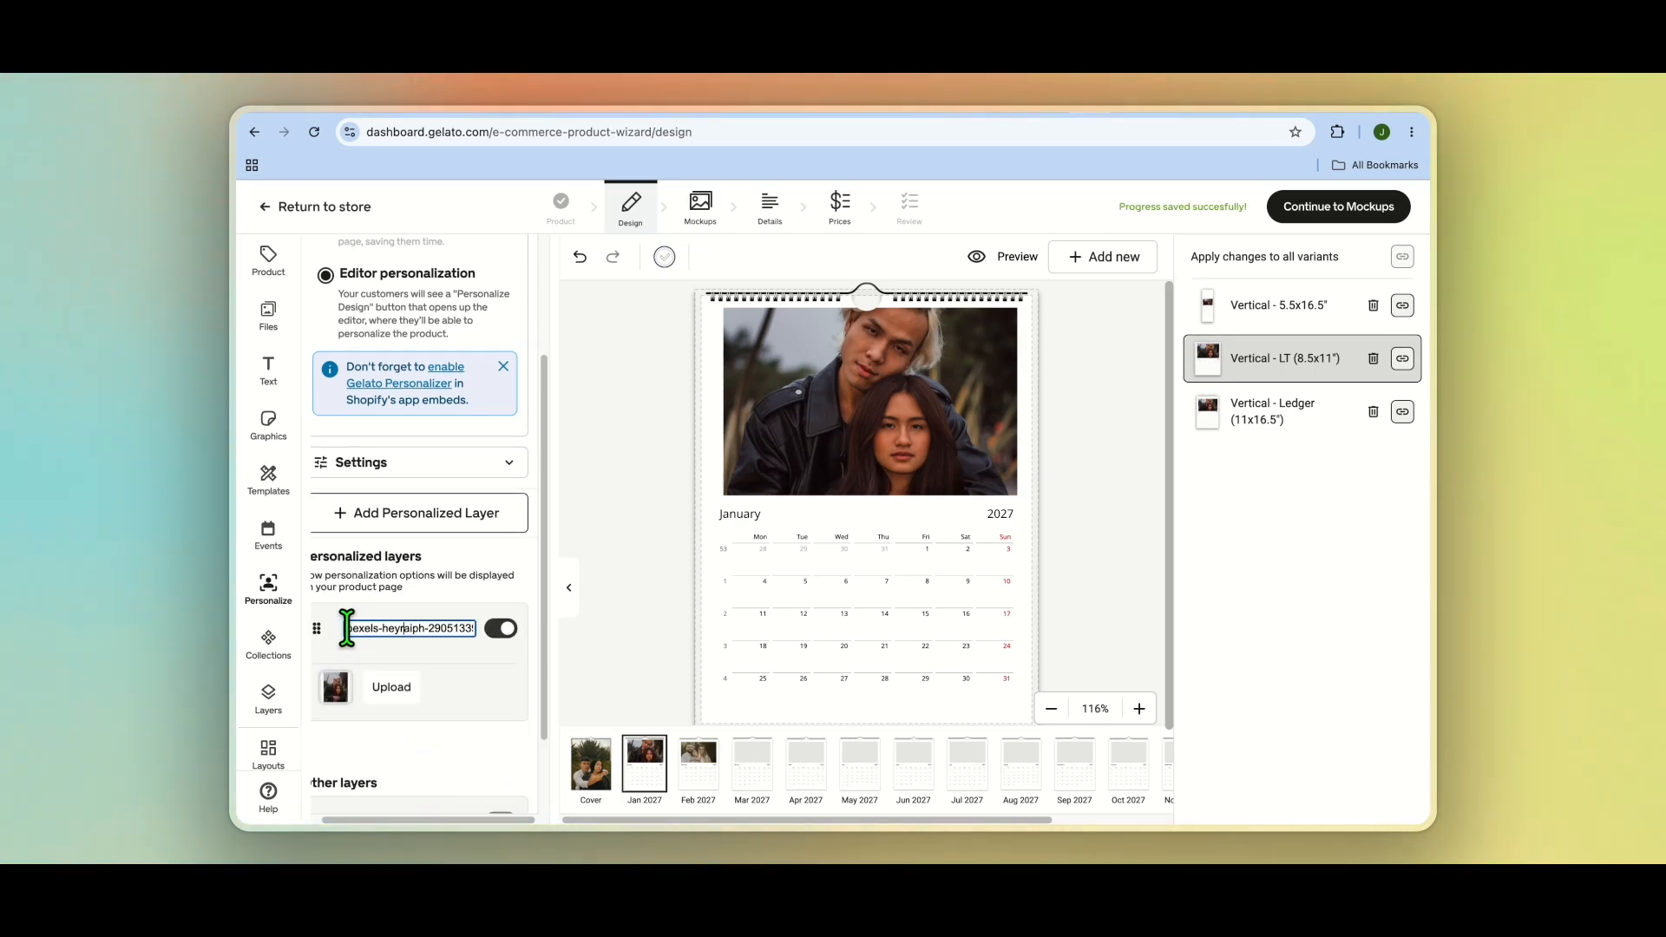
pyautogui.moveTo(409, 629); pyautogui.dragTo(516, 632)
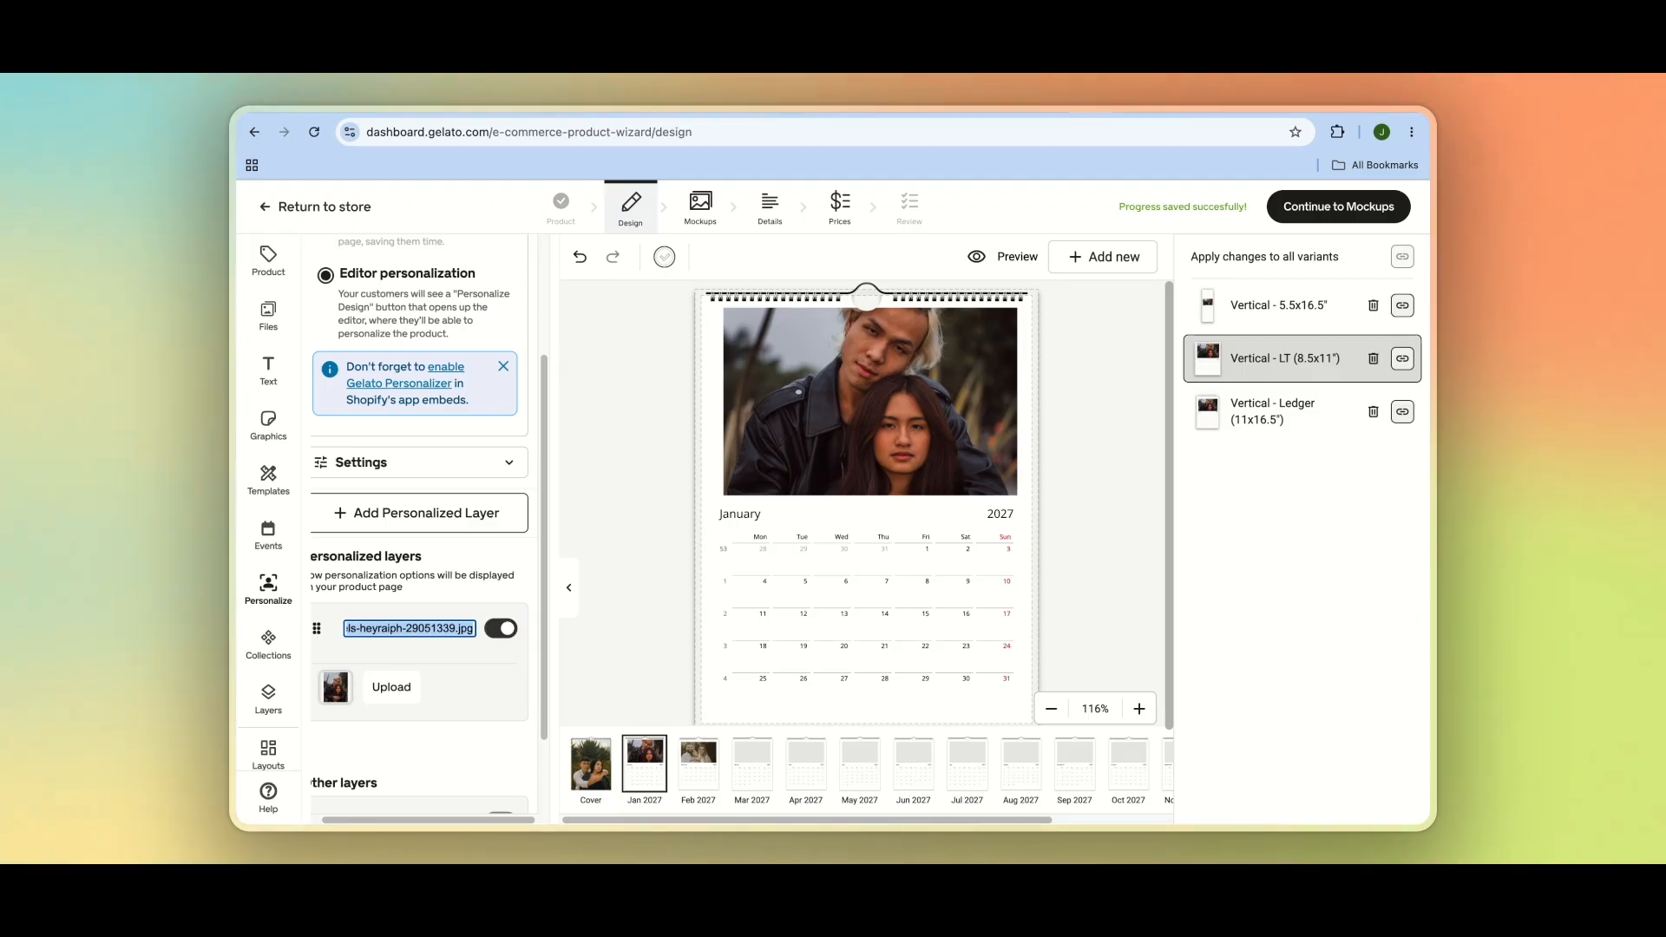
pyautogui.write('ja')
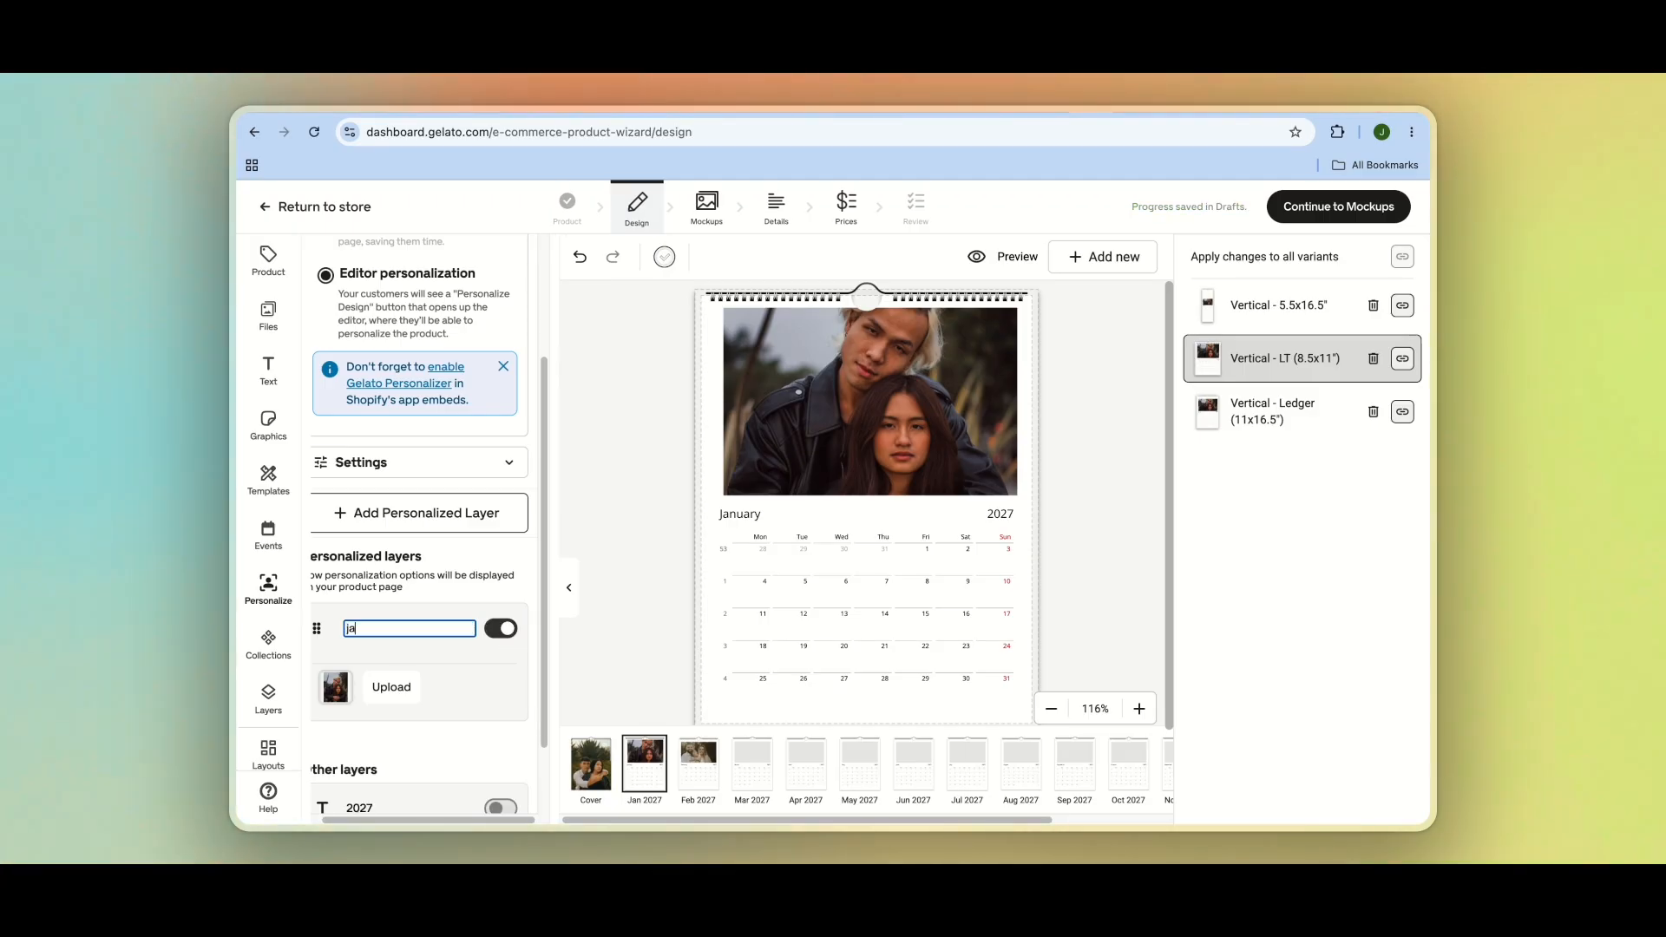
pyautogui.write('n pic')
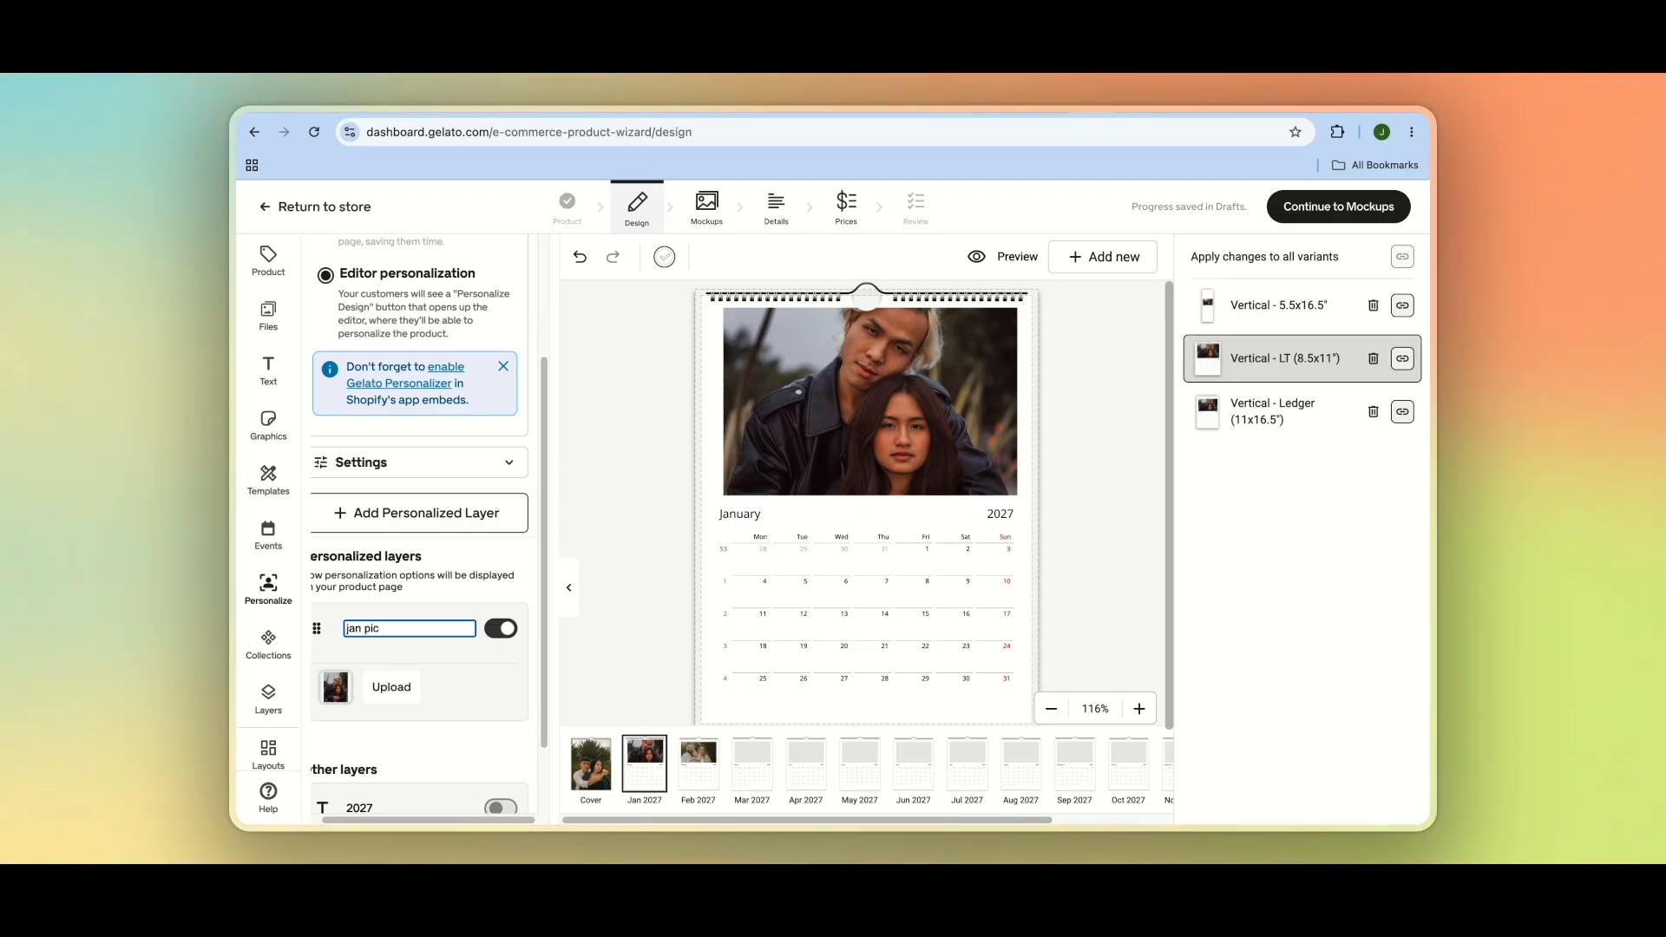
pyautogui.click(474, 729)
pyautogui.scroll(-1, 504, 727)
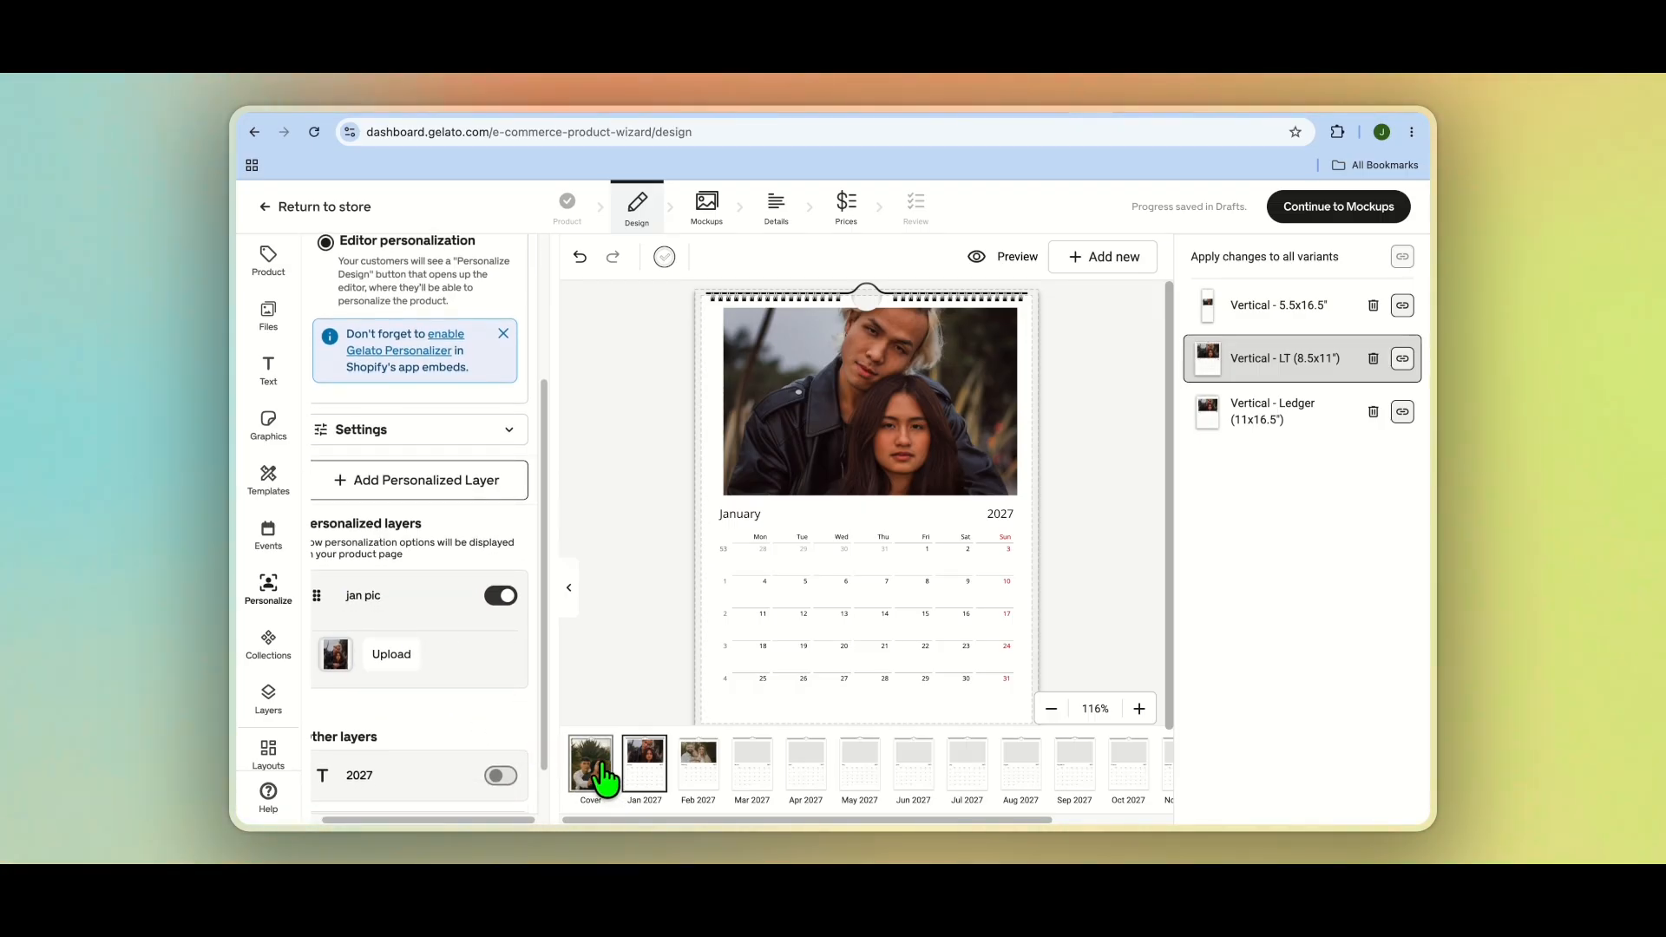
# Step: Turn on personalization for the cover photo layer and rename the layer "cover pic"
pyautogui.click(603, 778)
pyautogui.click(500, 775)
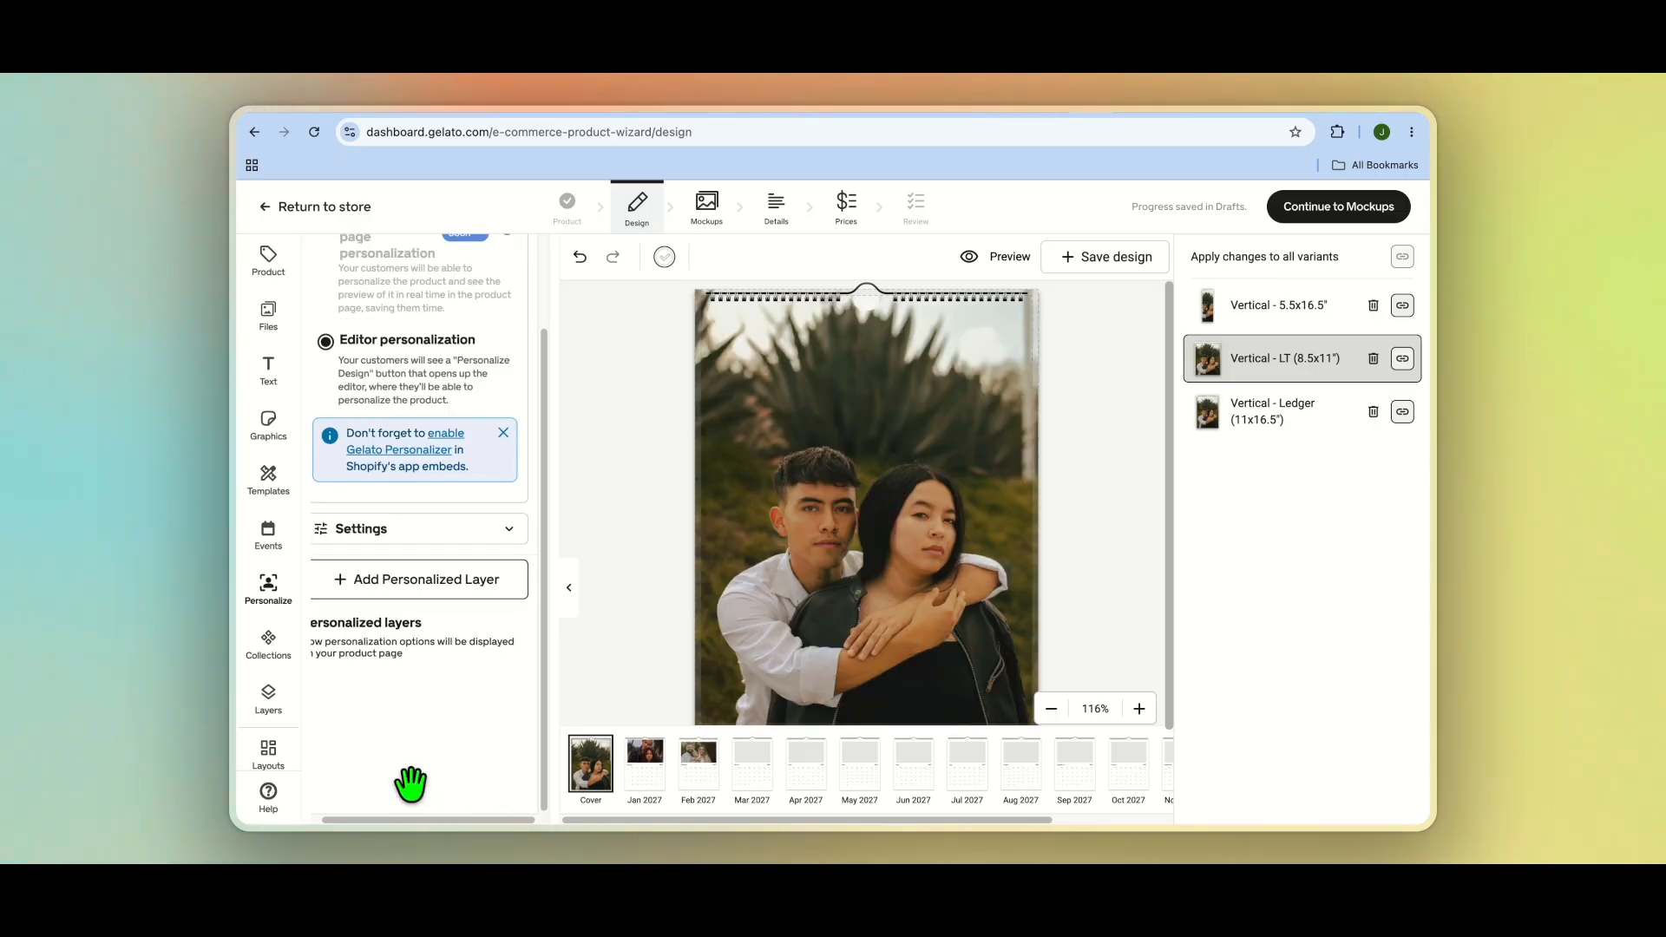
pyautogui.click(415, 699)
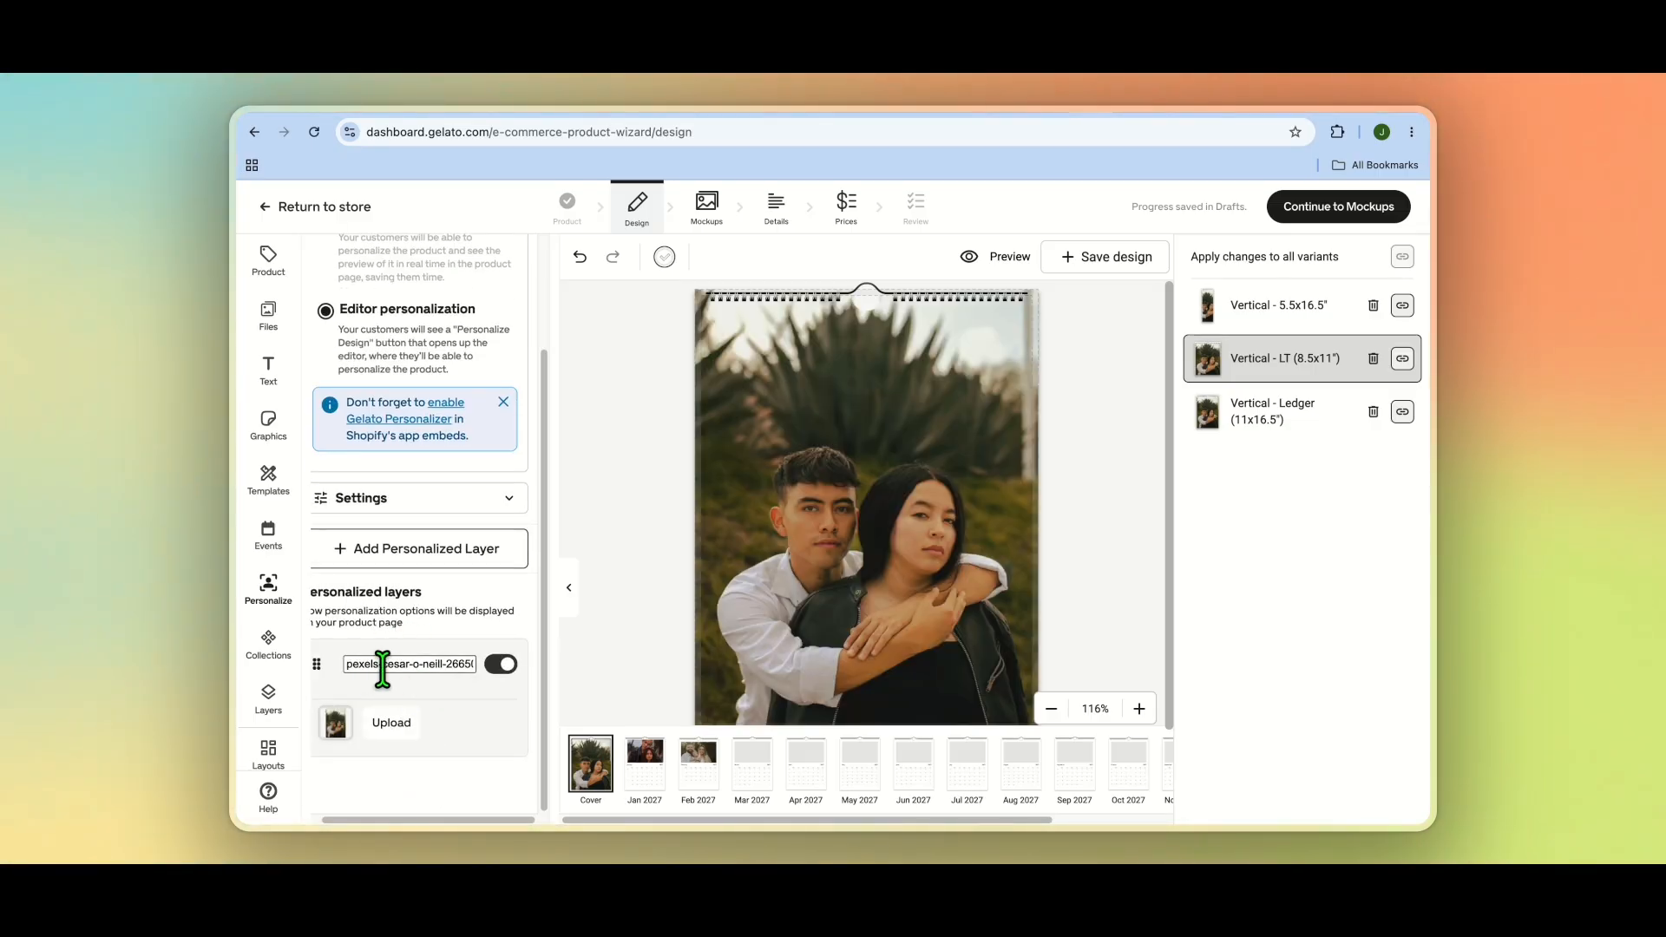
pyautogui.moveTo(348, 665); pyautogui.dragTo(520, 677)
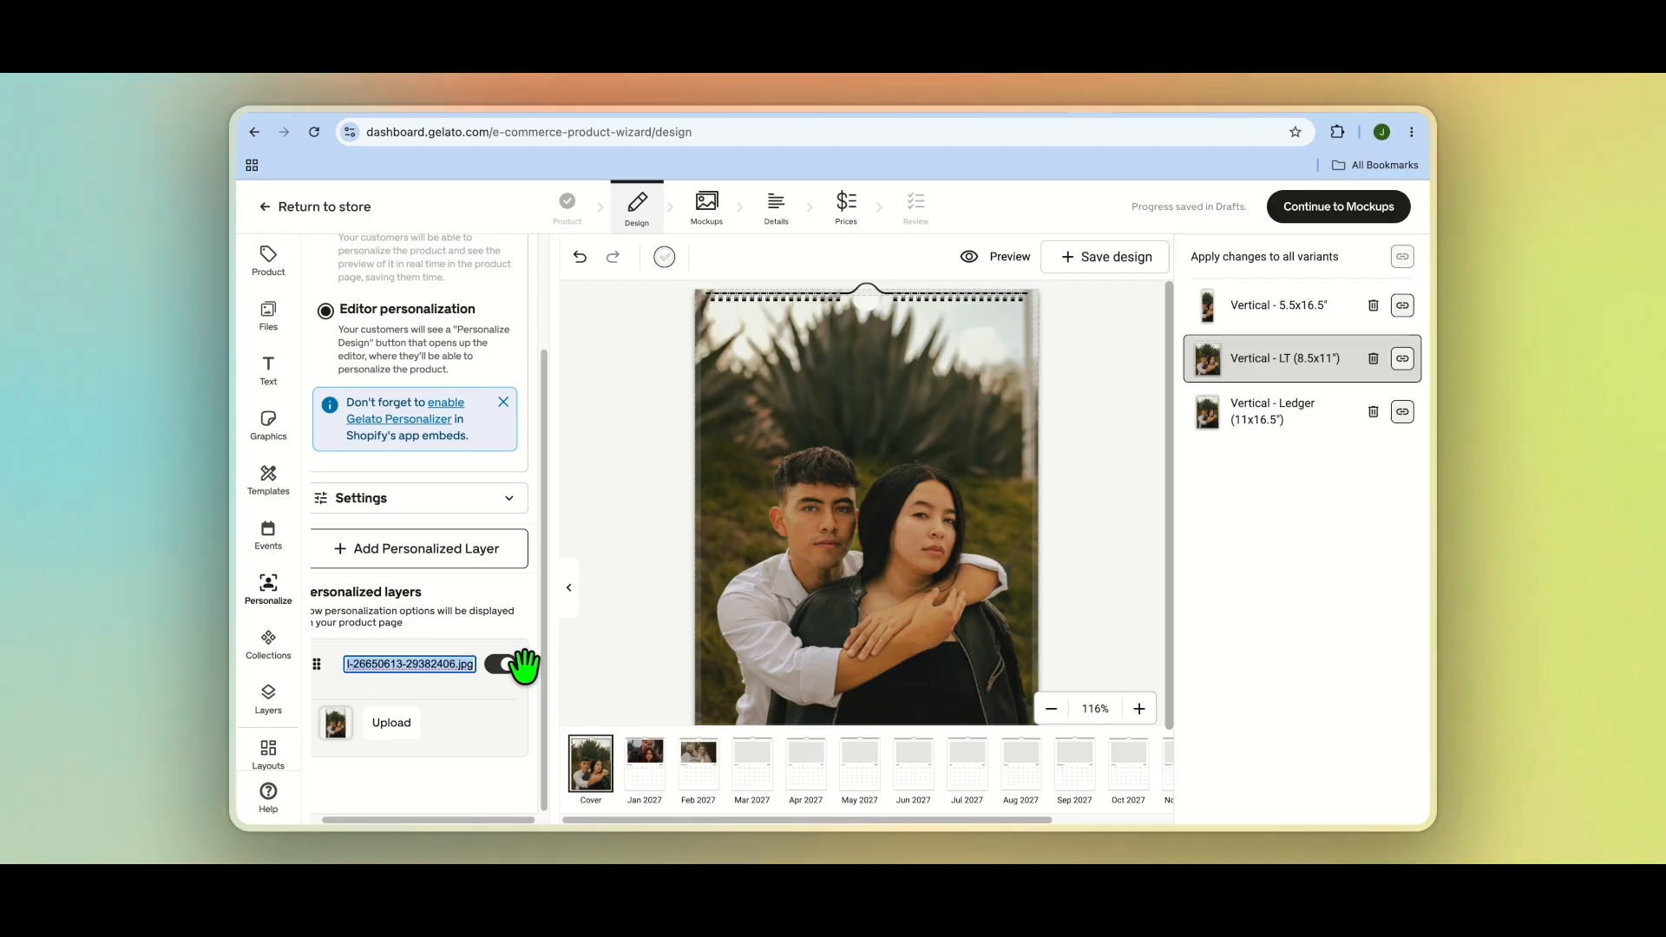
pyautogui.write('cover p')
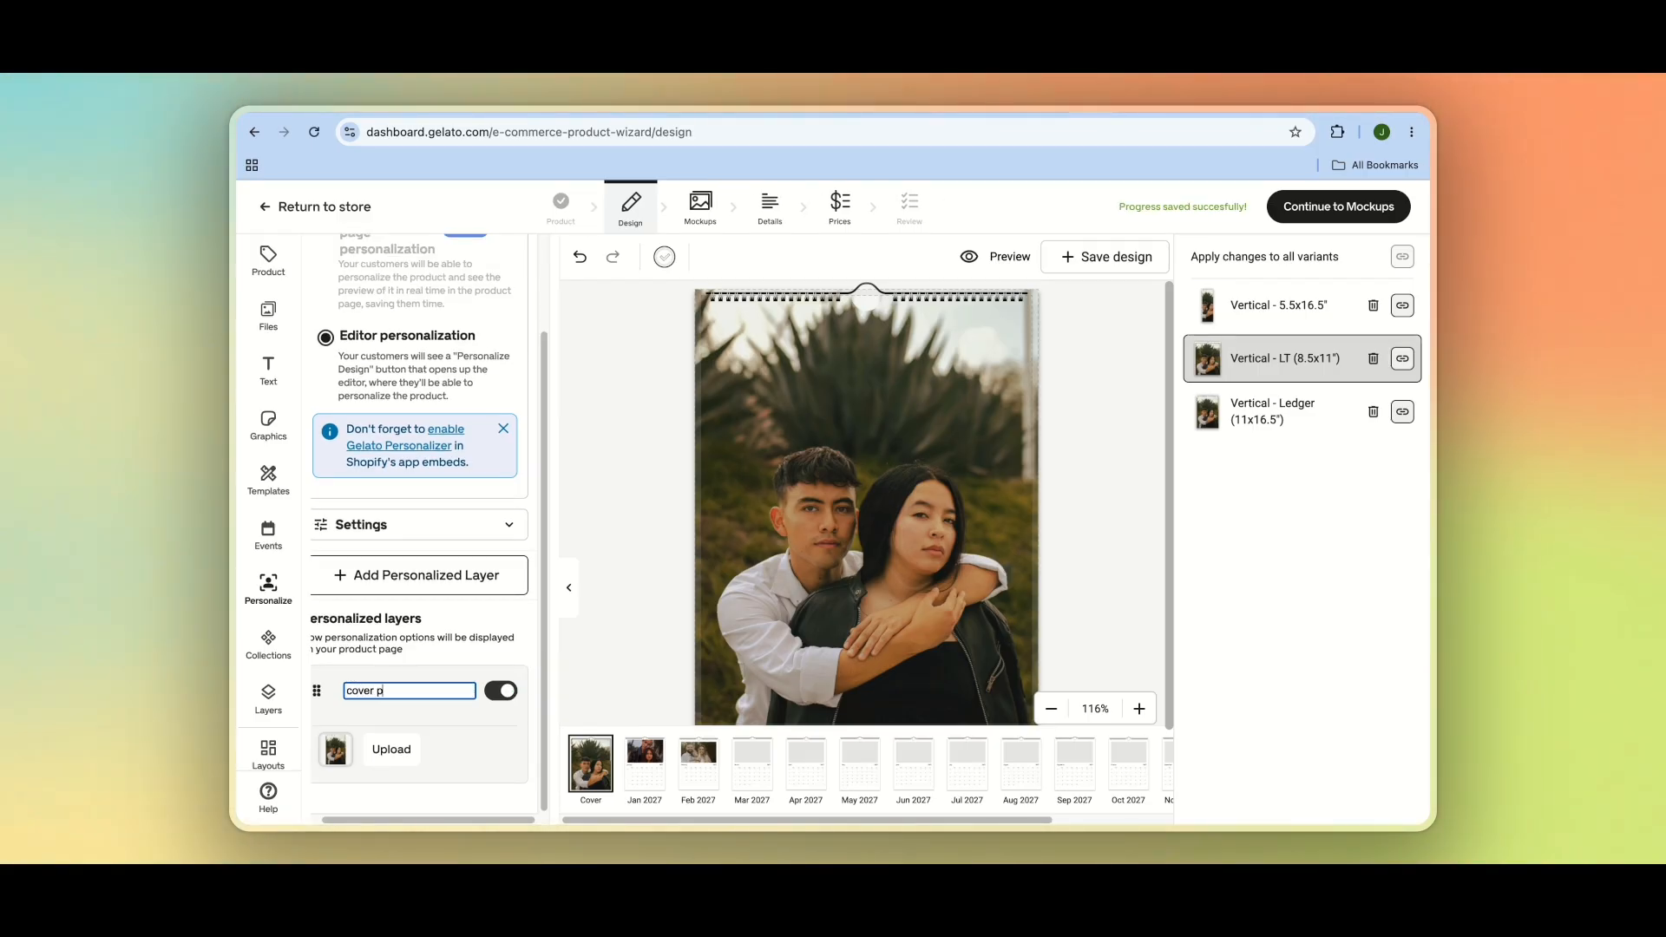
pyautogui.write('ic')
pyautogui.click(485, 733)
# Step: Look through the calendar's month pages, return to the cover and view the types of personalized layers that can be added
pyautogui.click(655, 771)
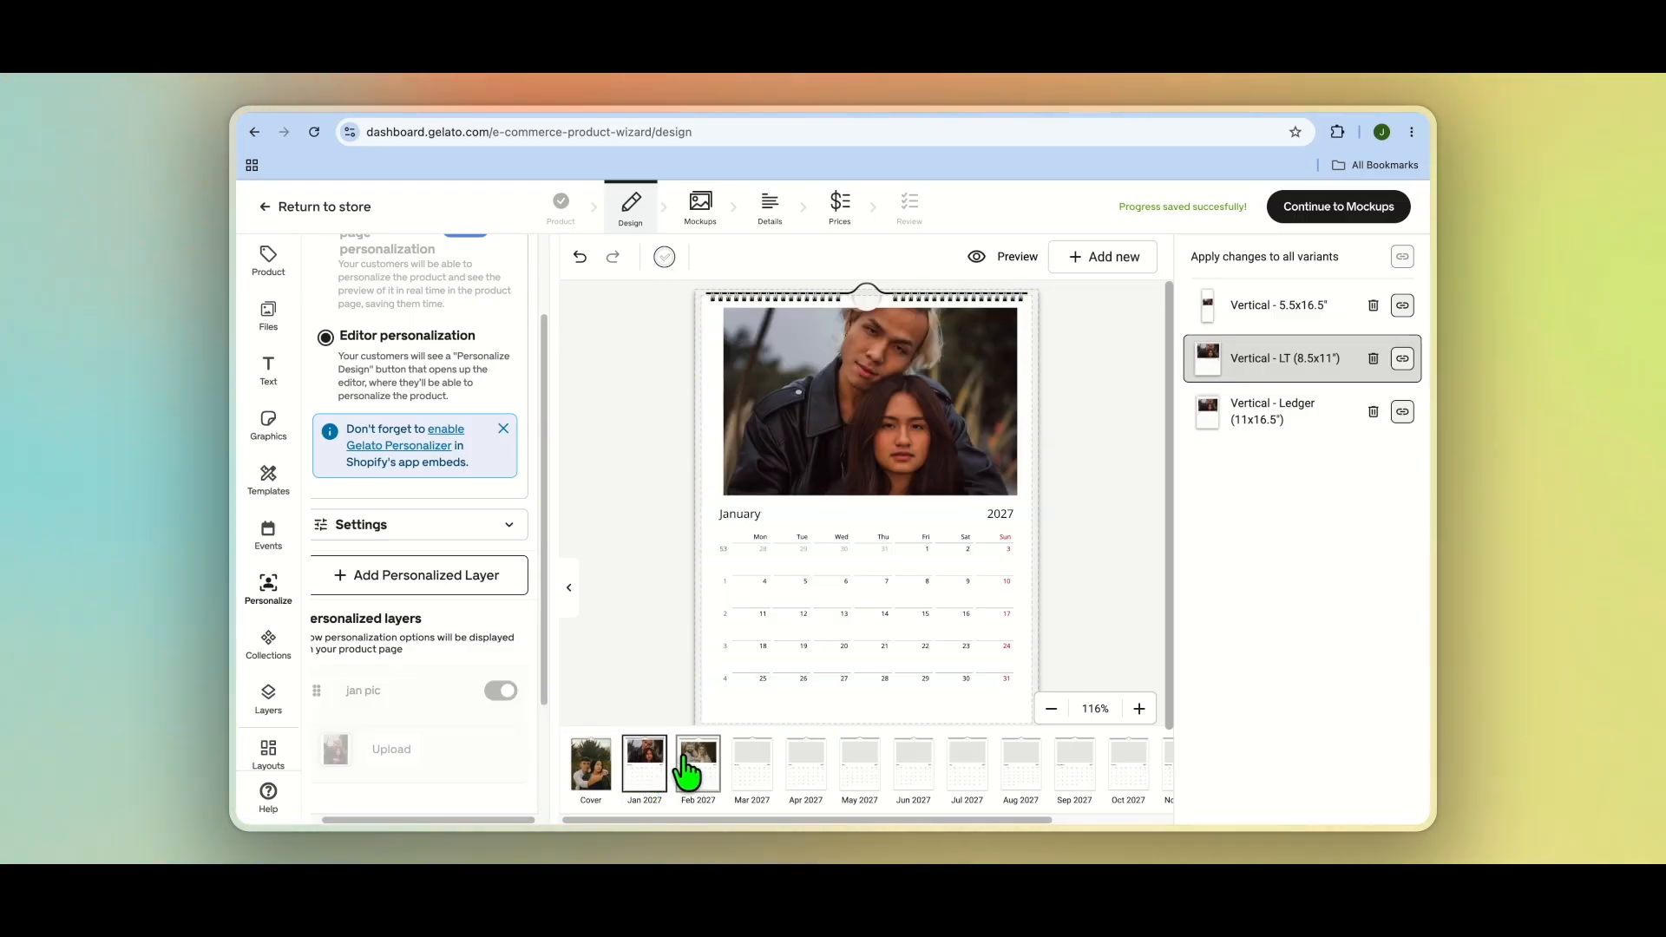
pyautogui.click(694, 768)
pyautogui.click(753, 772)
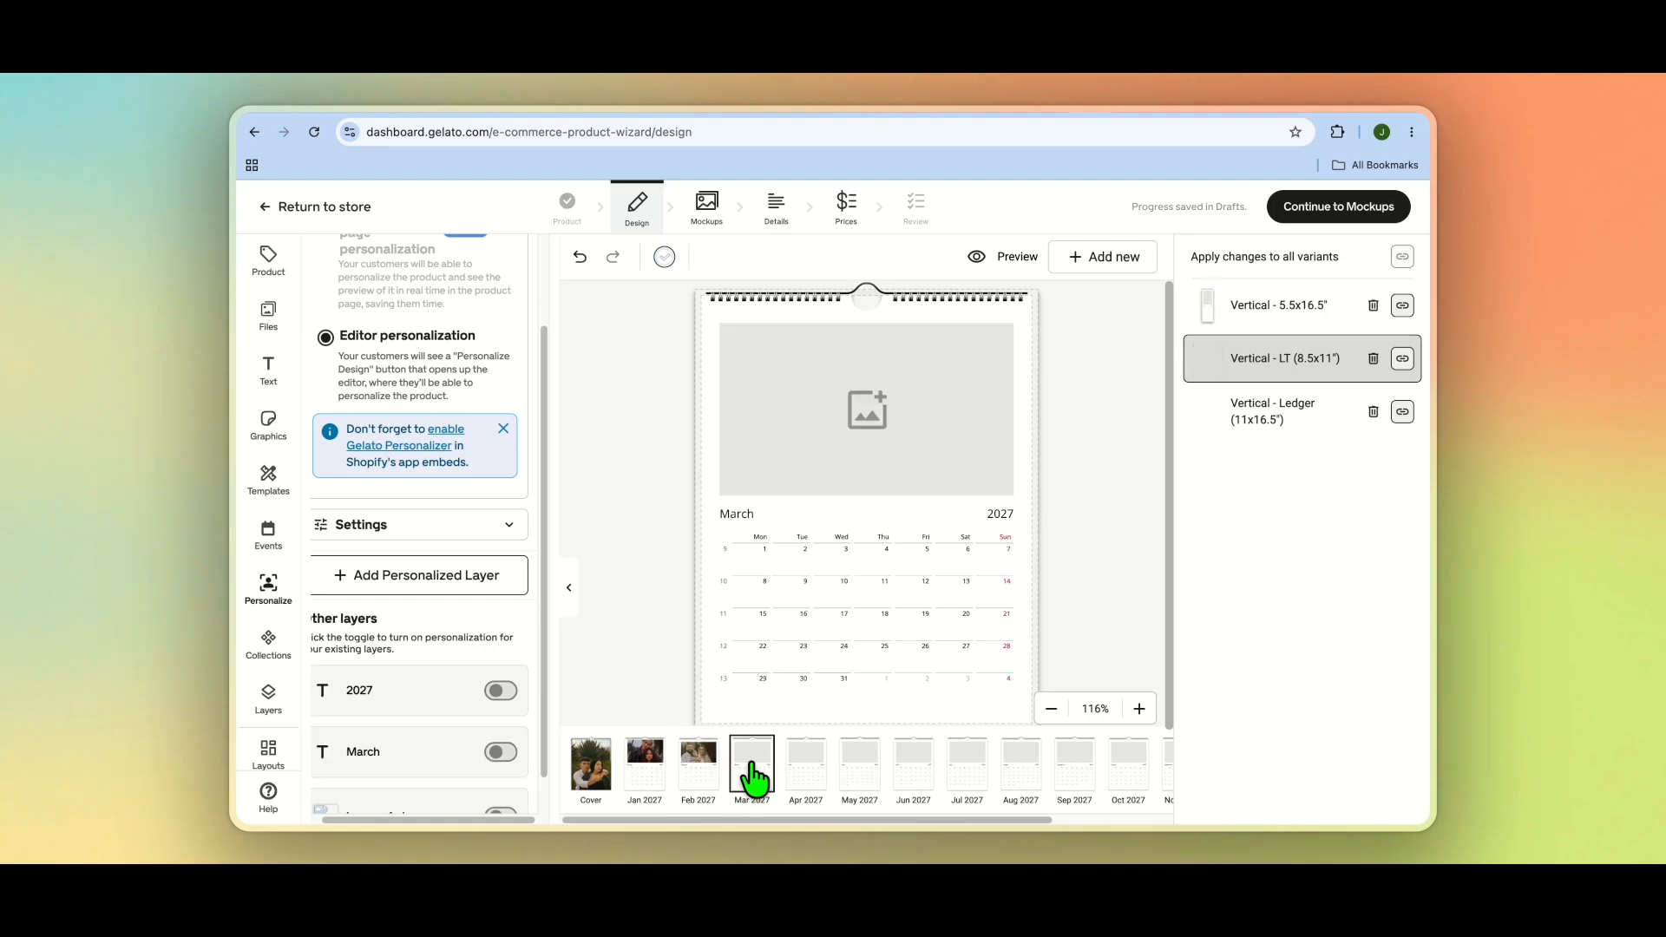
pyautogui.click(822, 765)
pyautogui.click(907, 763)
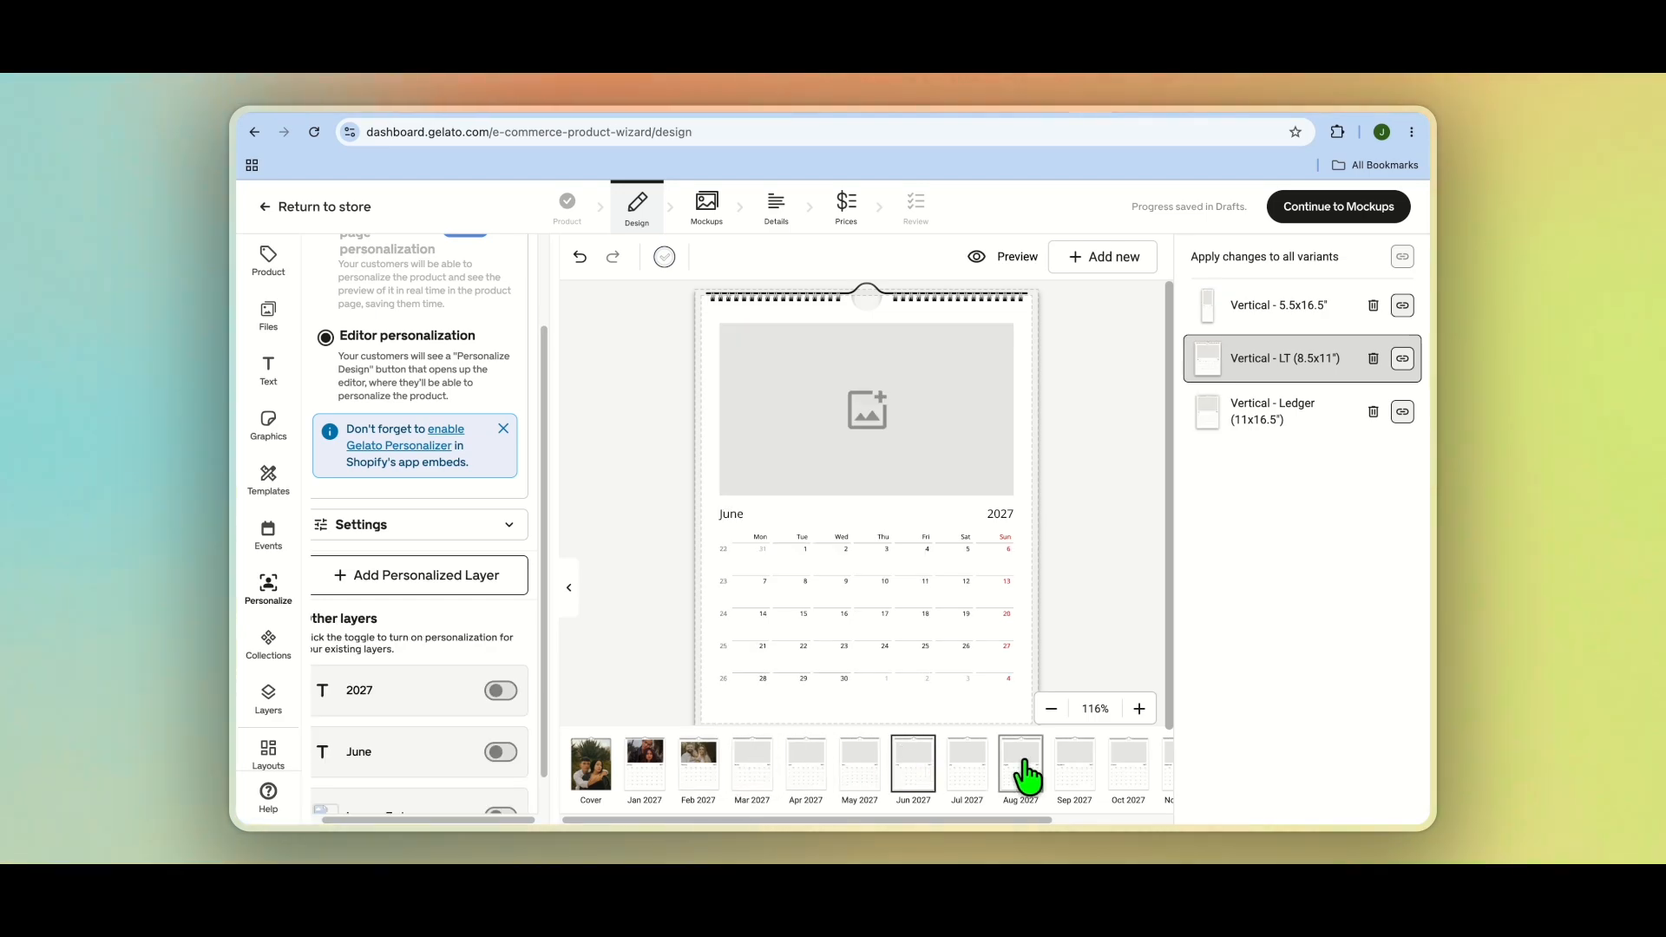
pyautogui.click(590, 778)
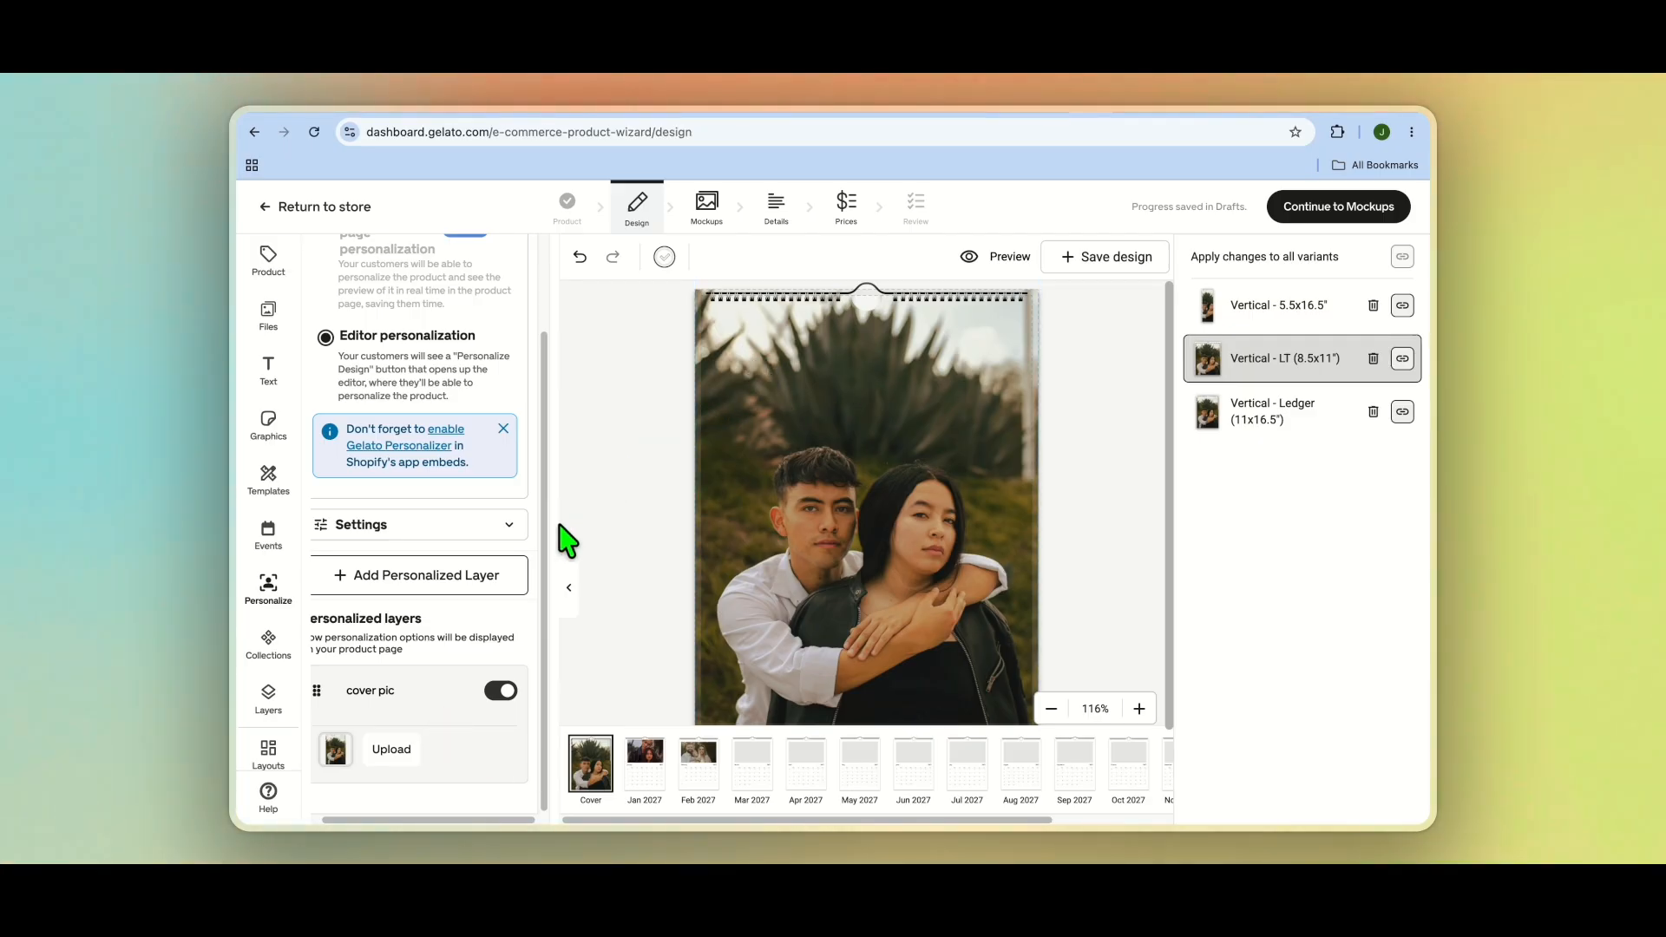
pyautogui.click(445, 574)
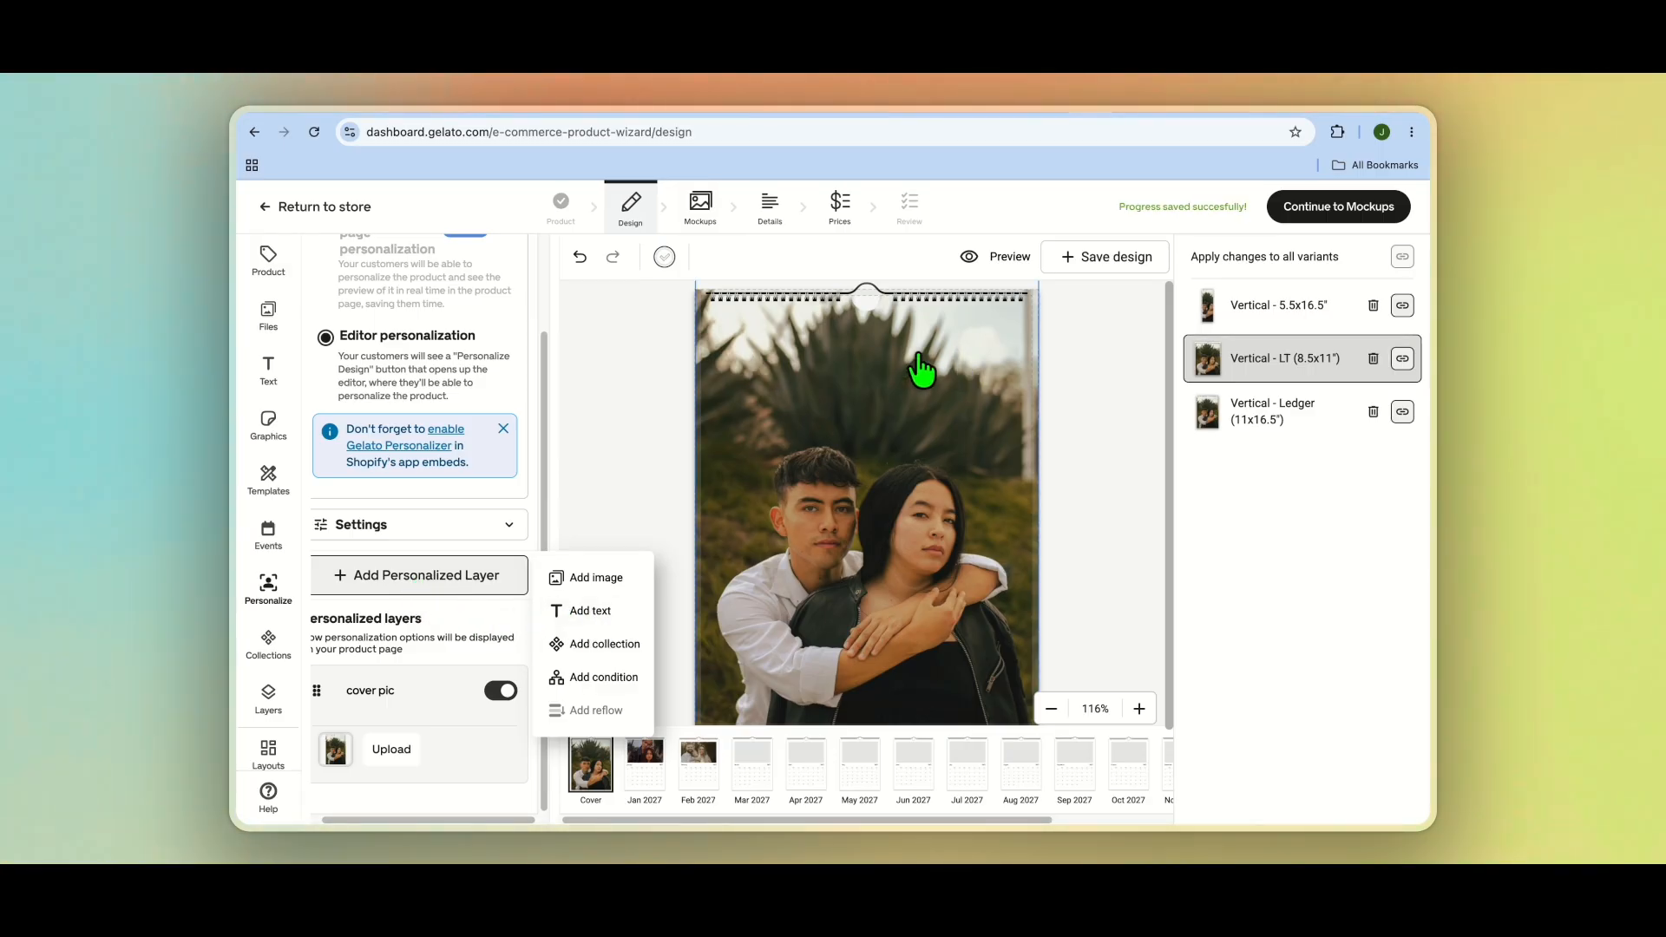
pyautogui.click(577, 521)
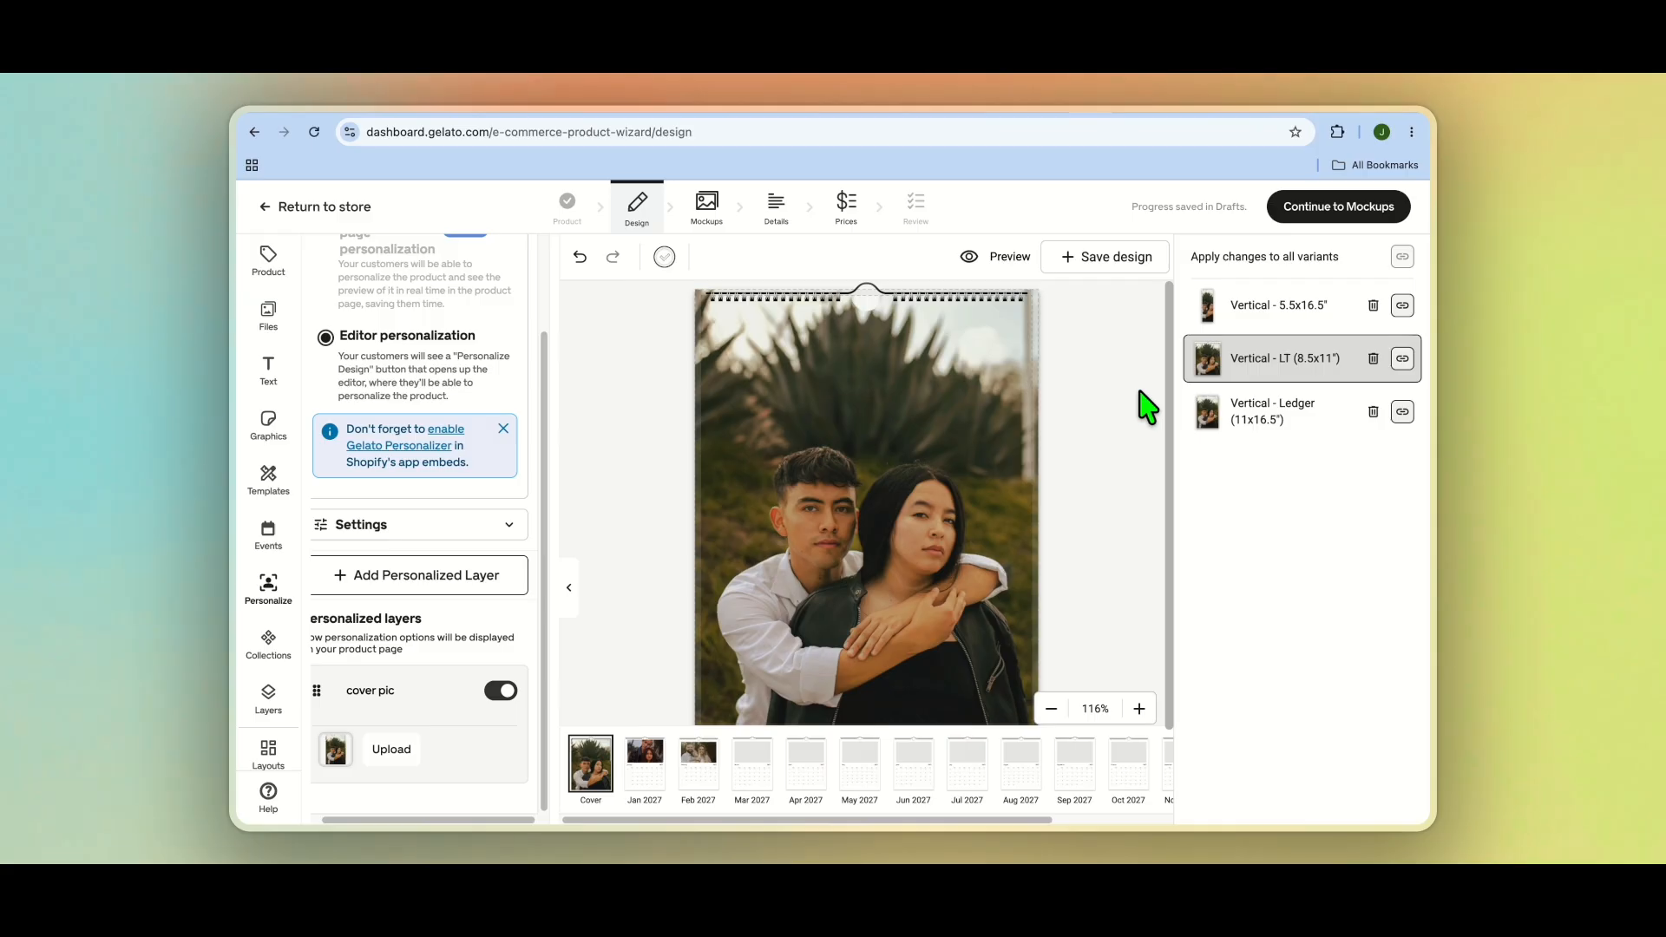
# Step: Continue to the mockups and include the January and February page images alongside the primary cover image
pyautogui.click(1373, 212)
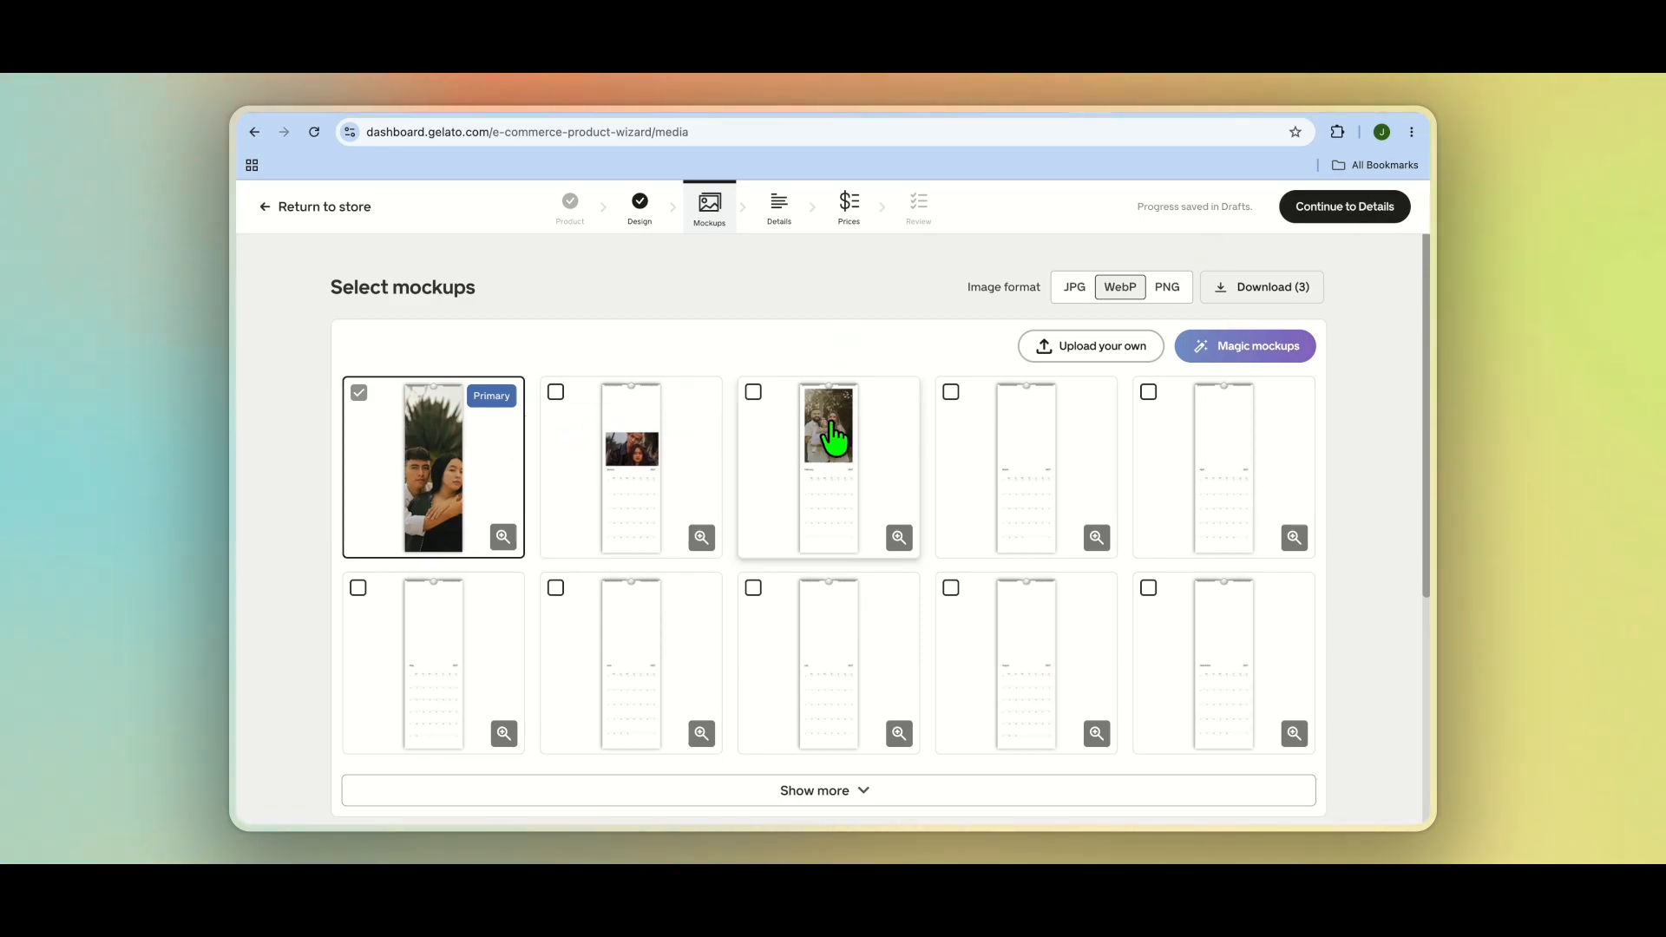
pyautogui.click(754, 392)
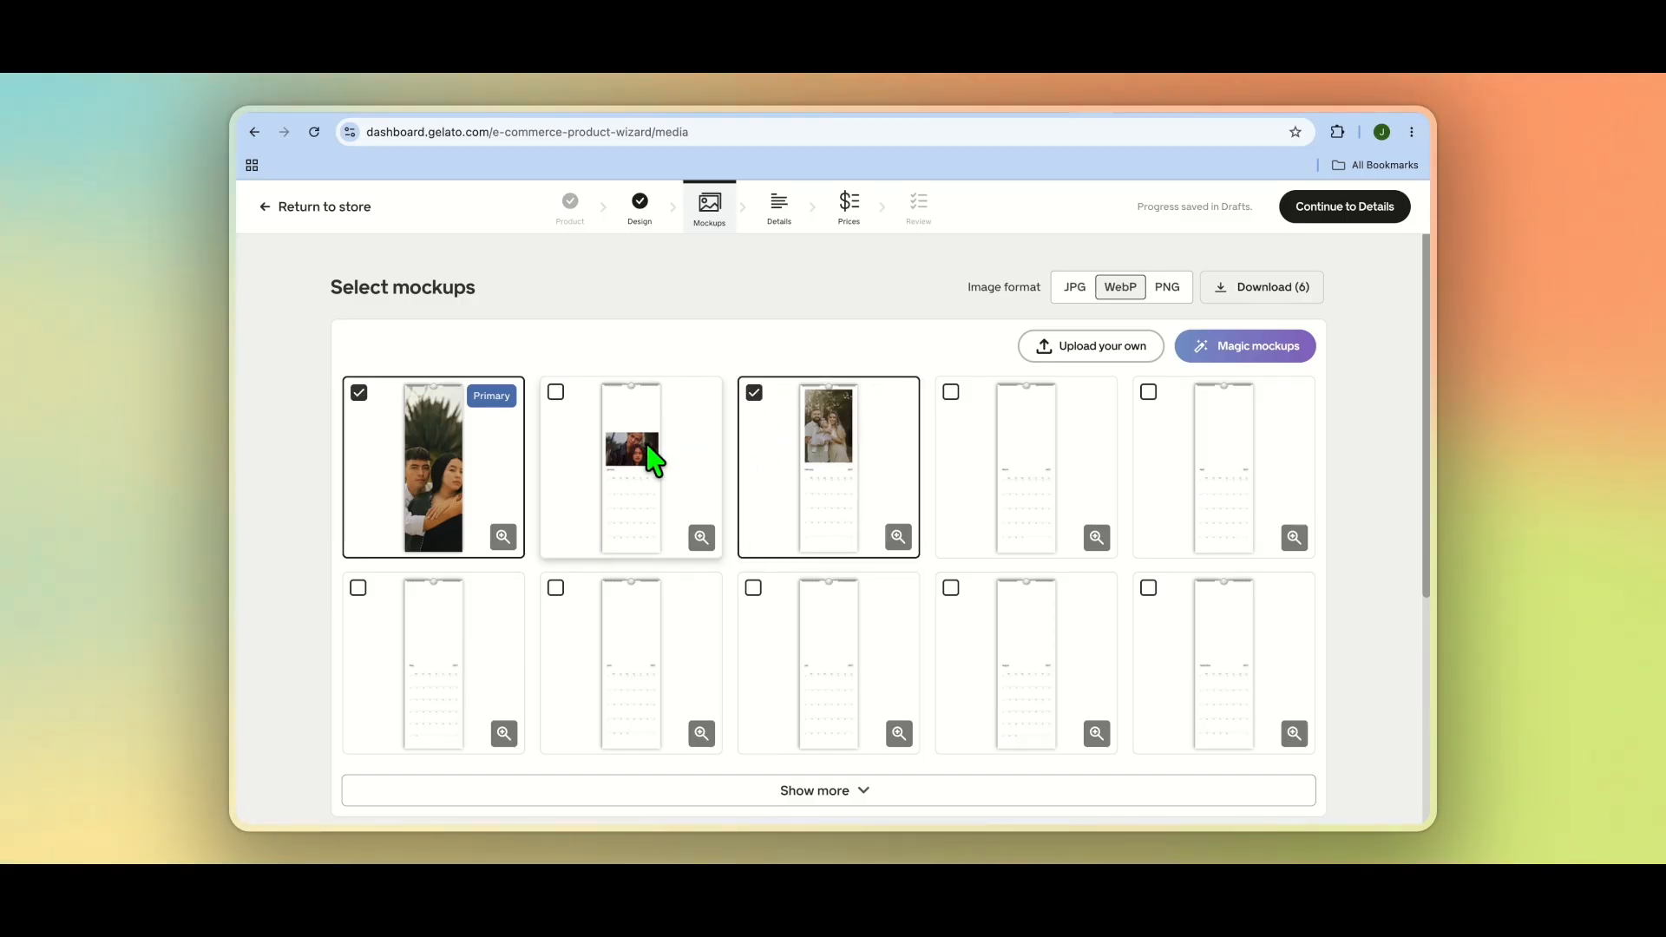
pyautogui.click(556, 393)
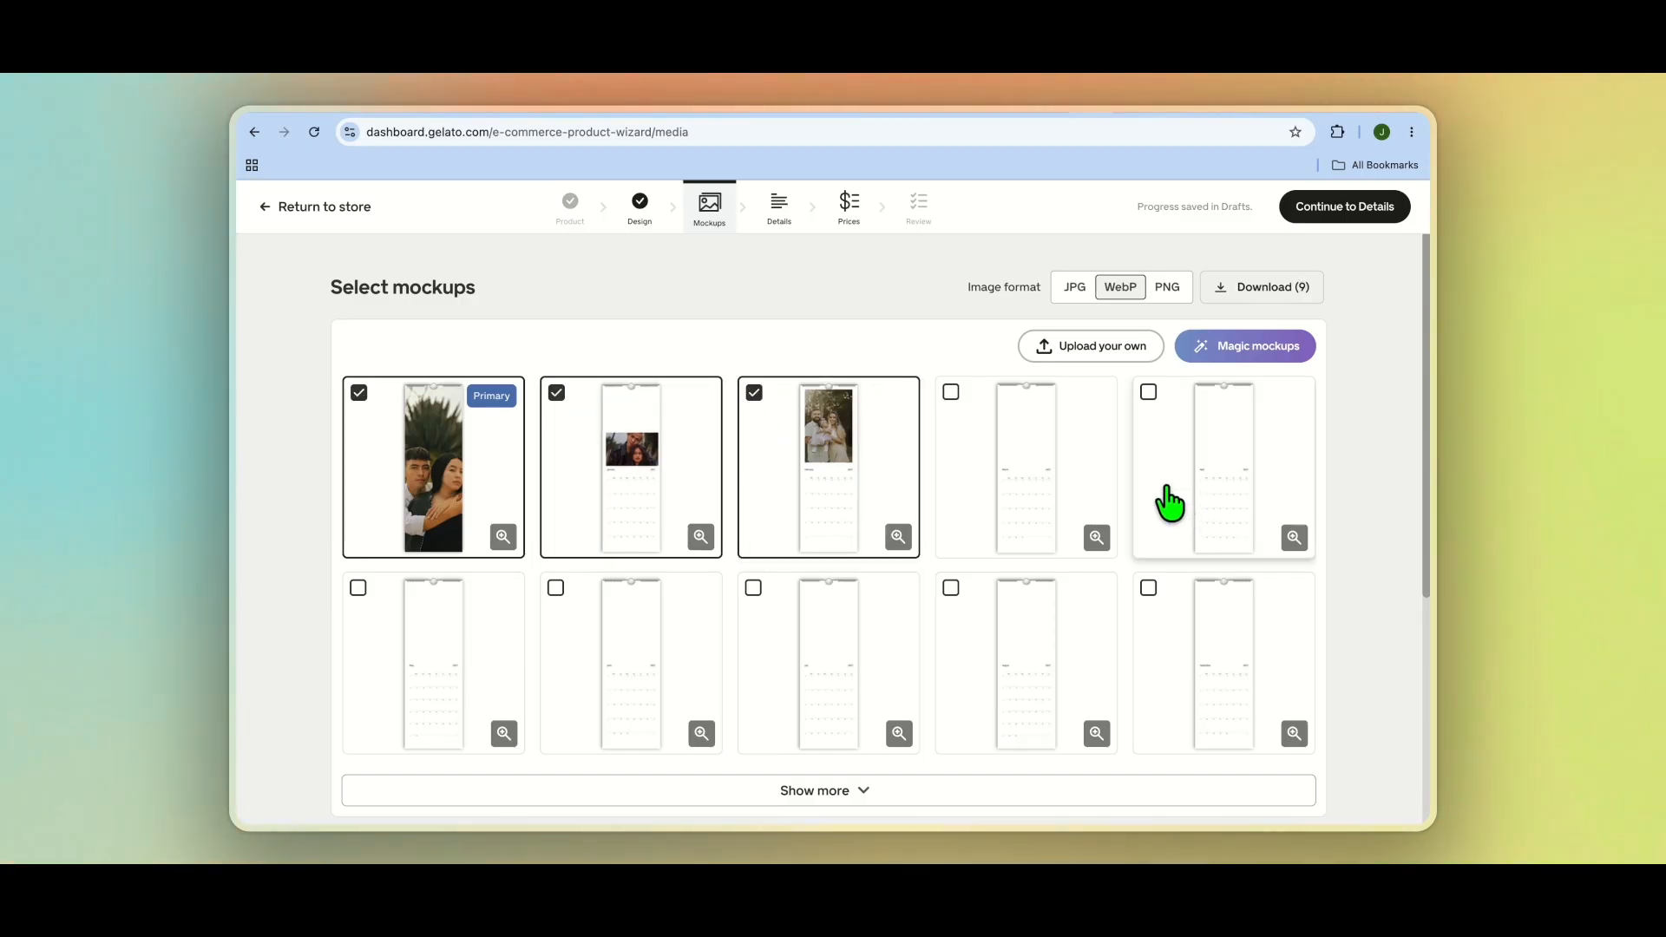
# Step: Keep the default product details, continue to pricing and preview the costs in United States dollar
pyautogui.click(1376, 210)
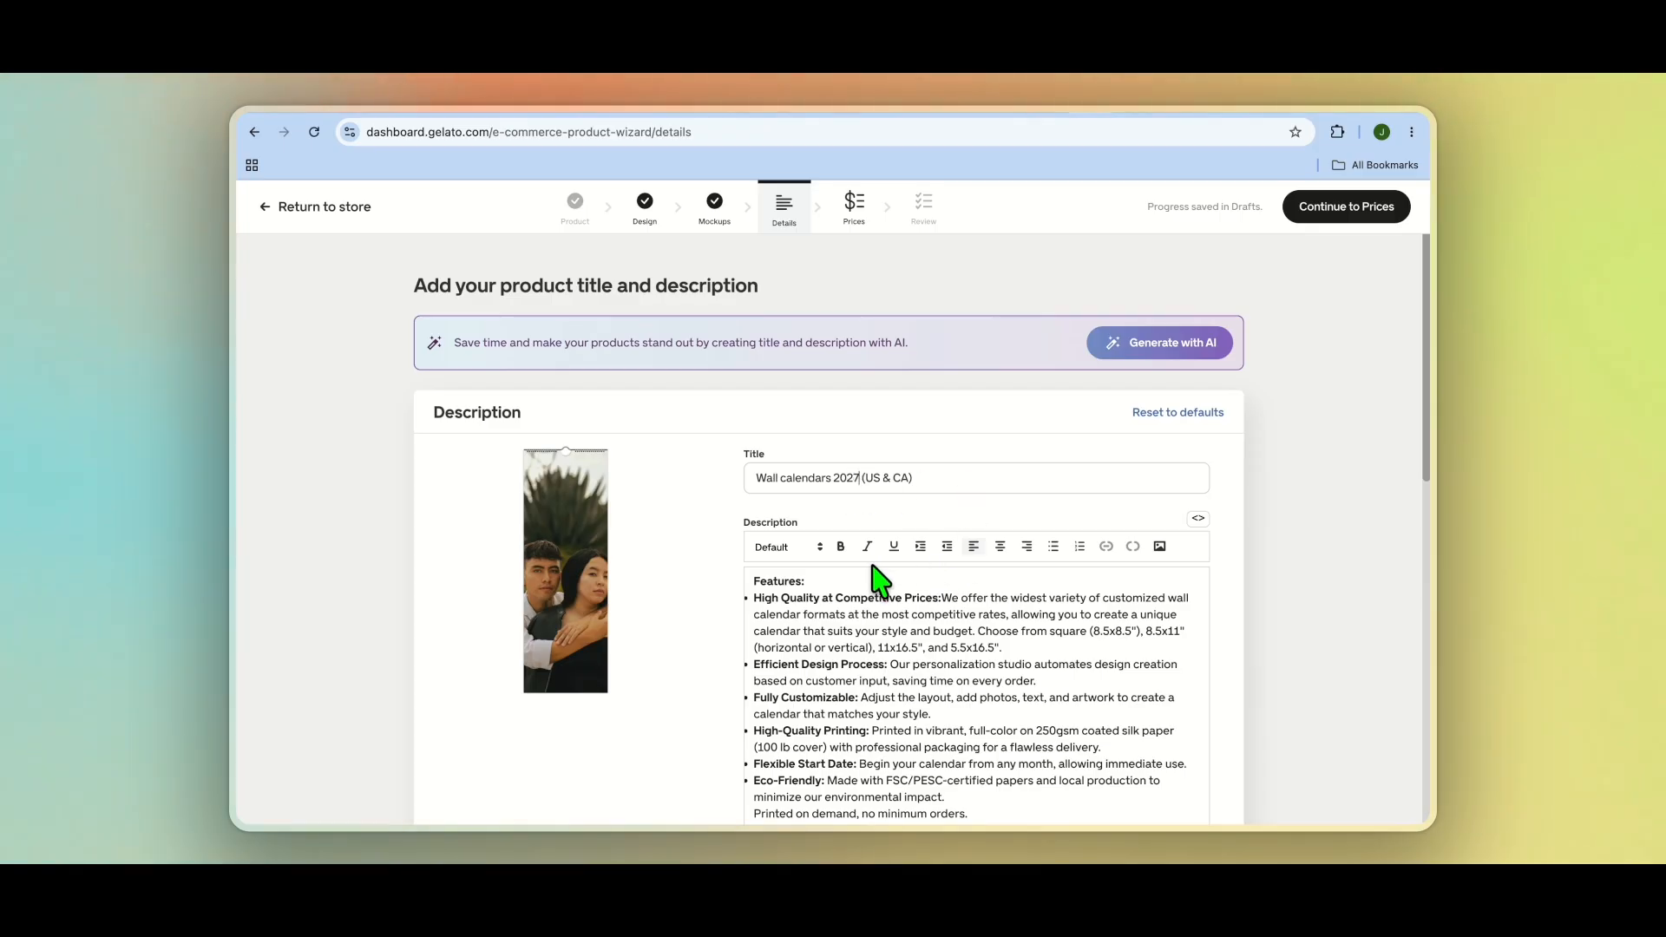
pyautogui.scroll(-5, 874, 568)
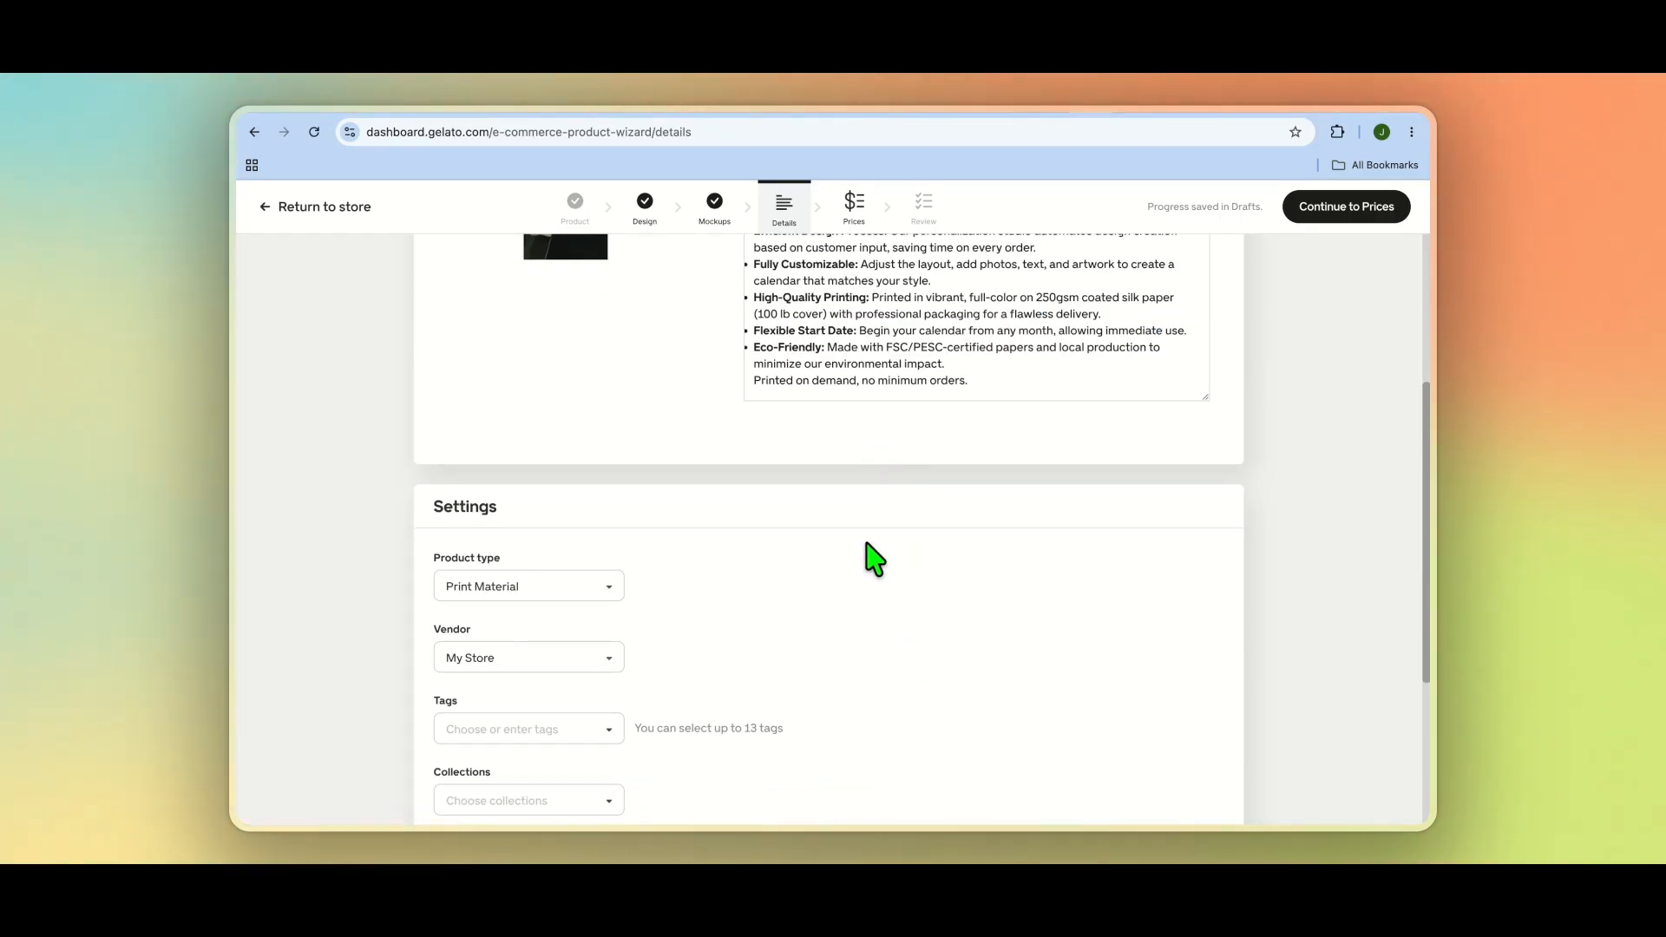
pyautogui.click(1341, 212)
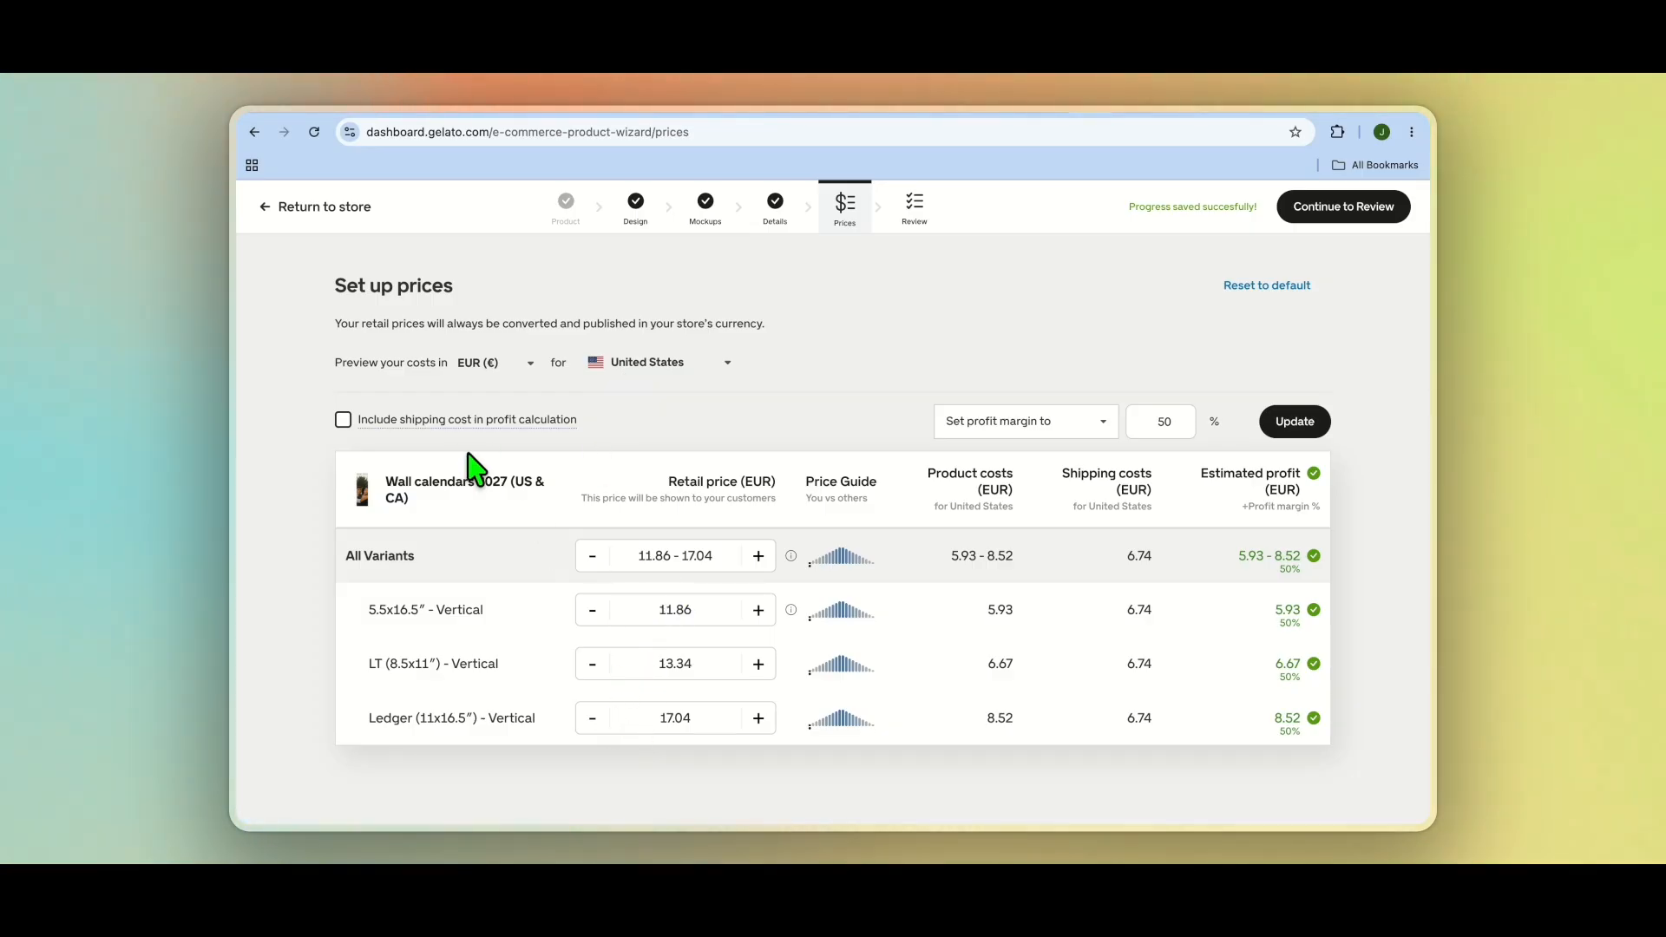
pyautogui.click(516, 368)
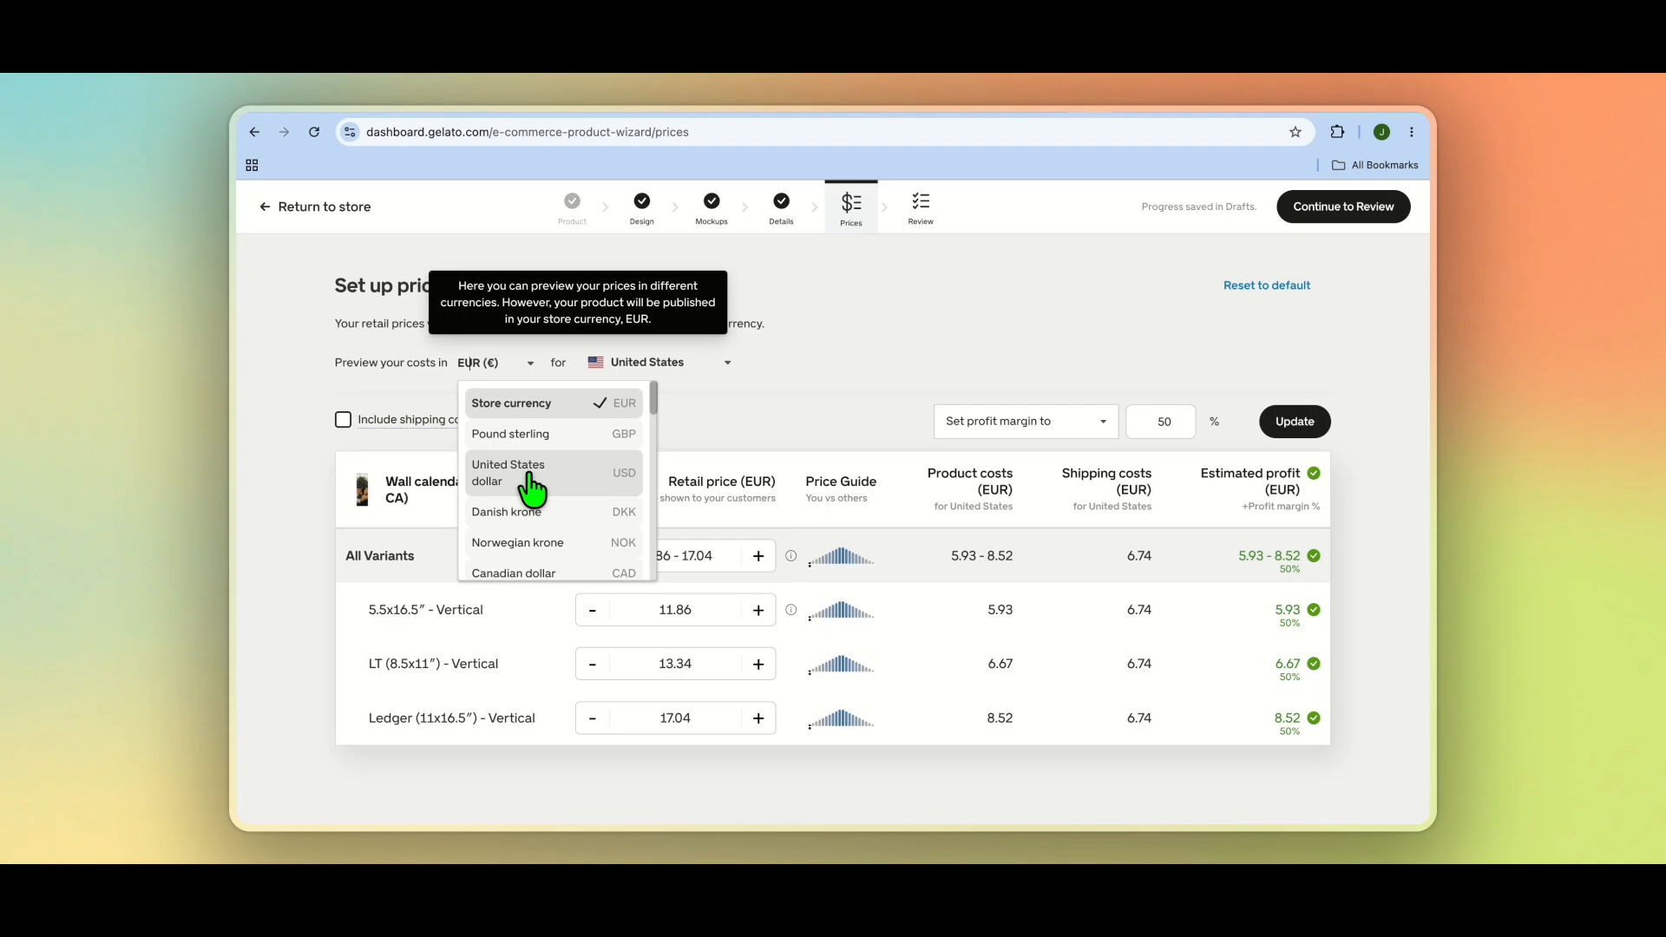
pyautogui.click(533, 486)
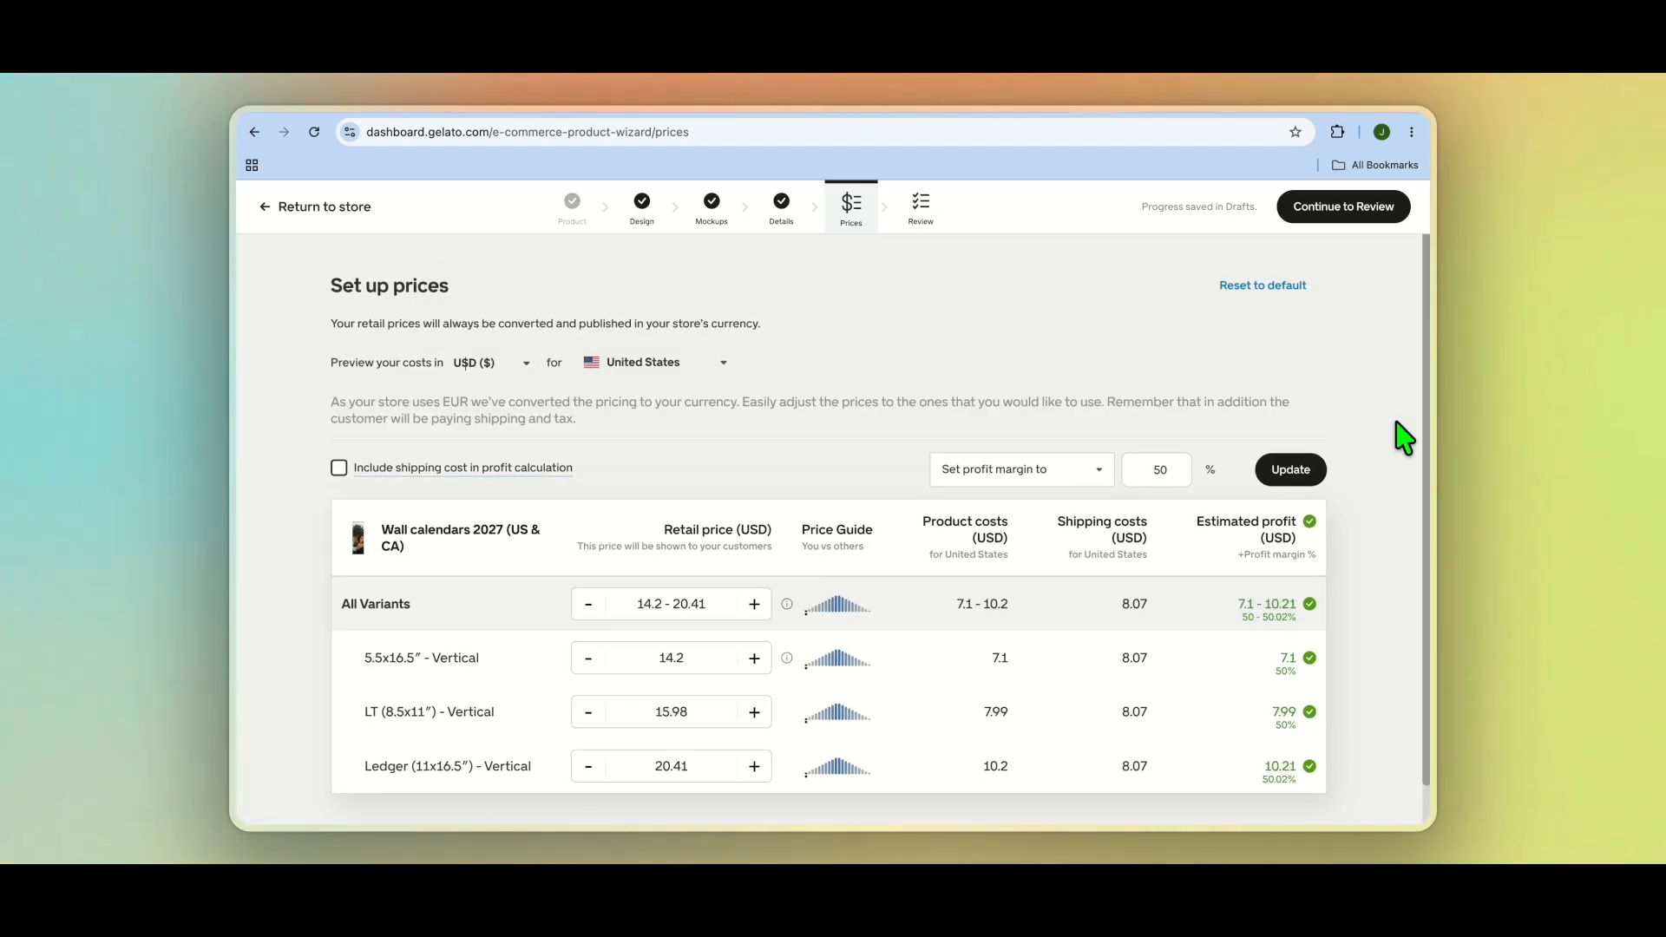
# Step: Continue to the product summary and publish the three vertical calendar variants to the store
pyautogui.click(1352, 219)
pyautogui.click(908, 582)
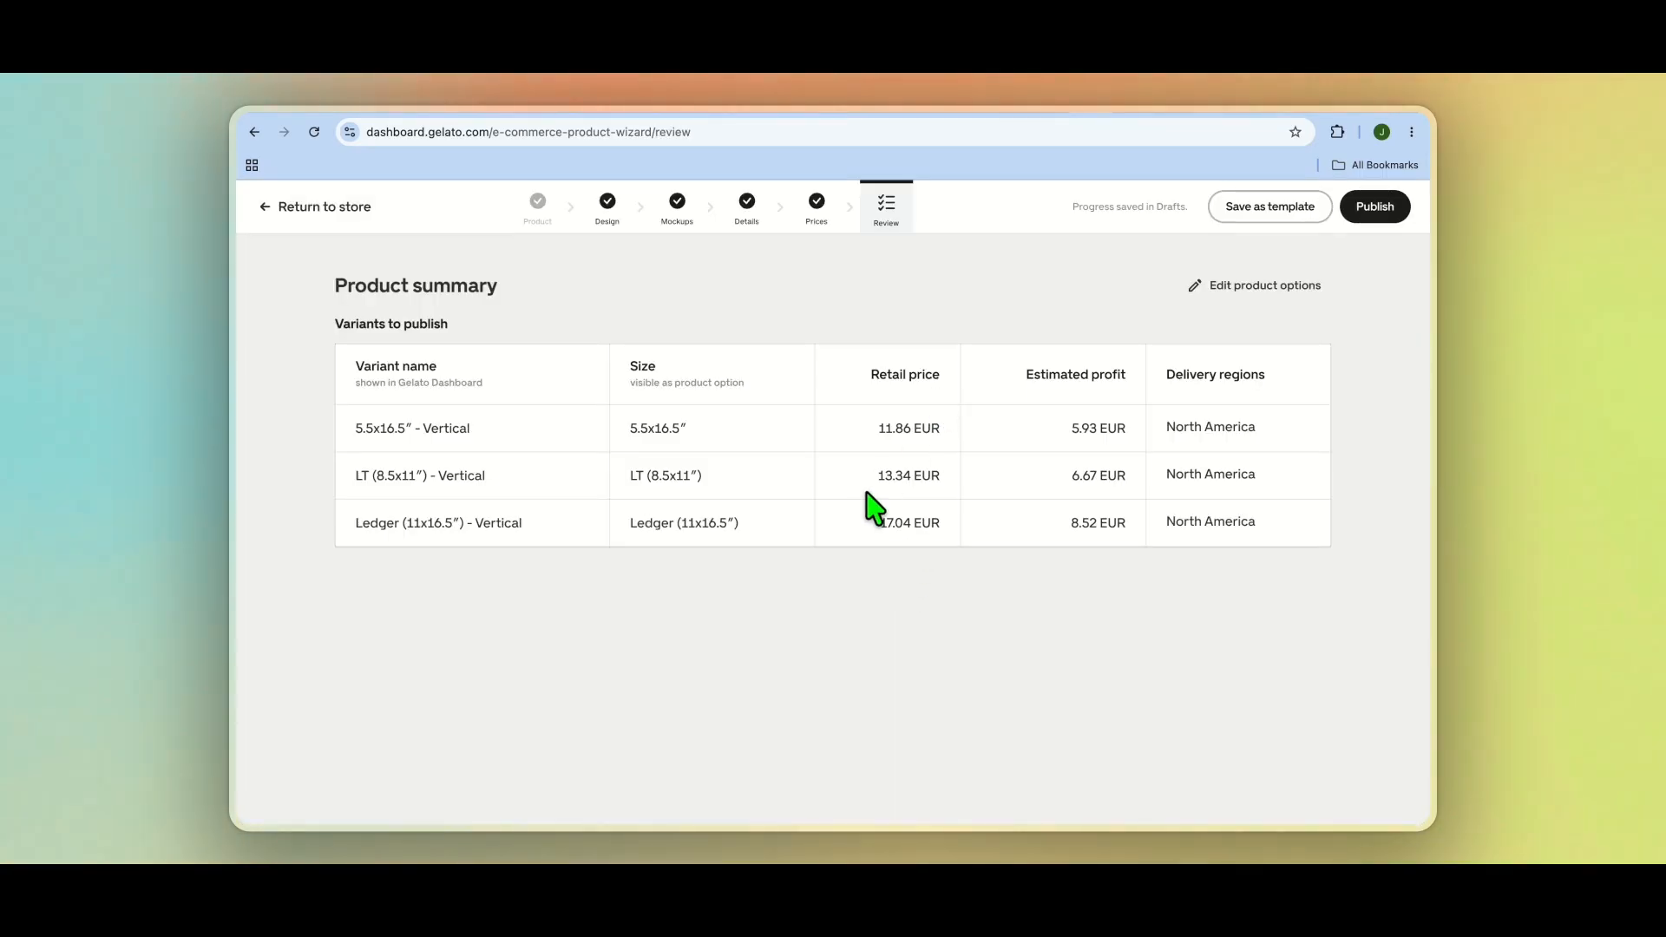
pyautogui.click(1372, 208)
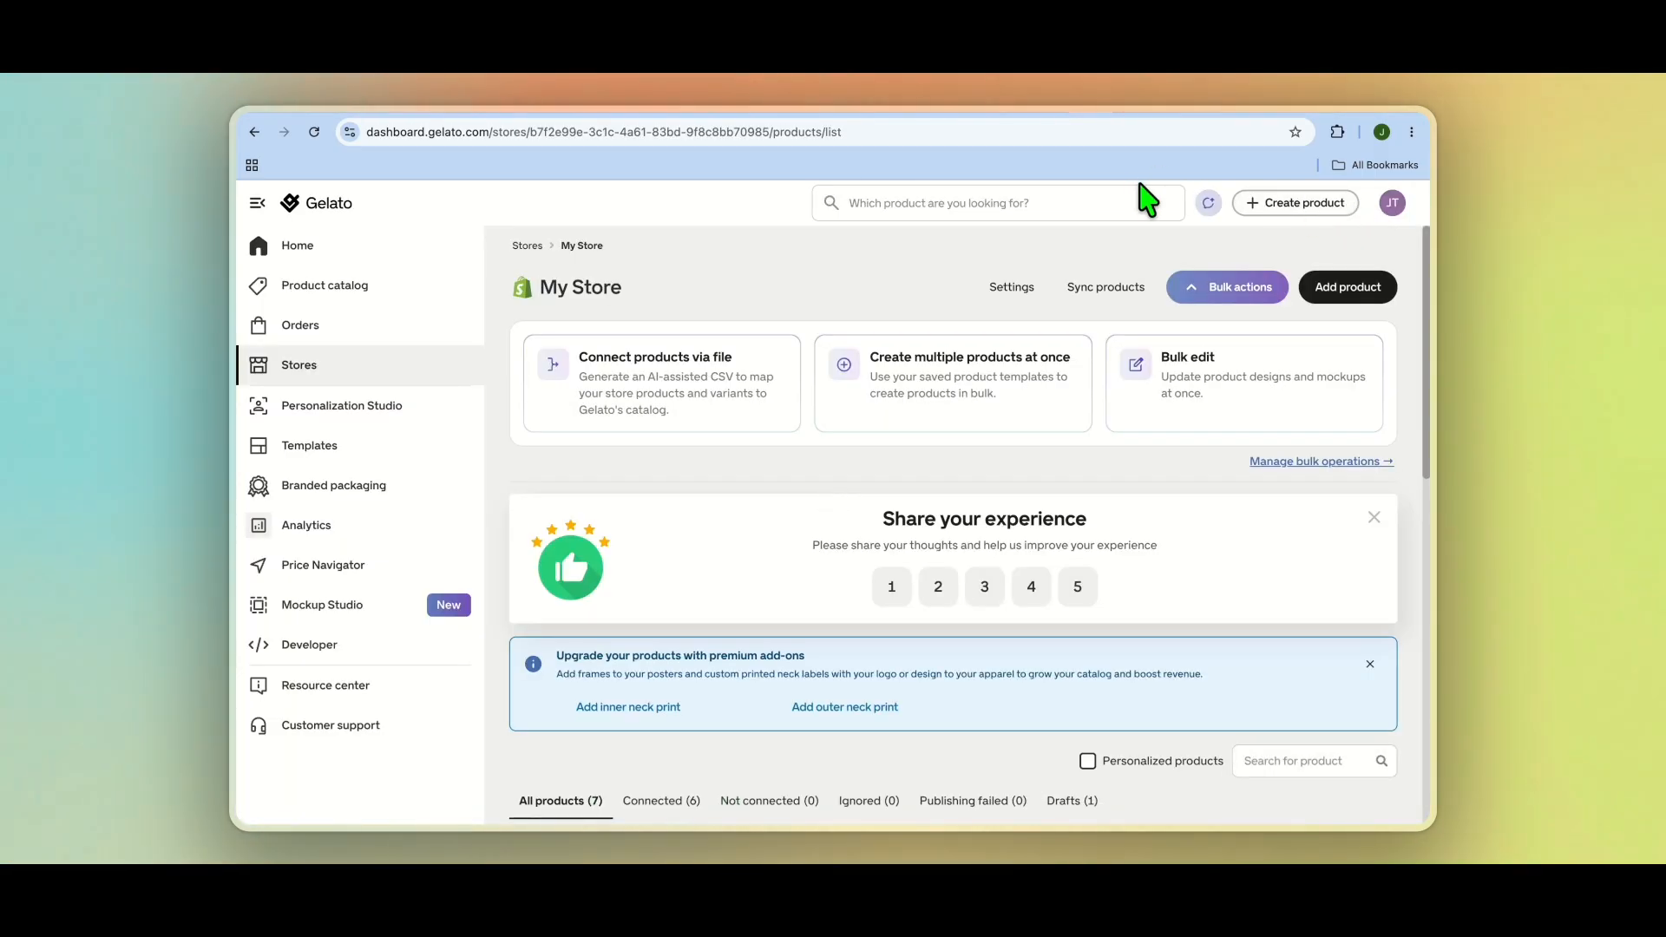
# Step: Switch to the Shopify admin, leave the theme editor and preview the product "Wall calendars 2027 (US & CA)" on the online store
pyautogui.click(1177, 121)
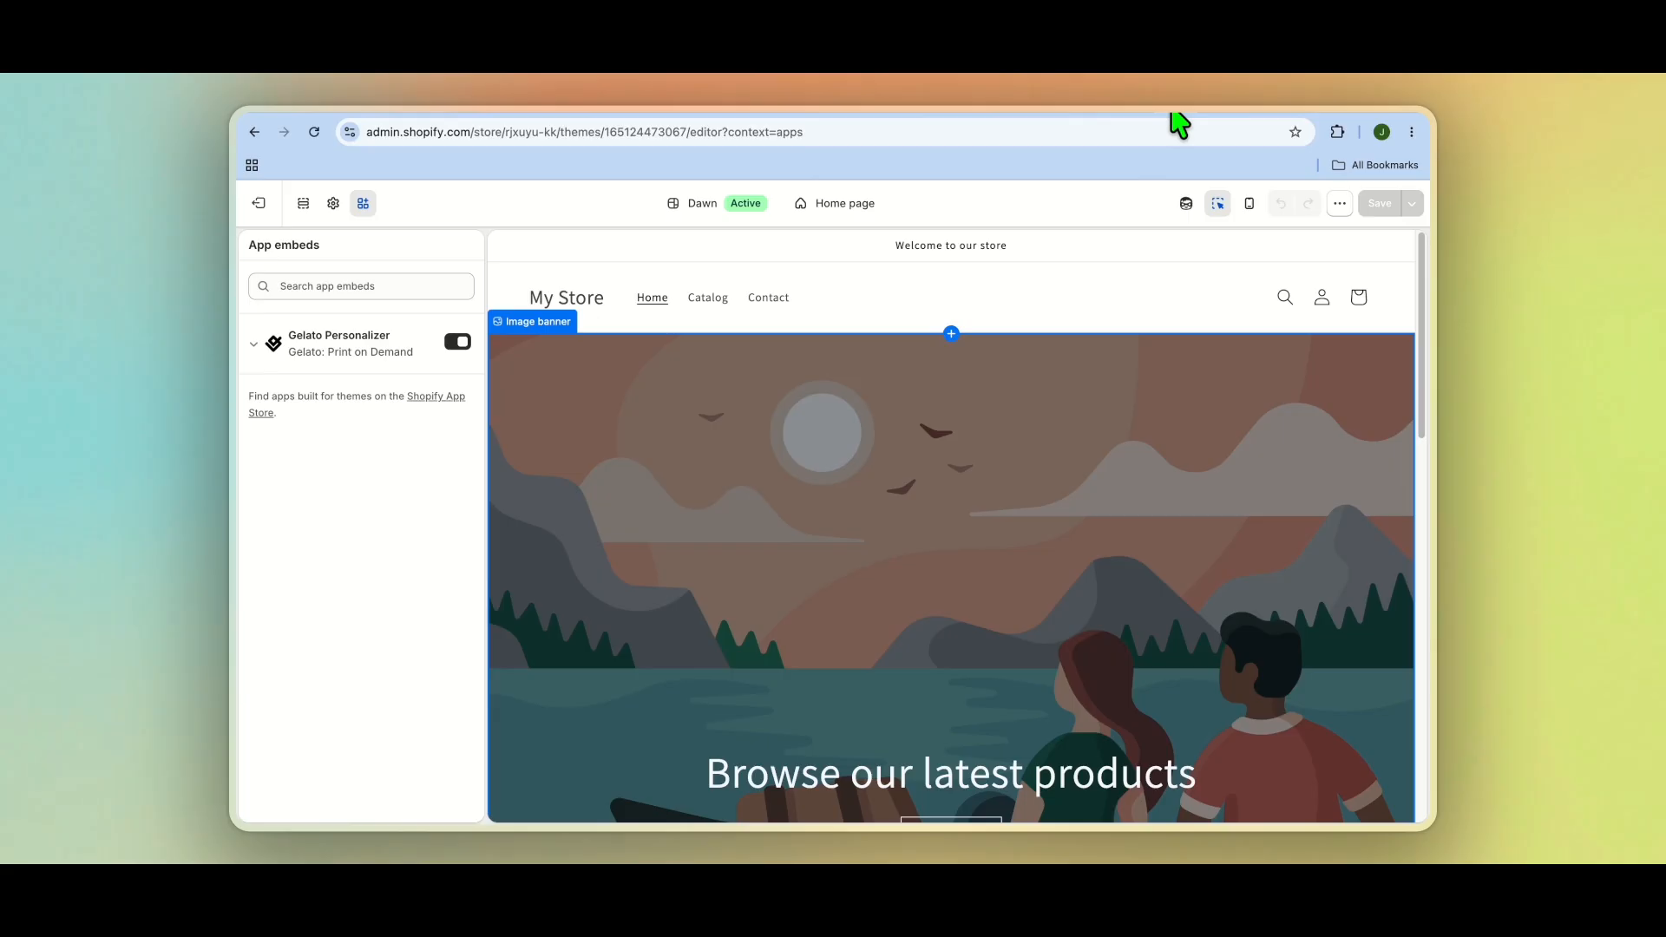
pyautogui.click(249, 212)
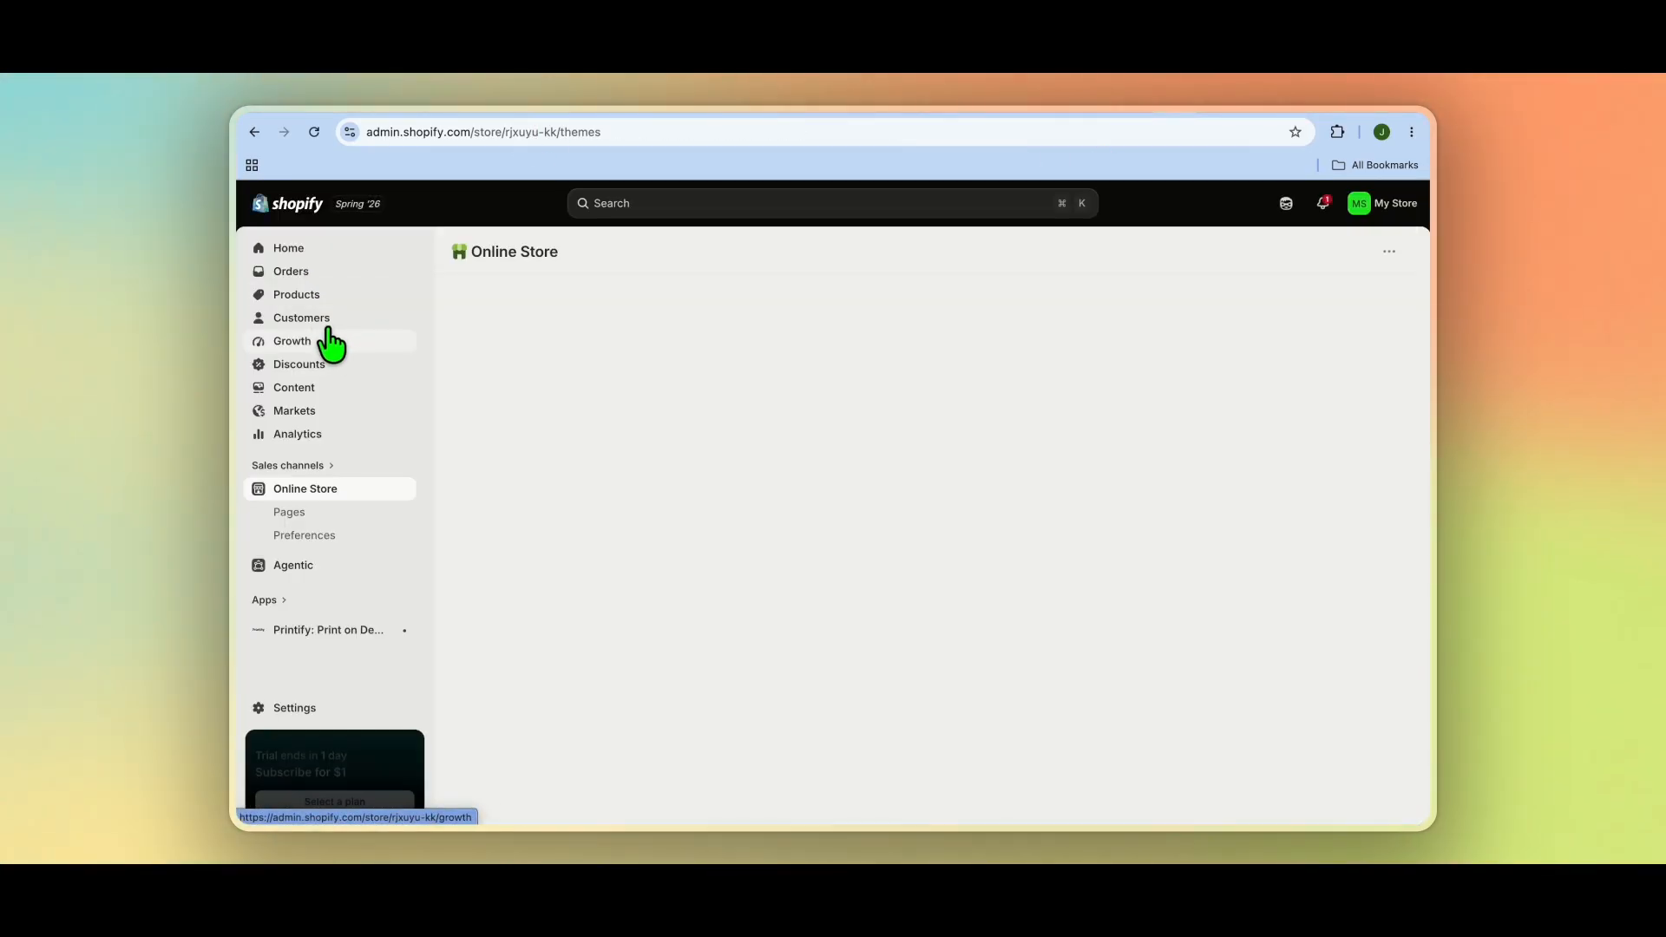
pyautogui.click(336, 295)
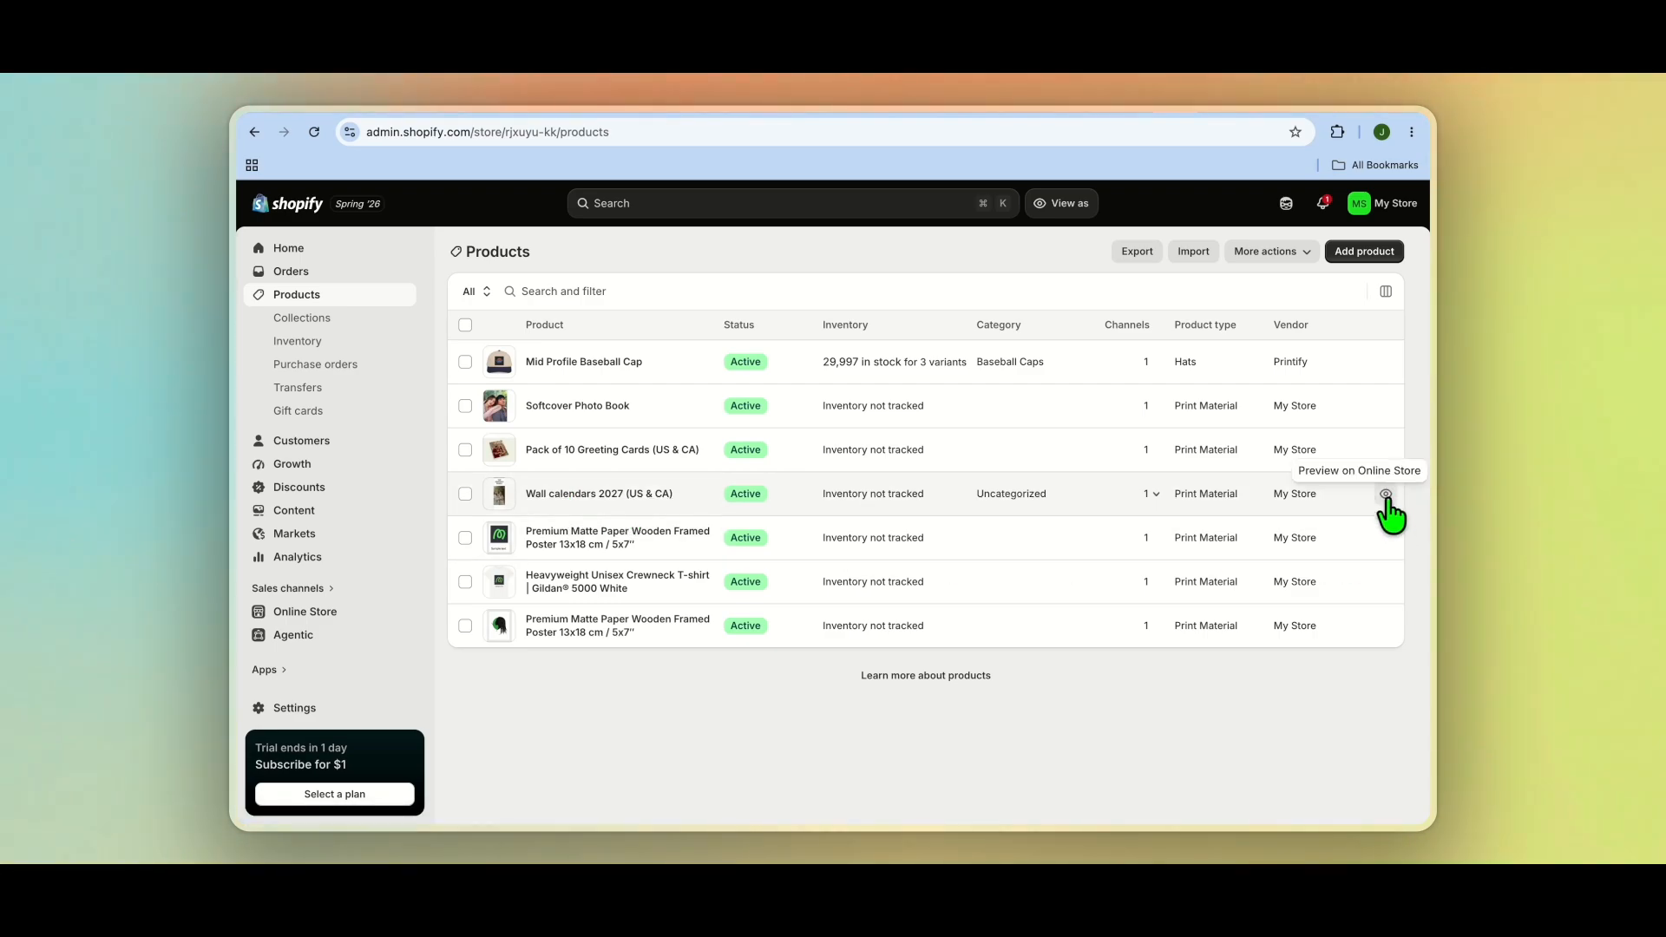
pyautogui.click(1385, 495)
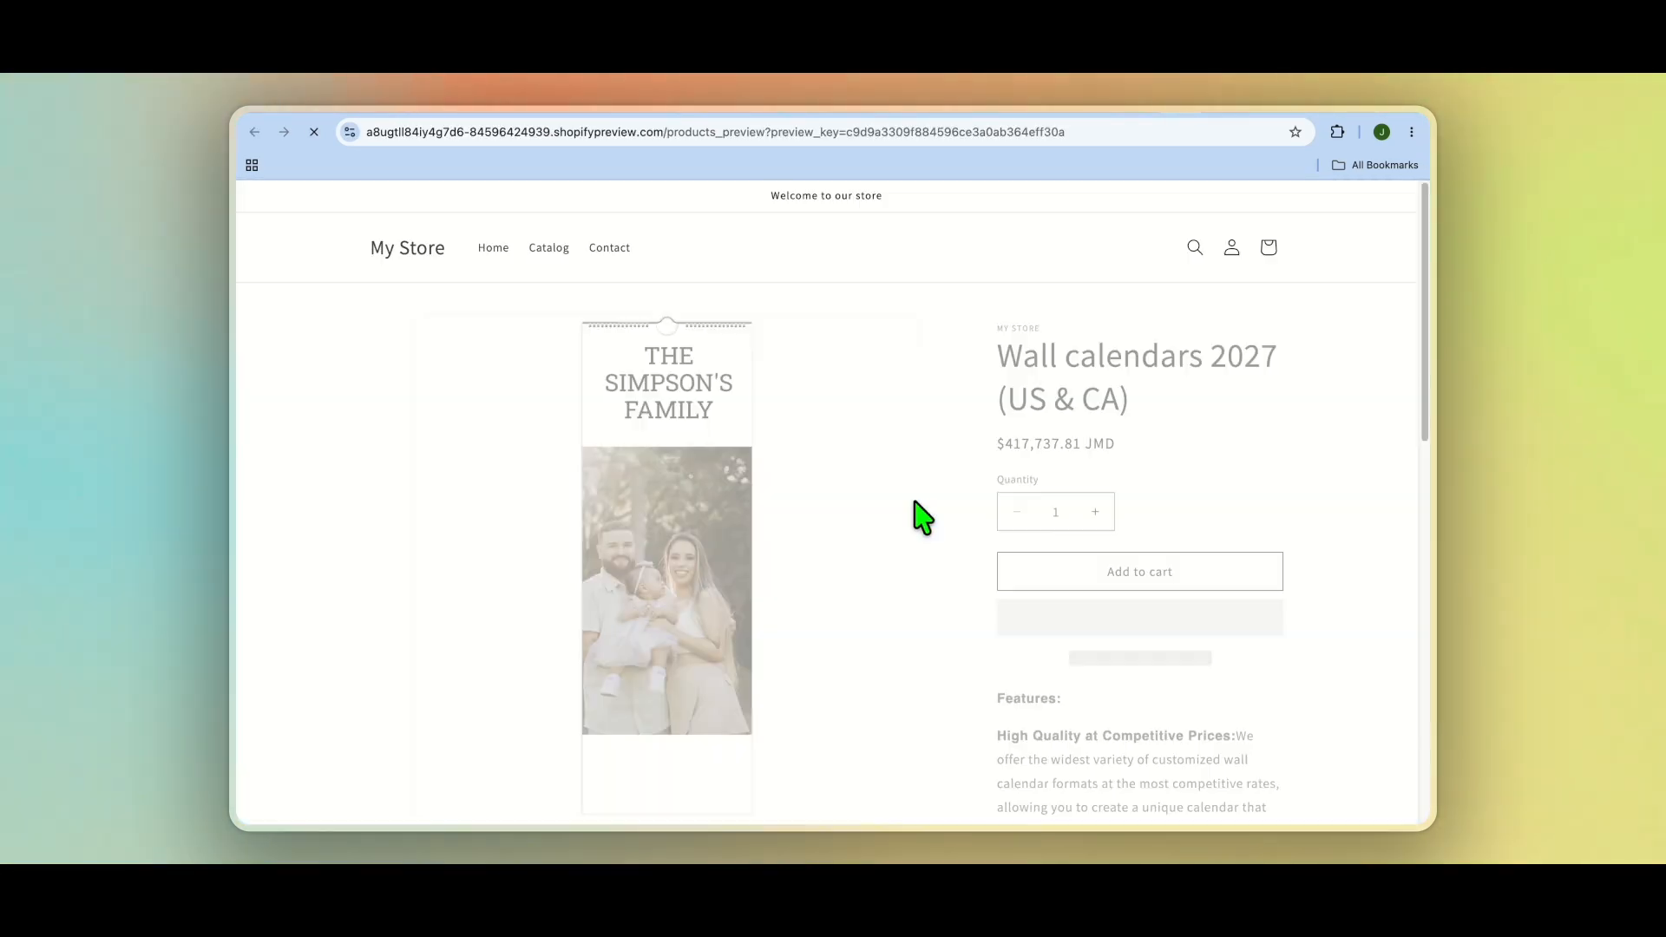
# Step: Look over the calendar's product page and open its customer-facing Personalize Design editor
pyautogui.scroll(-10, 655, 564)
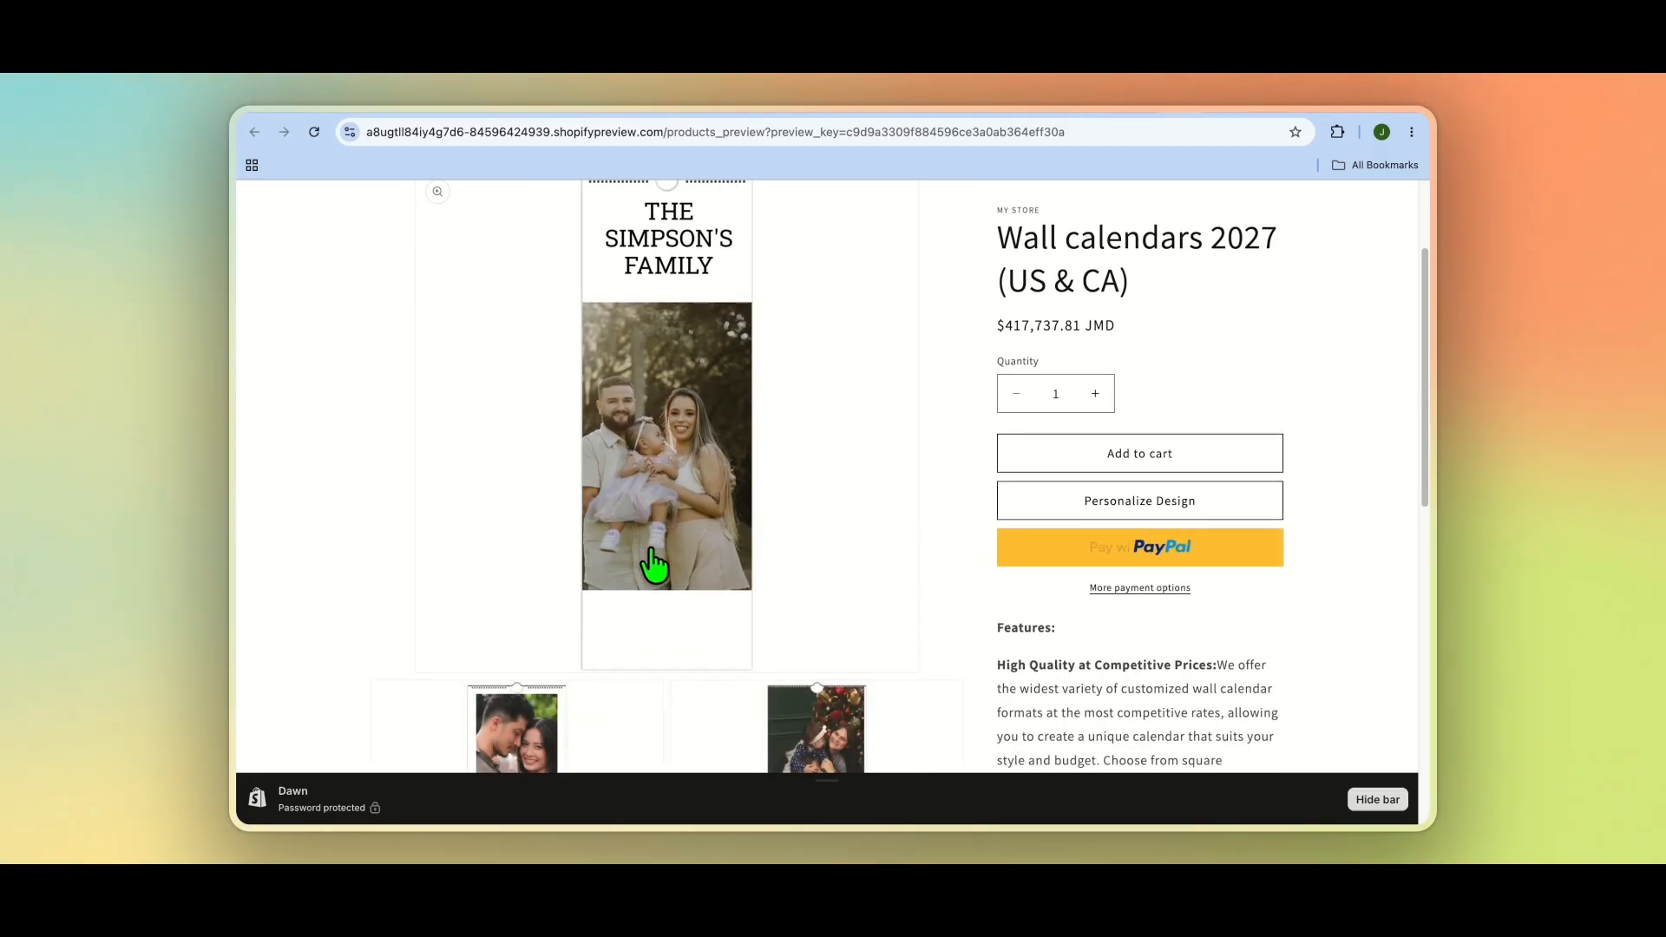
pyautogui.scroll(10, 655, 564)
pyautogui.scroll(-4, 655, 564)
pyautogui.scroll(4, 655, 564)
pyautogui.scroll(-1, 655, 564)
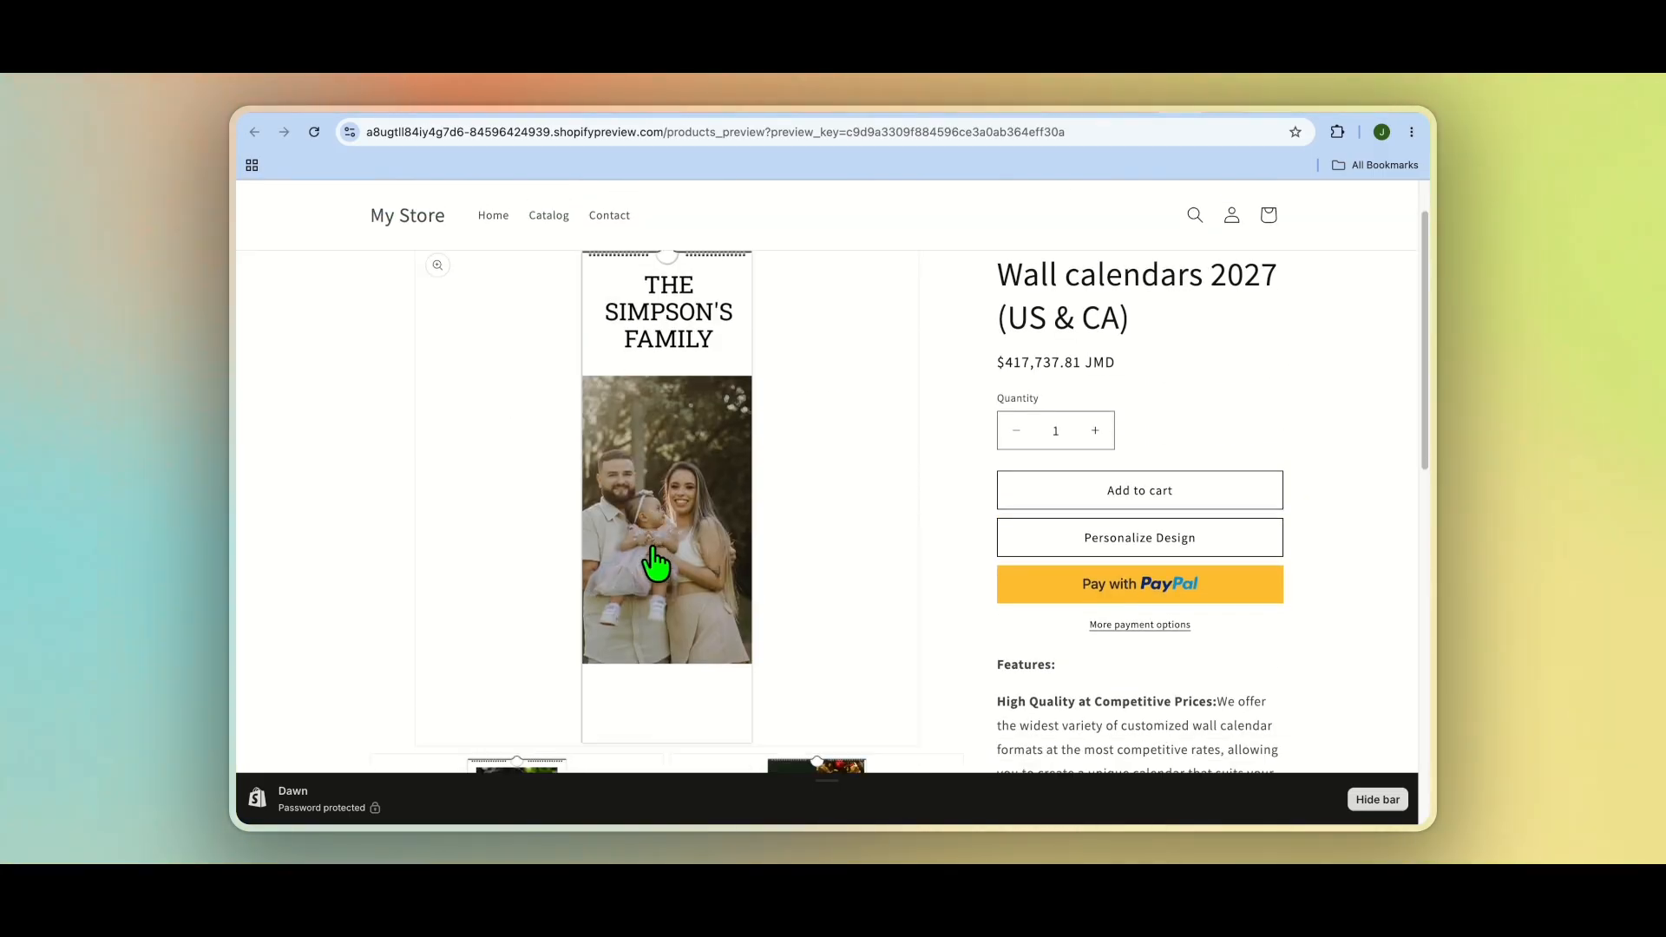
pyautogui.click(1078, 547)
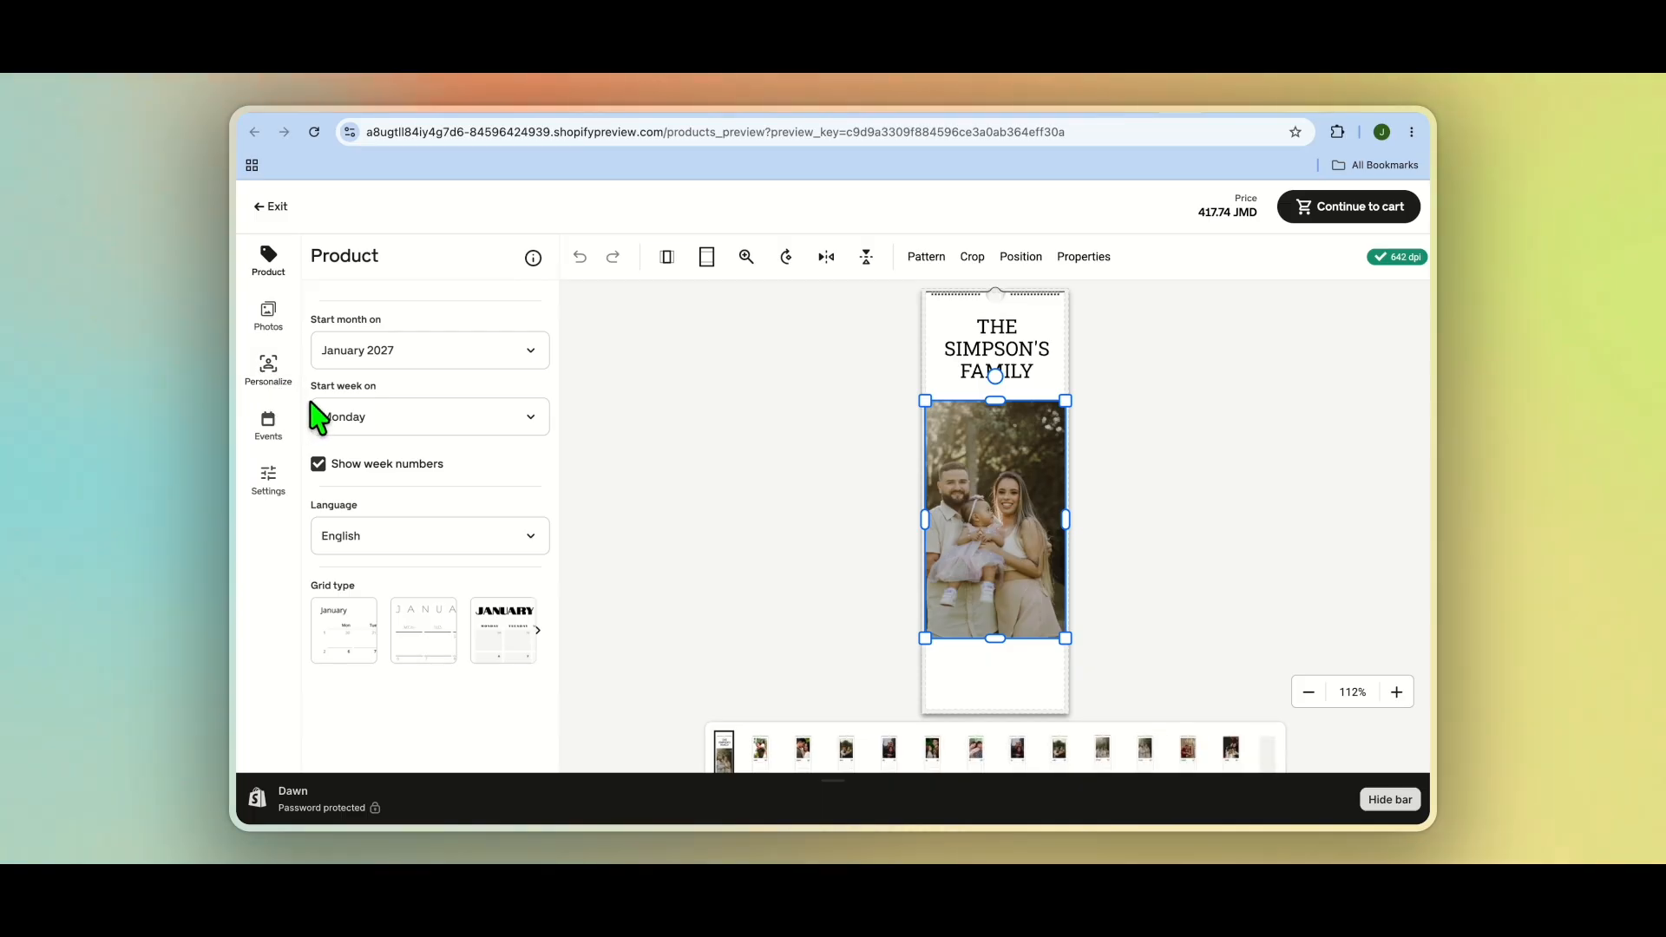
# Step: Try the calendar grid types, apply the one with the bold month heading and view the photo library
pyautogui.click(355, 647)
pyautogui.click(418, 649)
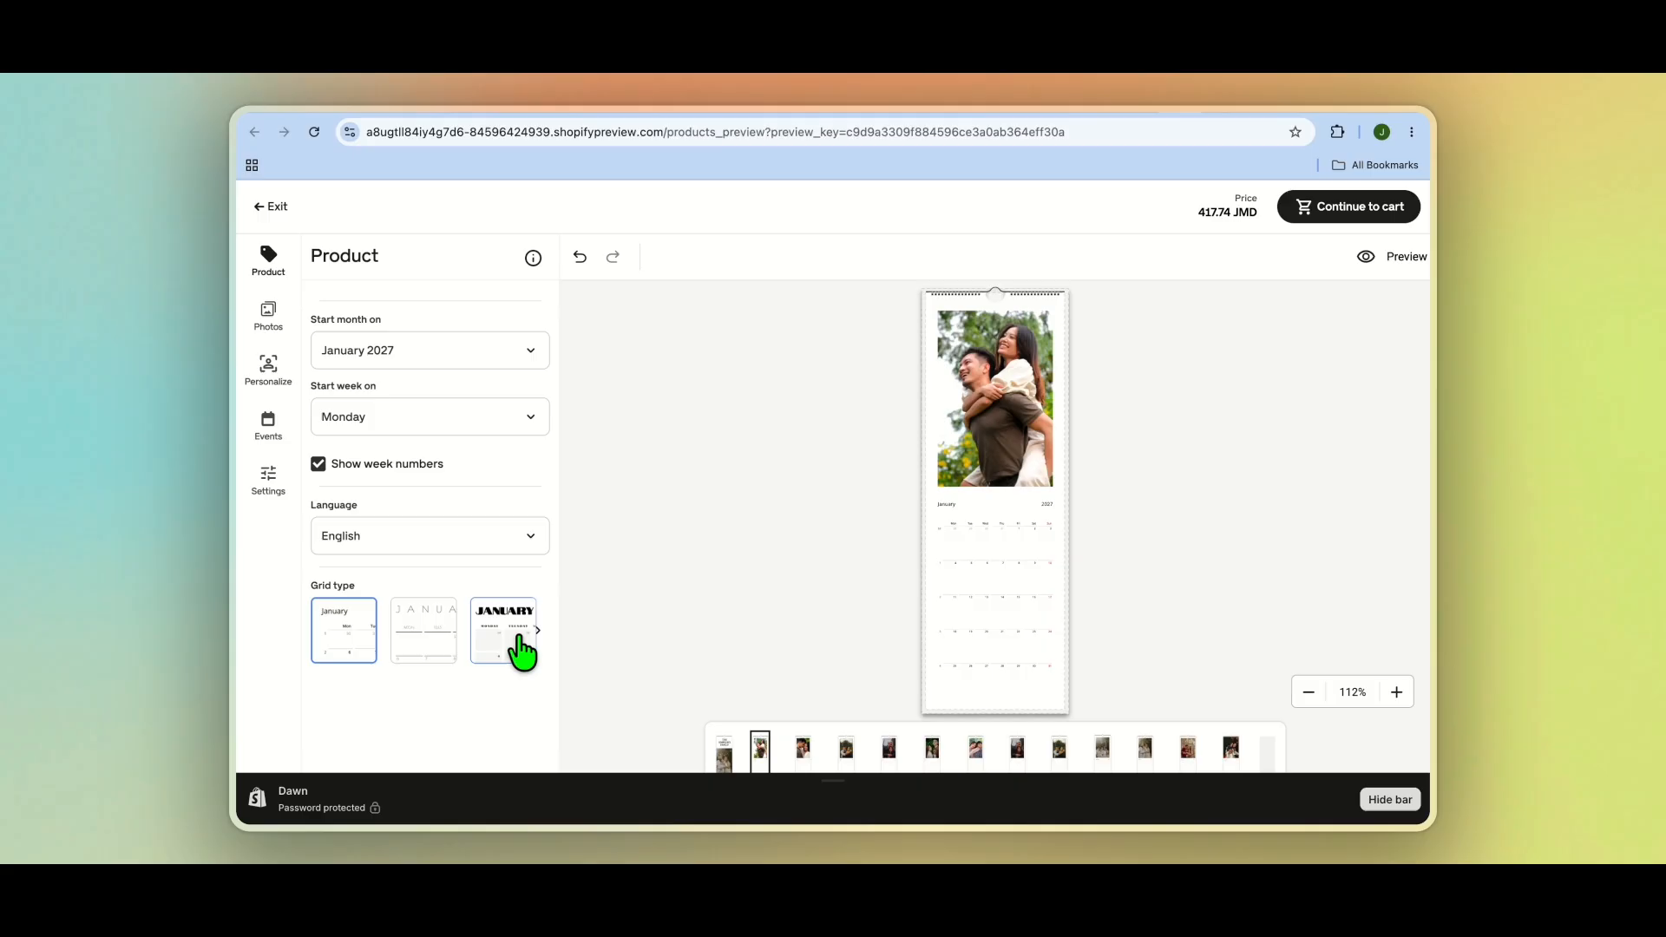
pyautogui.click(523, 649)
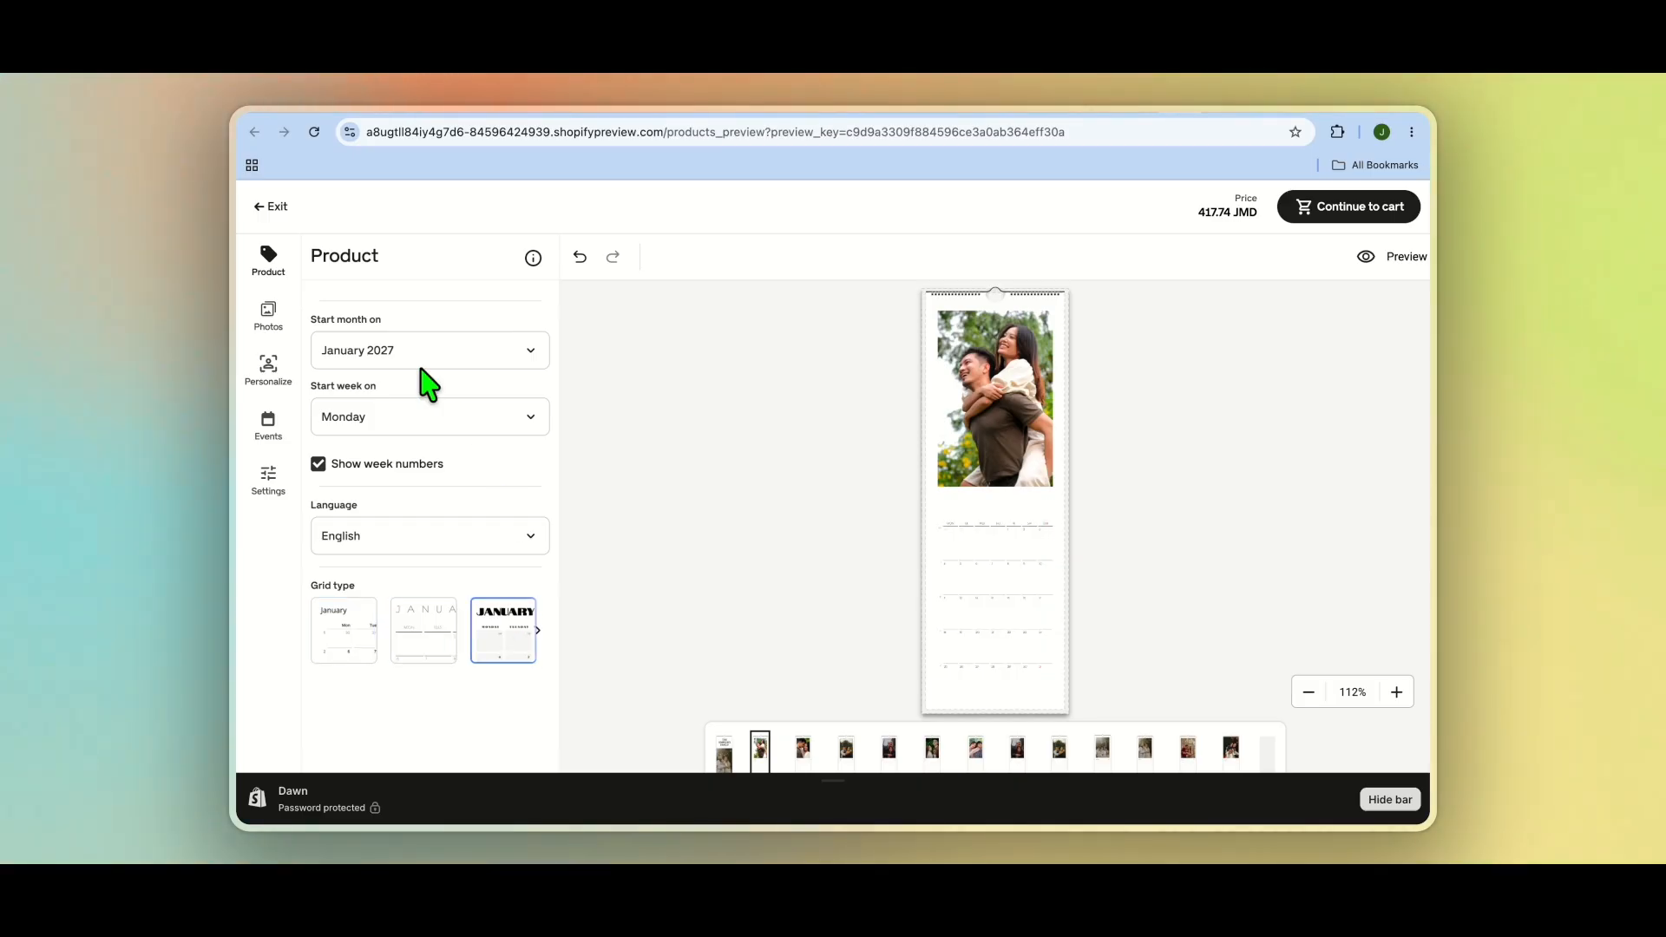
pyautogui.click(271, 314)
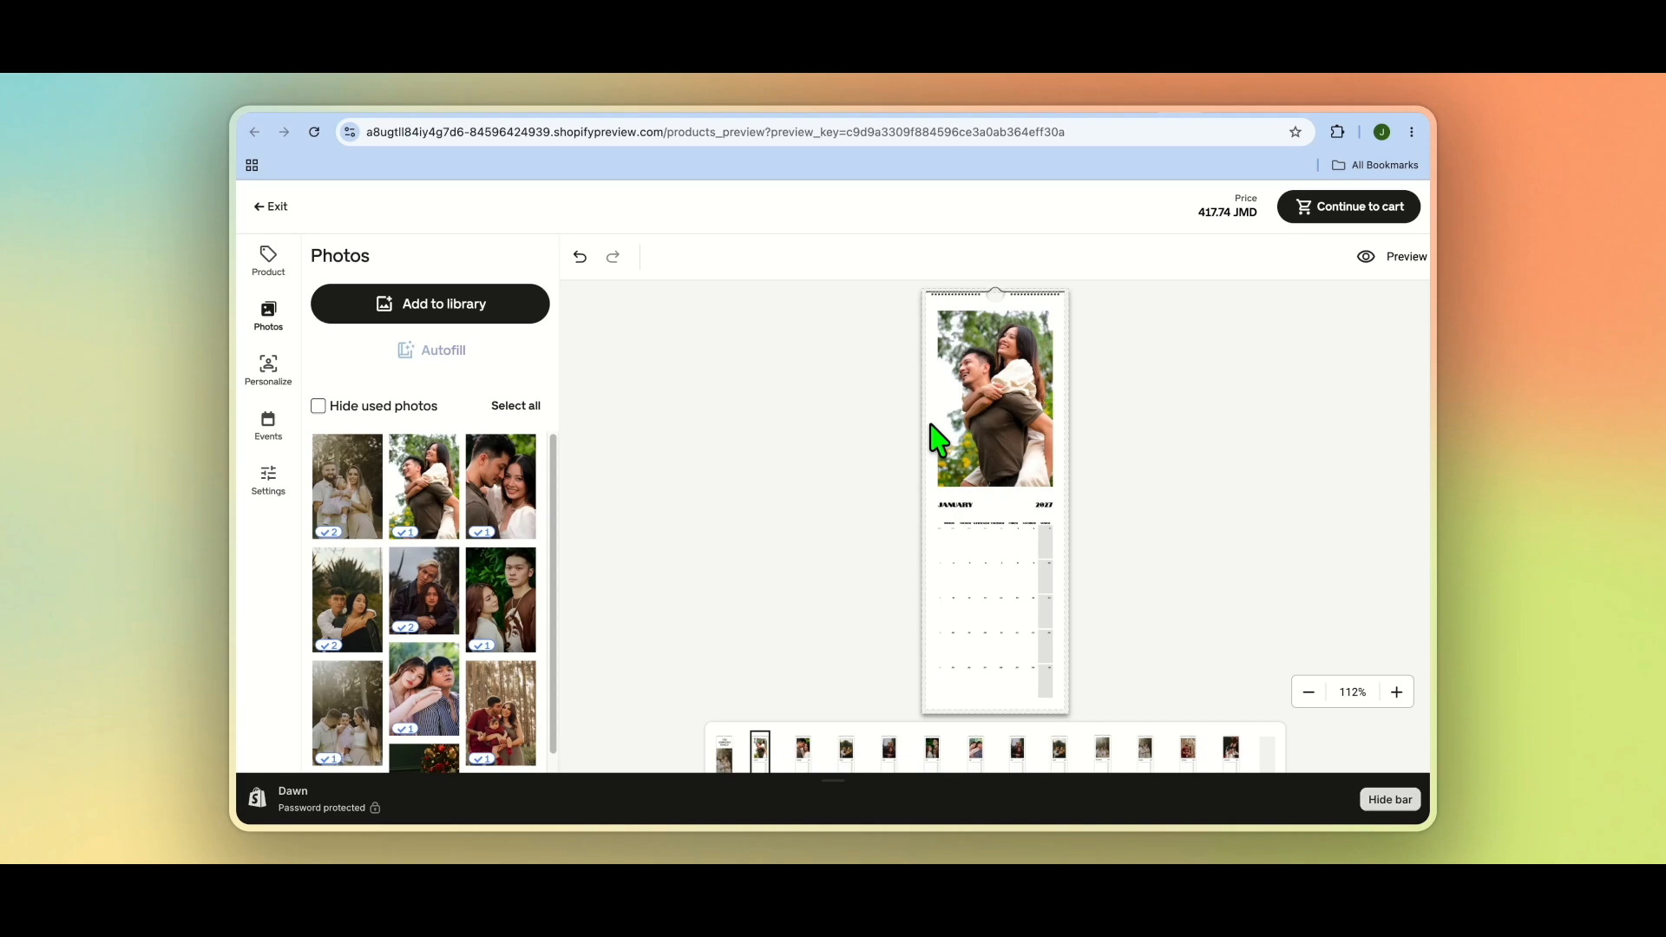
# Step: Add a custom event named "test" on January 11, 2027 and select the January calendar grid
pyautogui.click(268, 429)
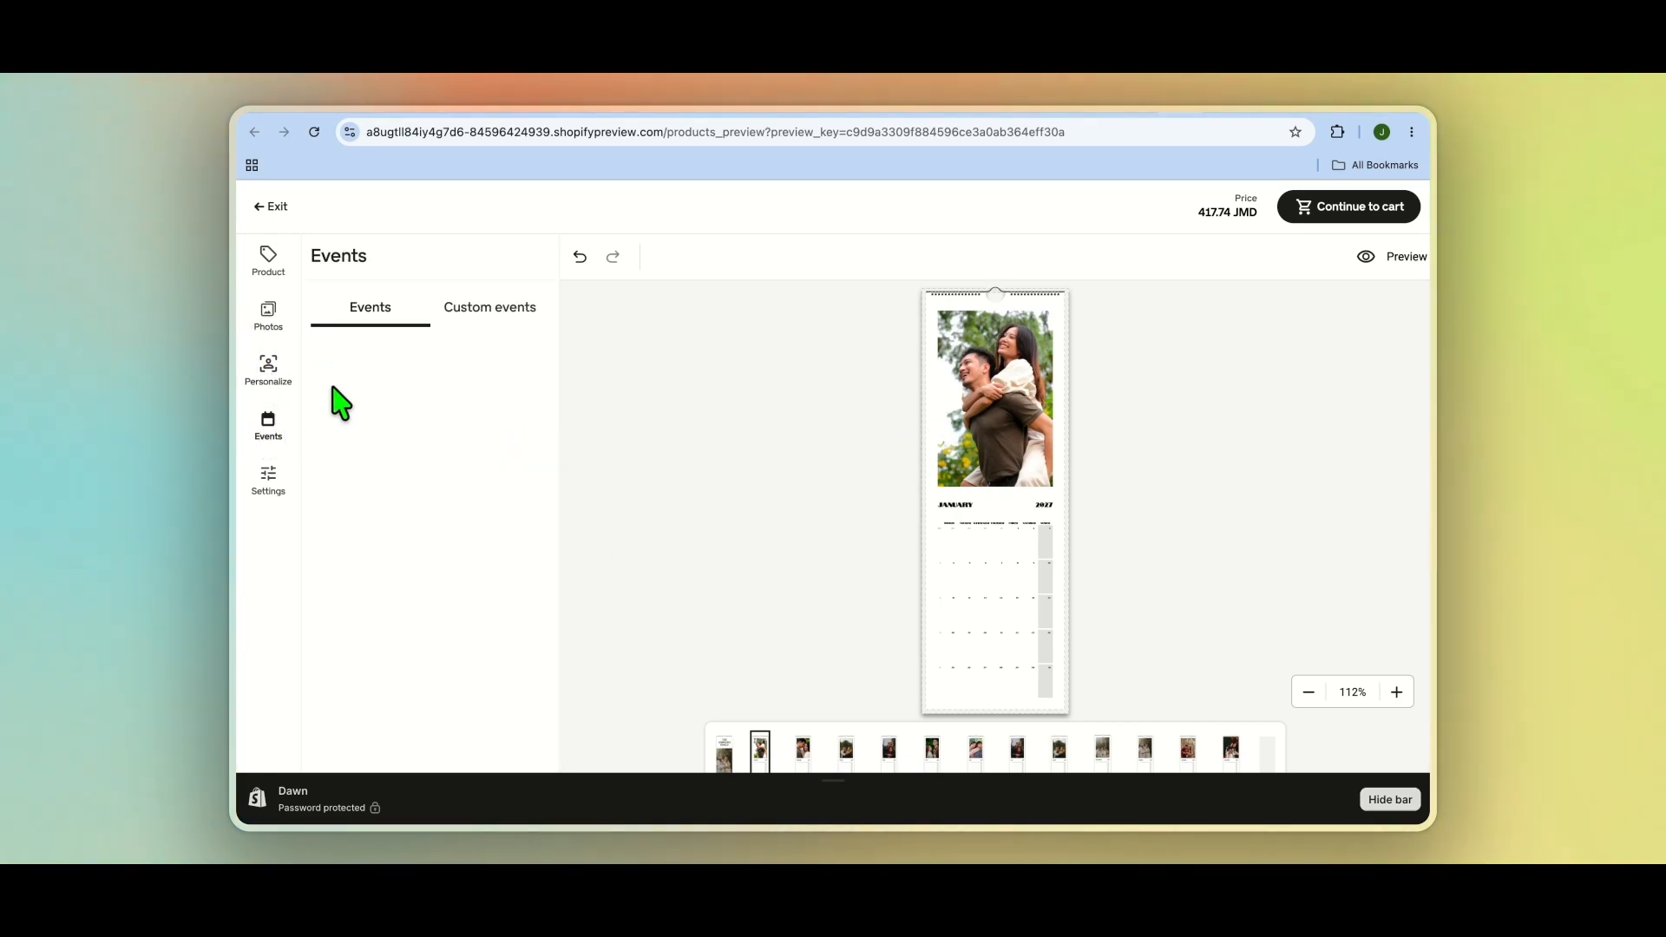
pyautogui.click(494, 312)
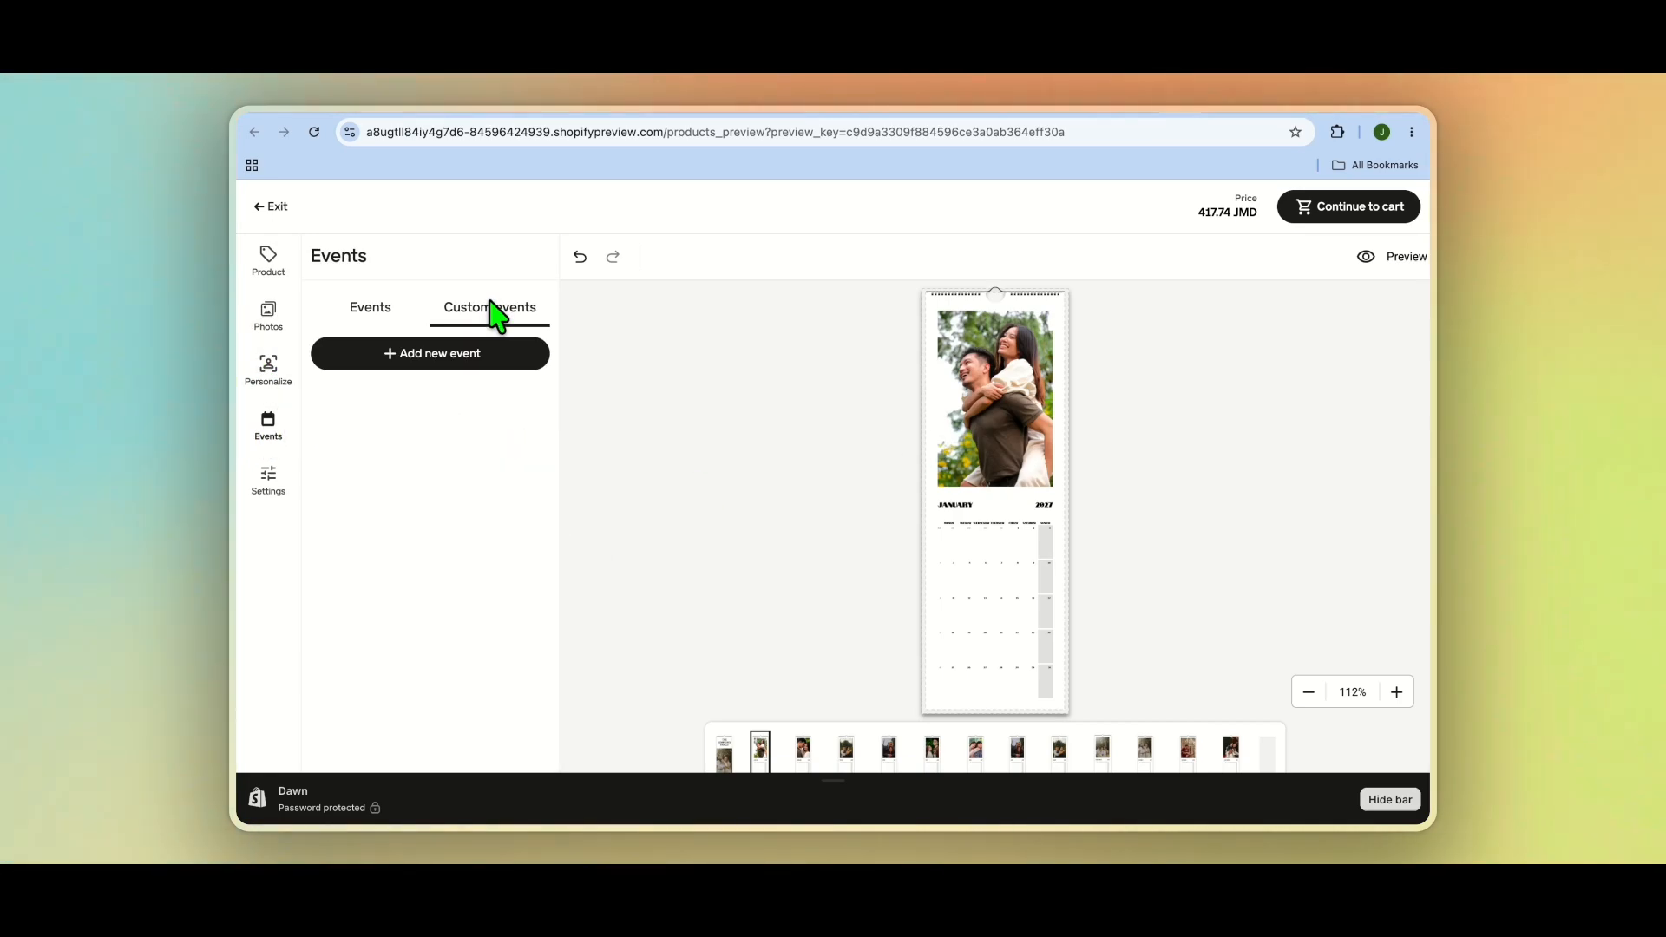
pyautogui.click(469, 361)
pyautogui.click(408, 395)
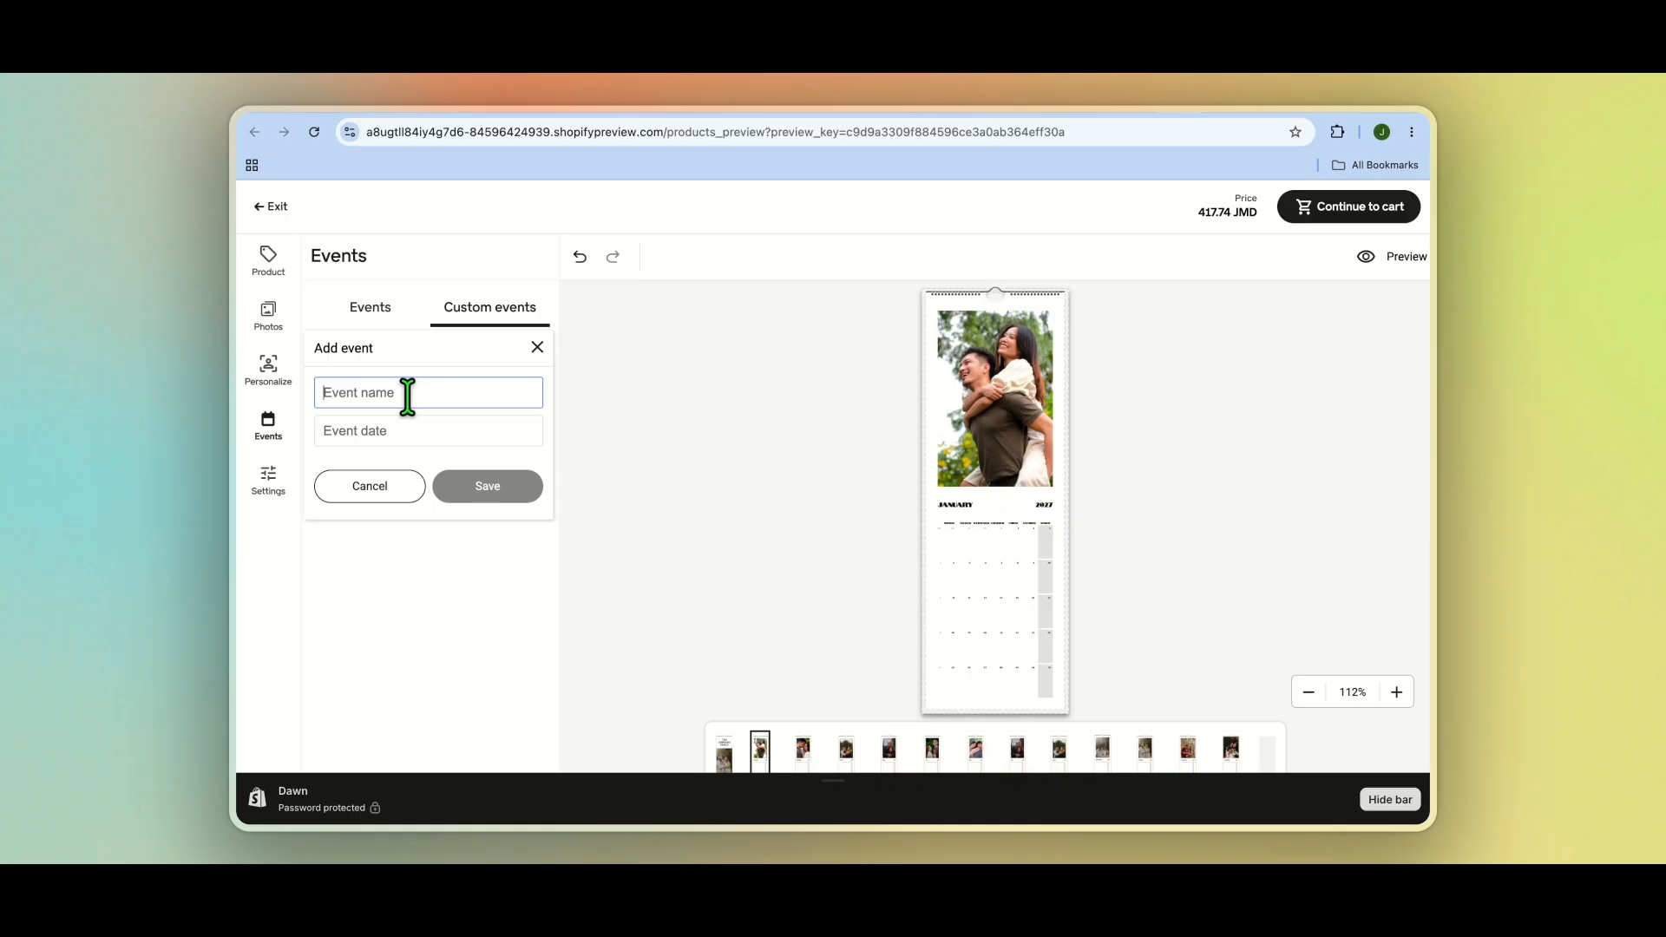
pyautogui.write('tes')
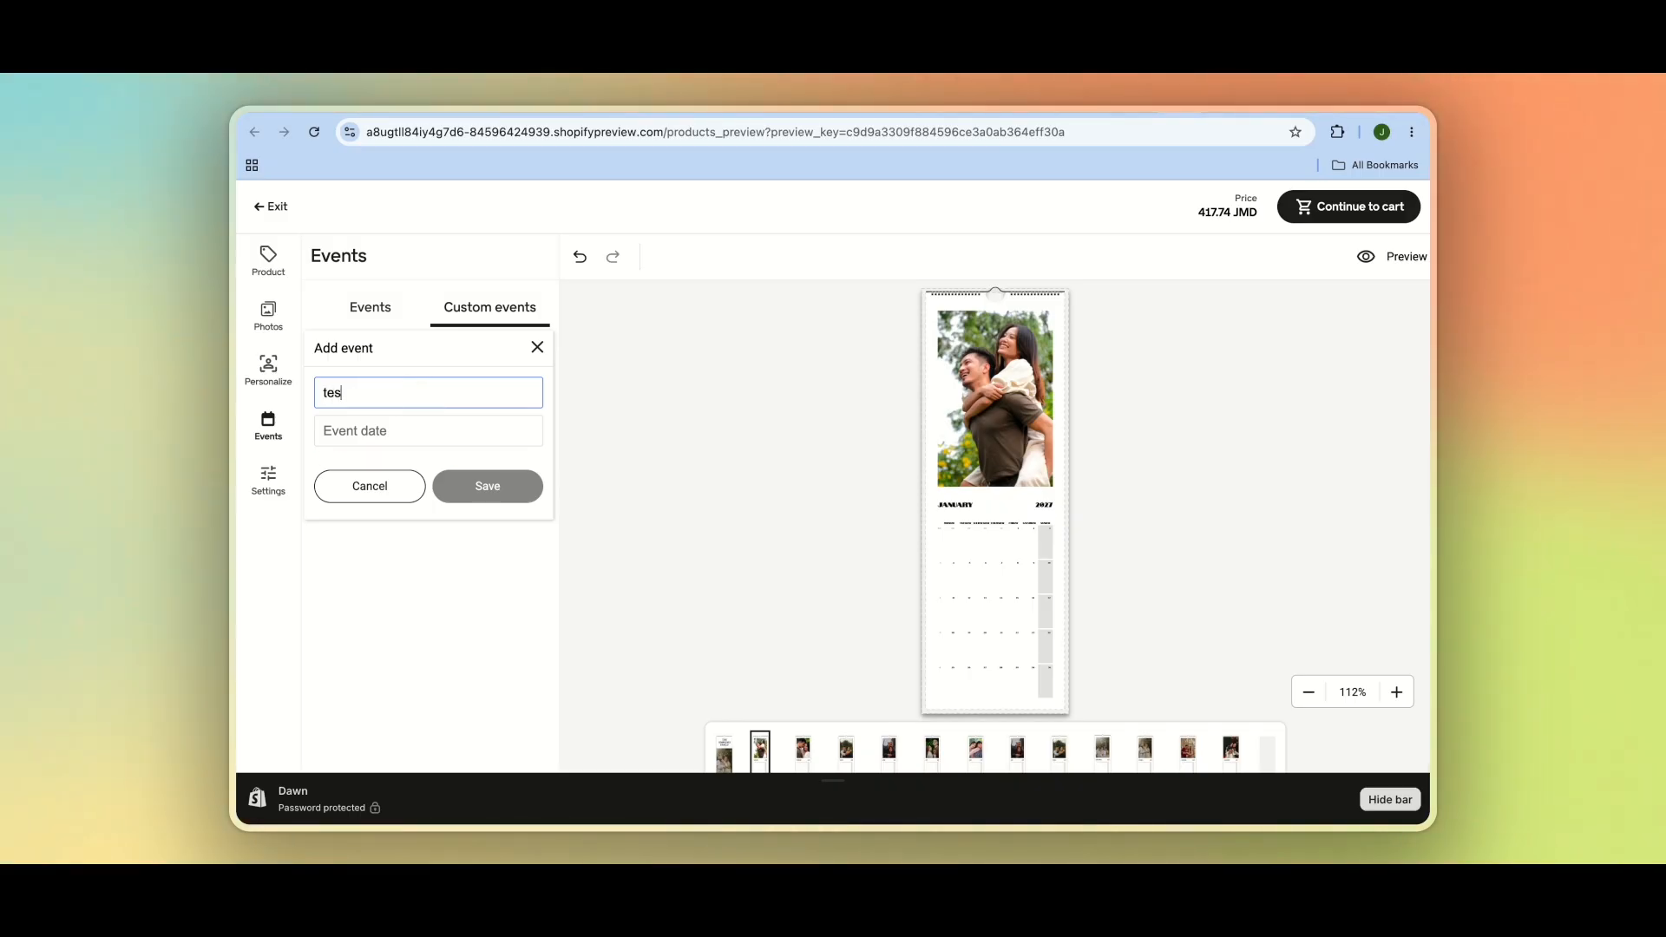
pyautogui.click(464, 434)
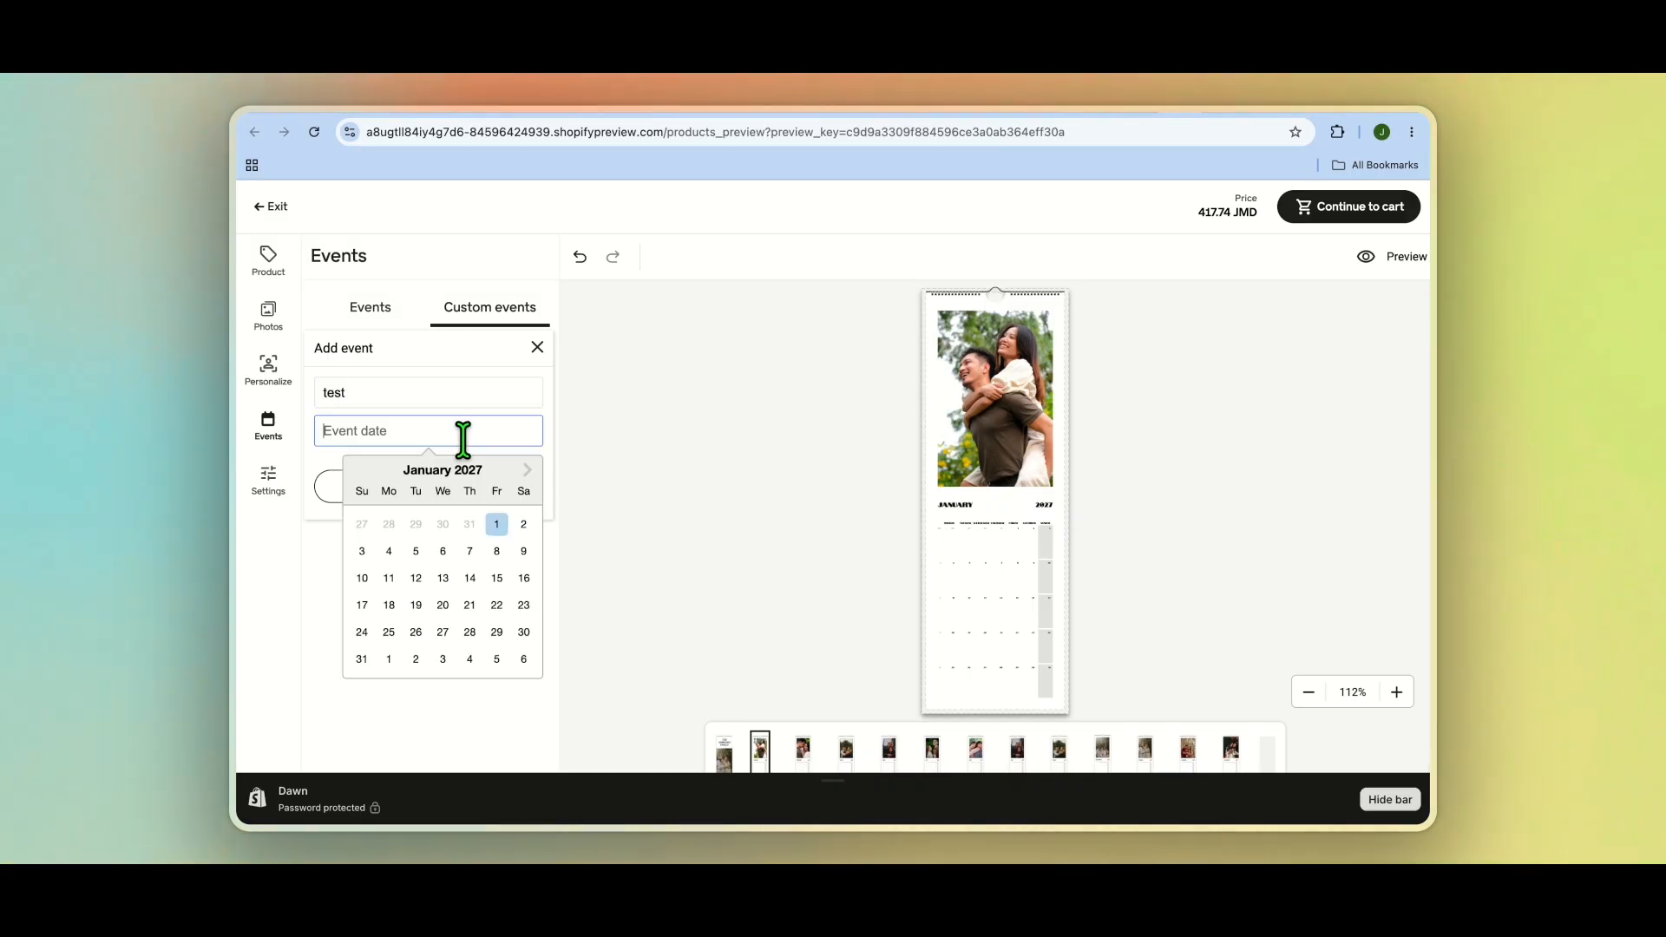
pyautogui.click(383, 579)
pyautogui.click(483, 494)
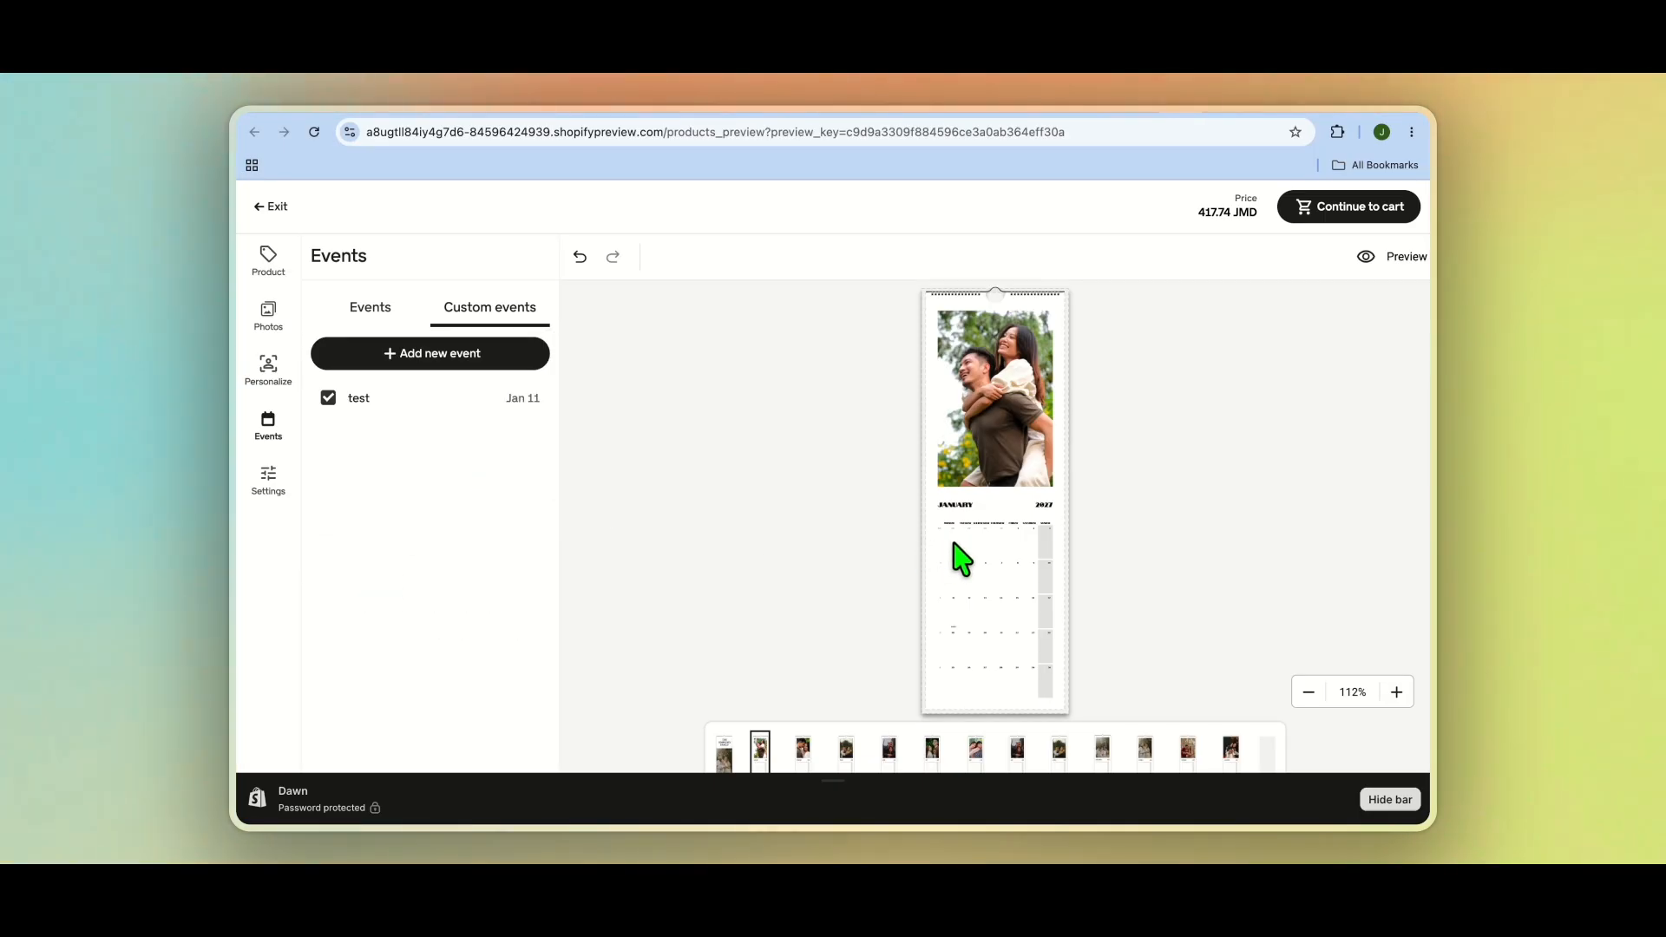
pyautogui.click(1009, 565)
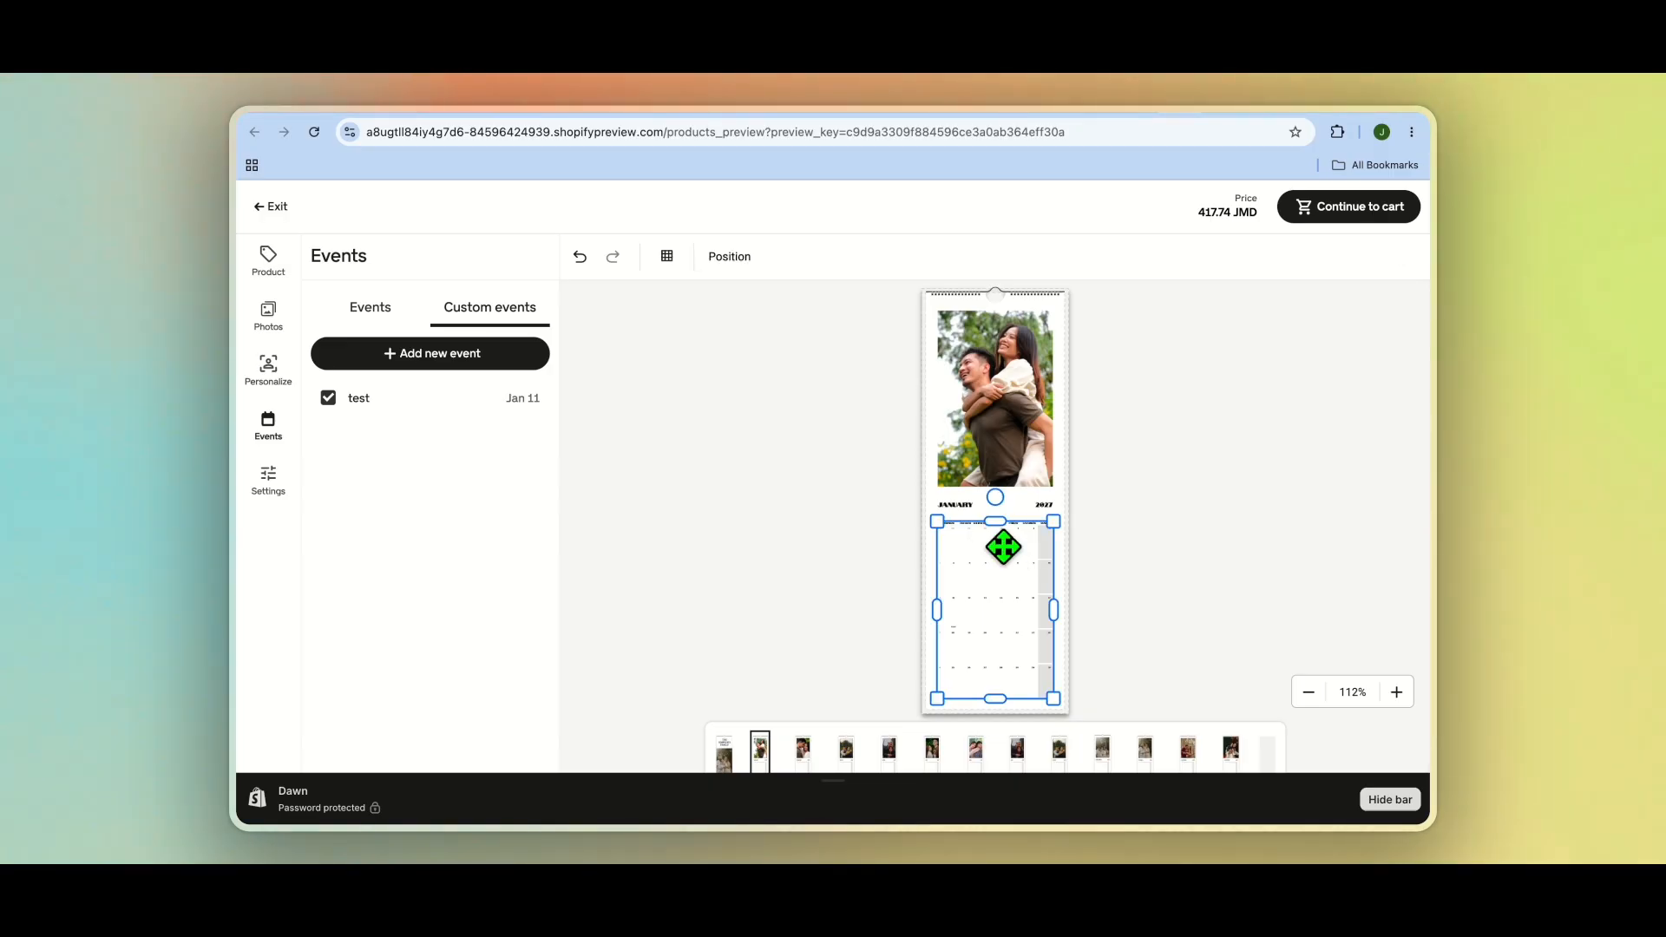